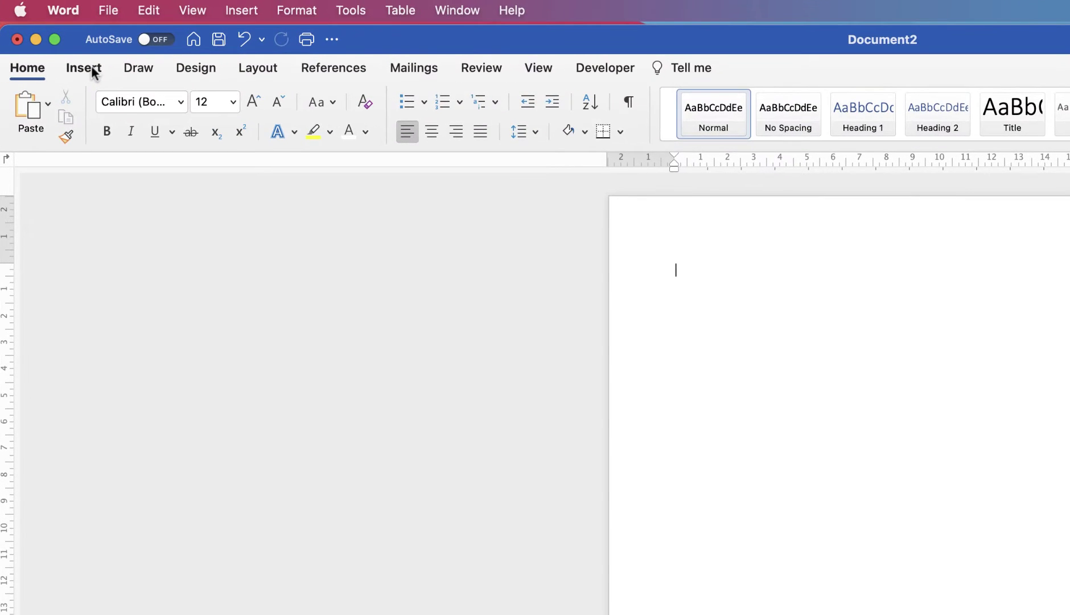
Step: Draw a rectangle covering the whole page, about 29.85 cm high and 21.17 cm wide, adjusting its edges to the page borders
click(91, 67)
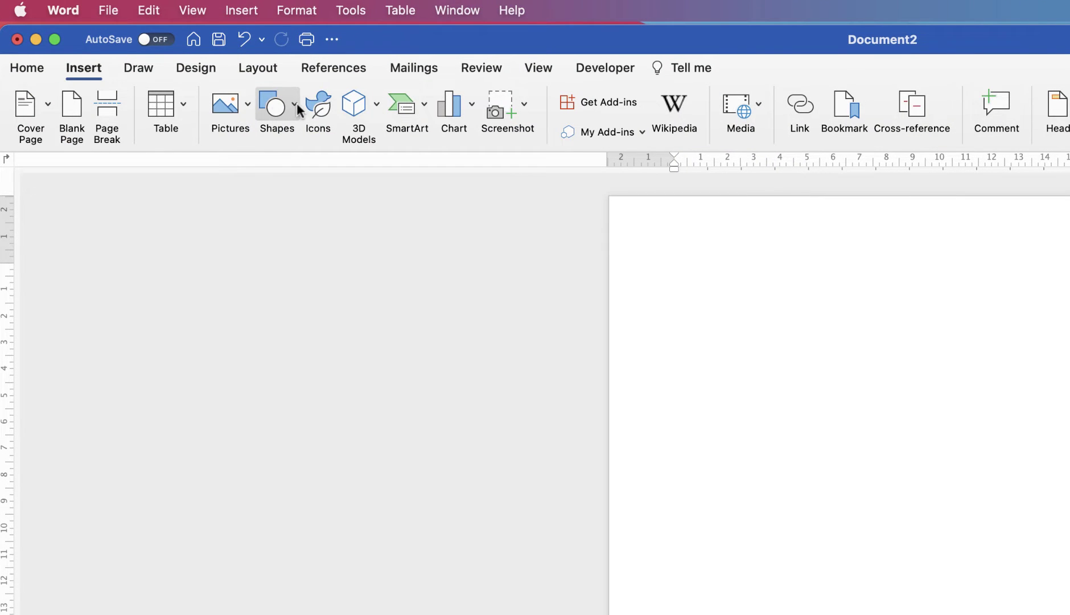
click(294, 107)
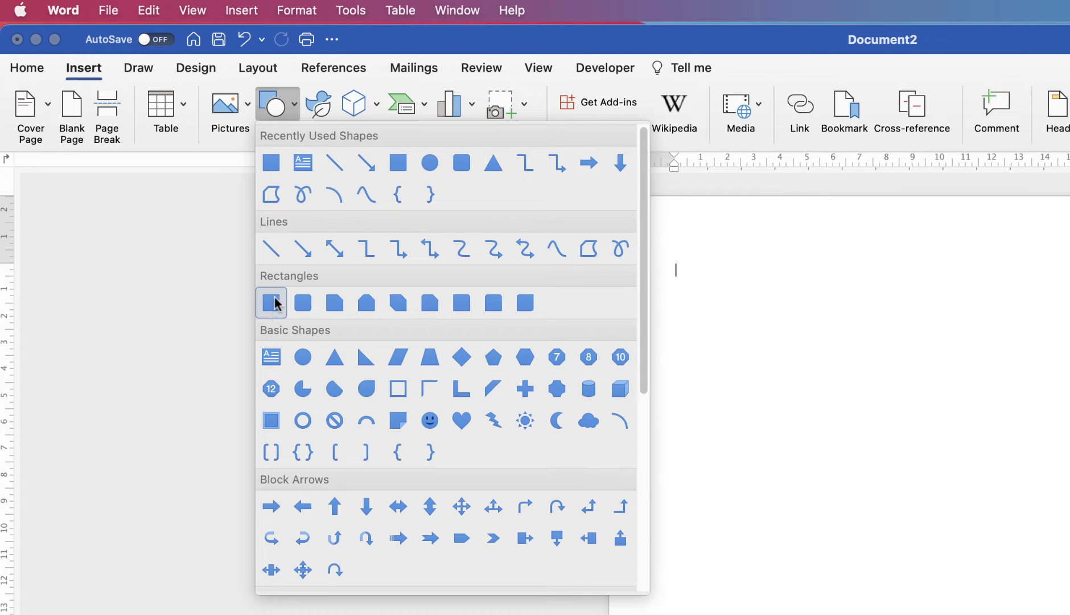
click(272, 305)
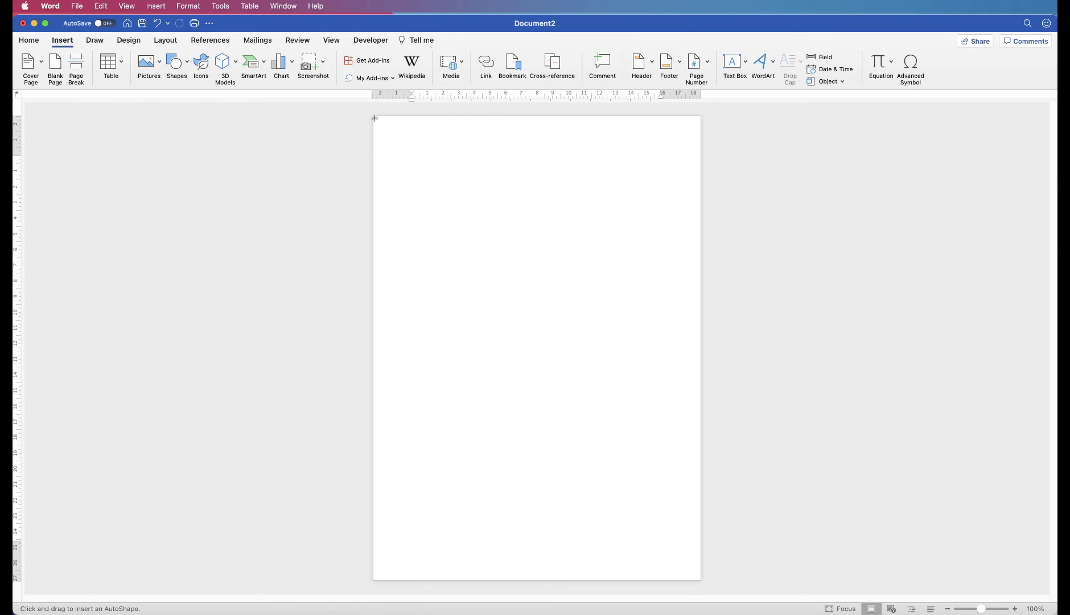
mouse_move(375, 119)
mouse_down()
mouse_move(613, 480)
mouse_move(701, 579)
mouse_up()
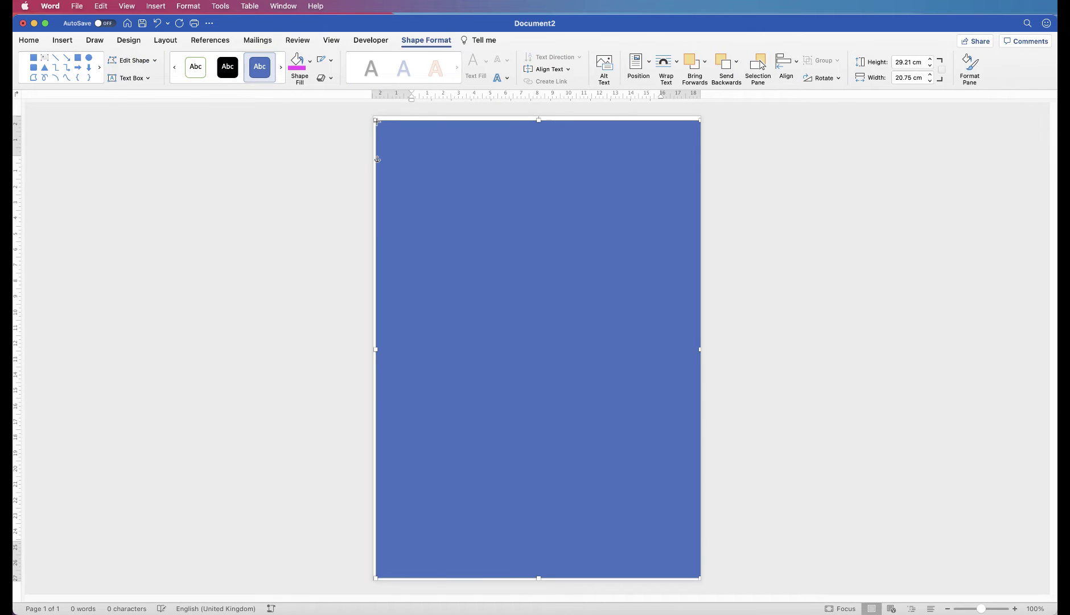
drag(377, 120, 373, 116)
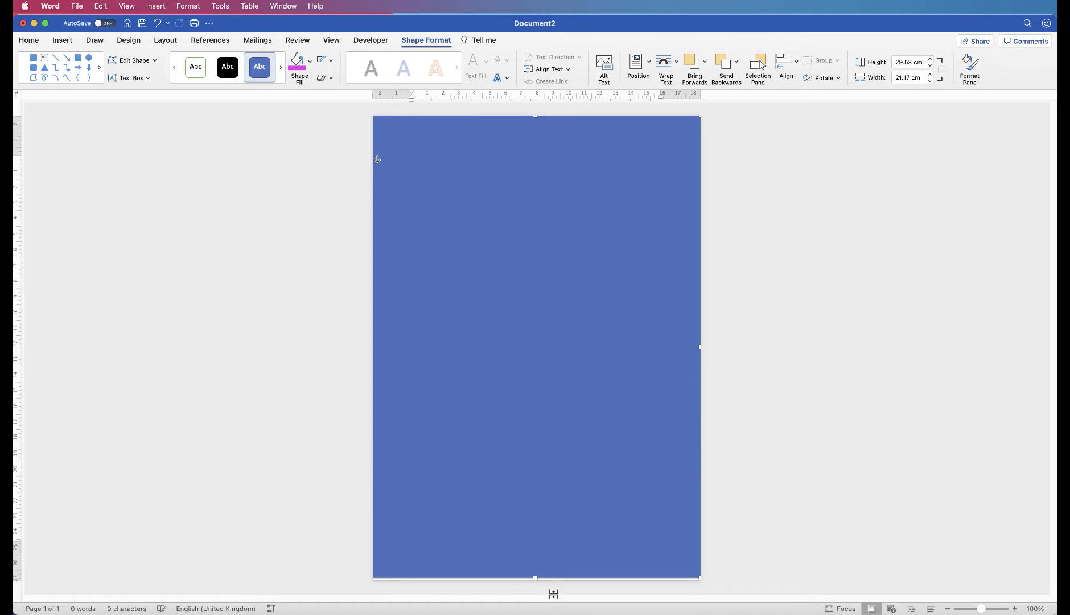
drag(536, 579, 537, 584)
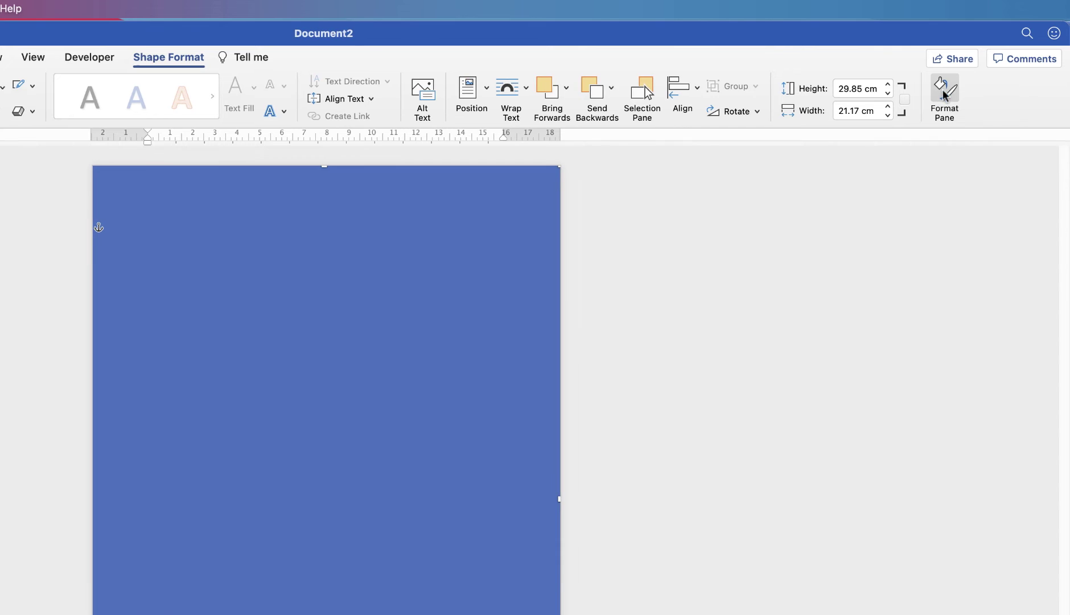
Step: Open the custom colour picker for the page-sized rectangle's solid fill
click(943, 91)
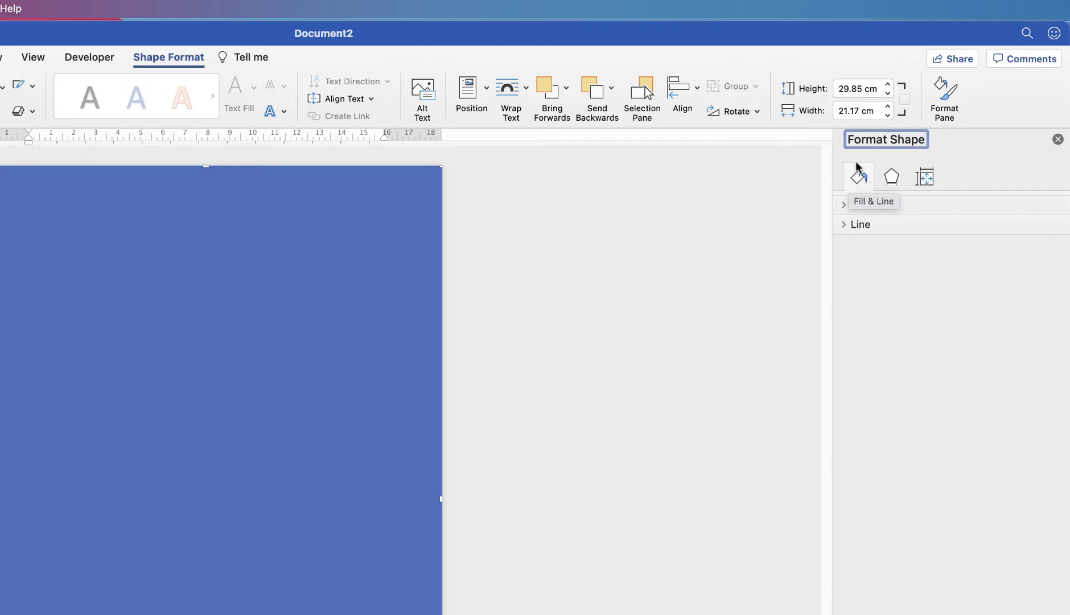
click(845, 207)
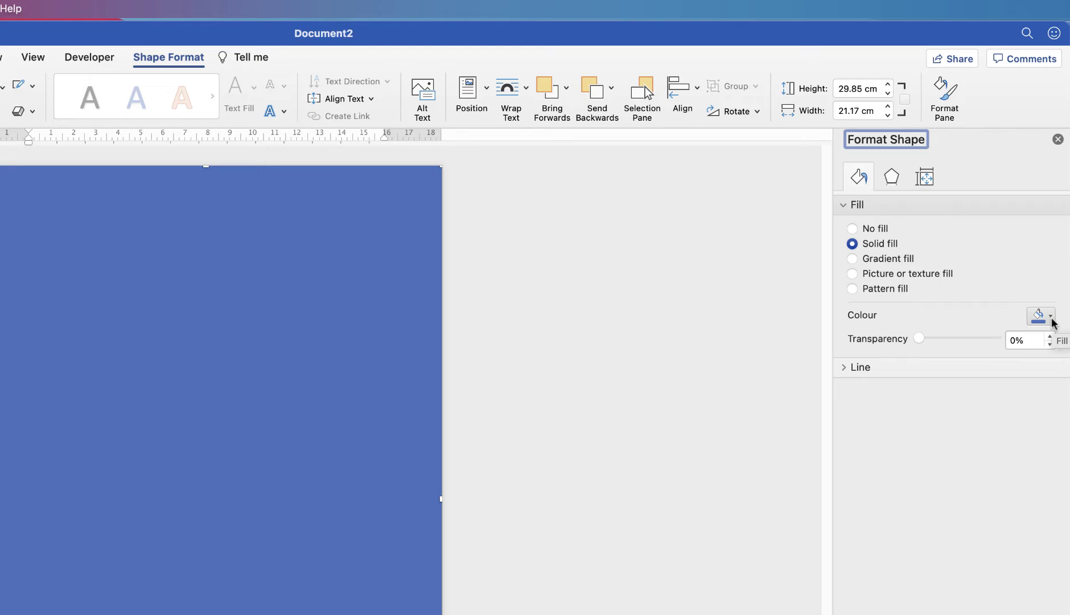
drag(1068, 324, 985, 304)
click(1012, 317)
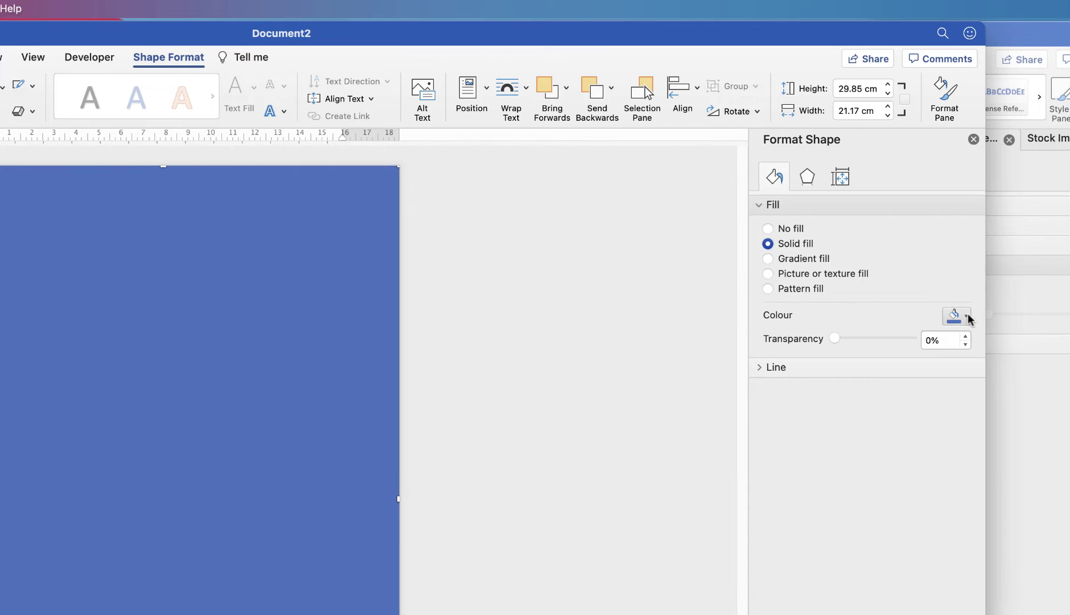
click(968, 317)
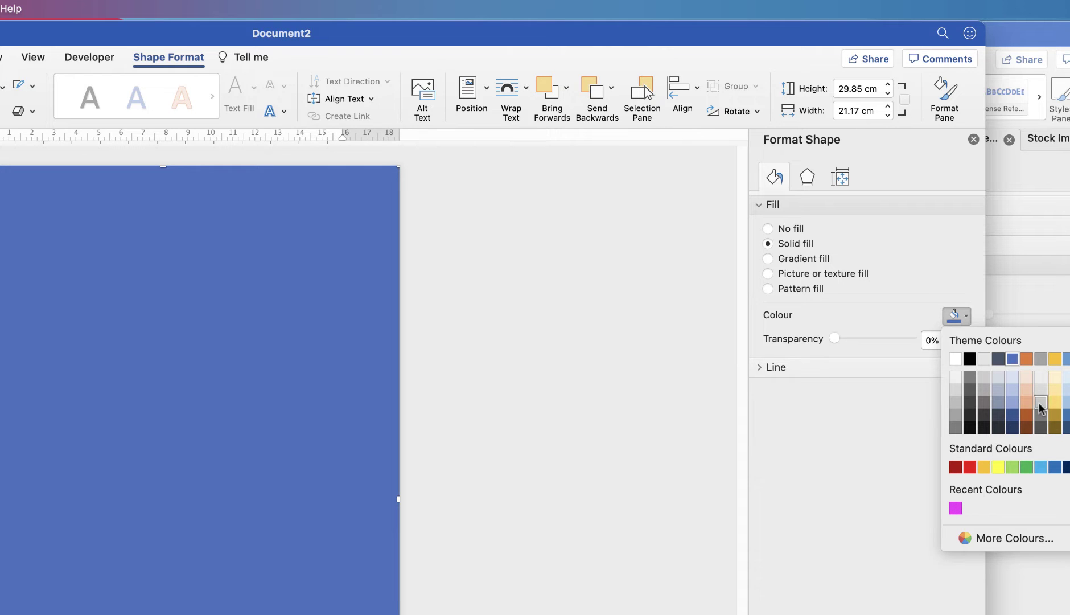
click(966, 545)
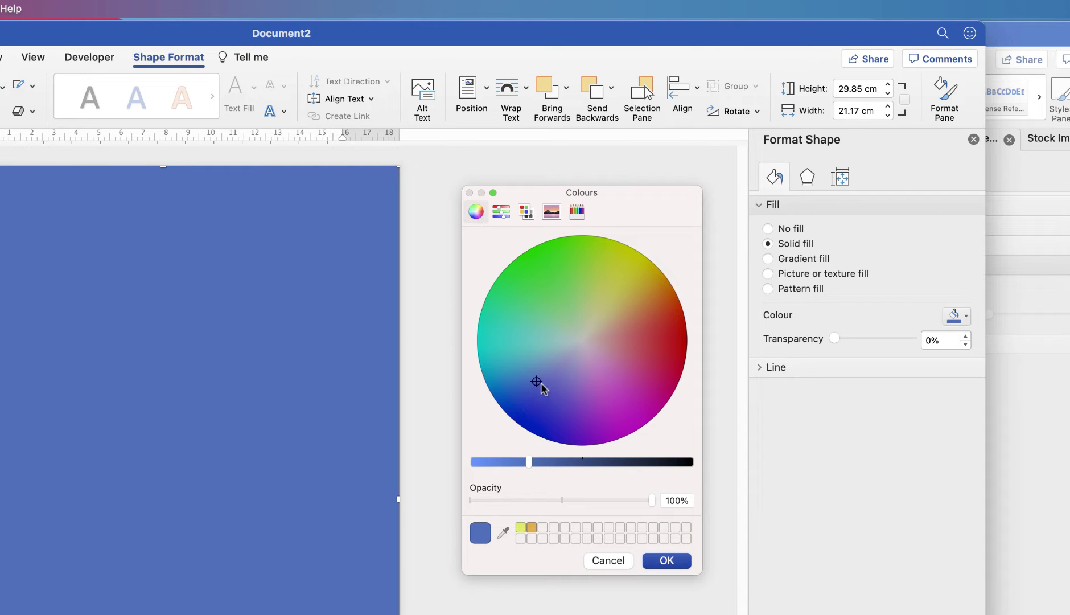
Step: Try a light purple shade on the colour wheel for the rectangle's fill
click(567, 402)
drag(567, 403, 607, 395)
mouse_move(528, 462)
mouse_down()
mouse_move(482, 464)
mouse_move(571, 468)
mouse_move(518, 467)
mouse_up()
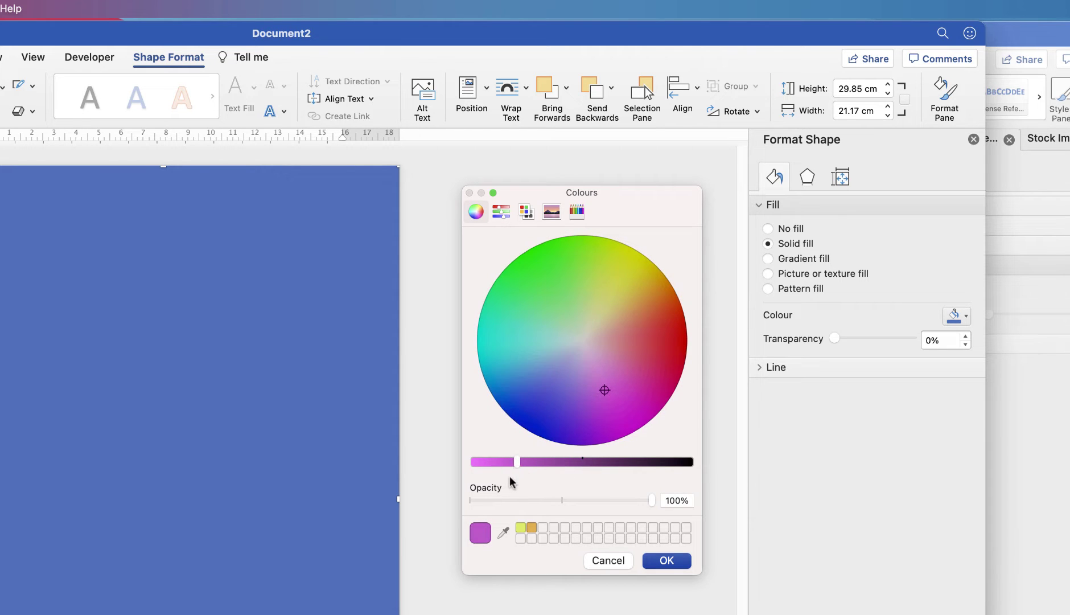
Step: Choose the Magenta pencil colour and apply it as the page-sized rectangle's fill
click(577, 213)
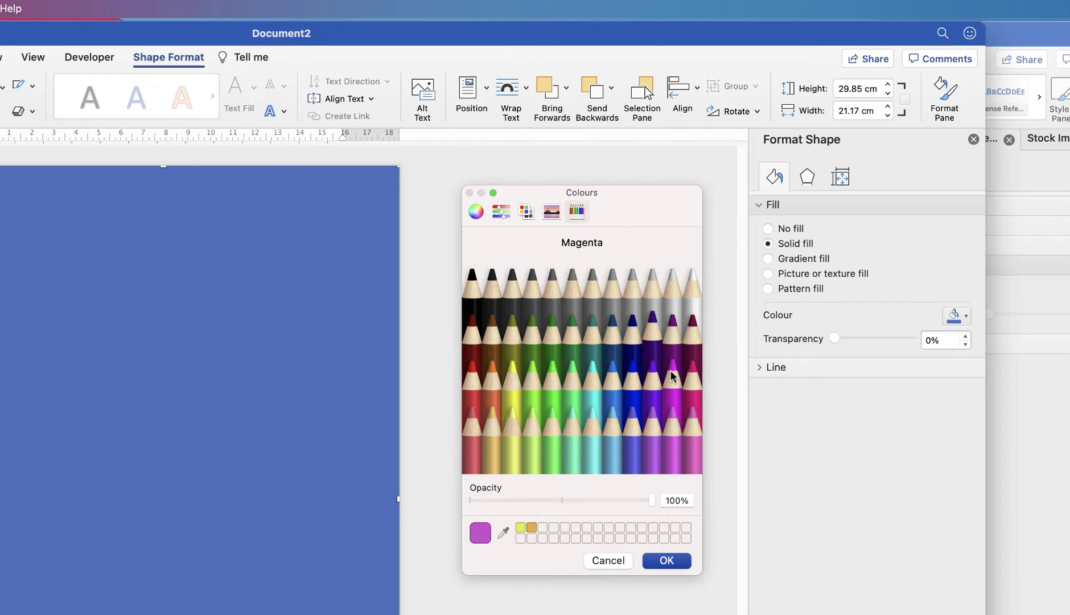
click(674, 393)
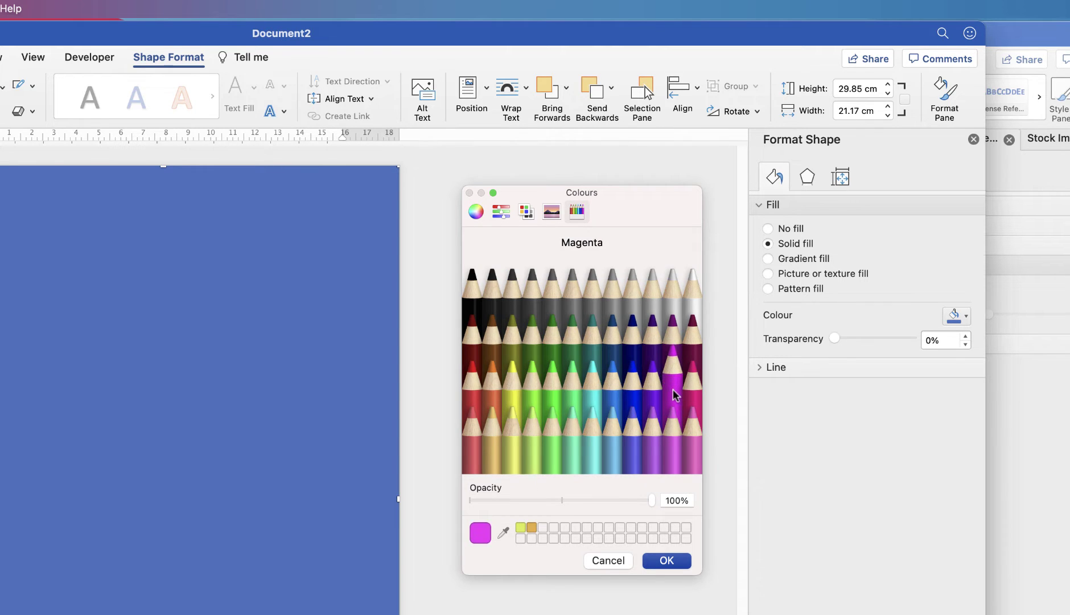
click(667, 562)
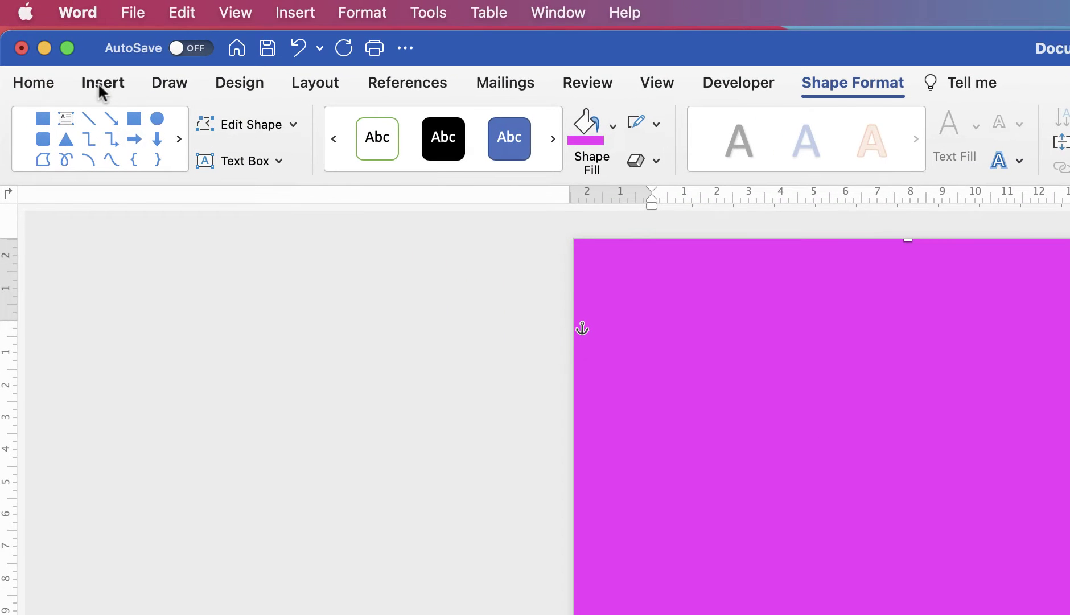
Step: Draw a narrow vertical rectangle near the page's left side, about 28.91 cm high and 5.28 cm wide
click(102, 84)
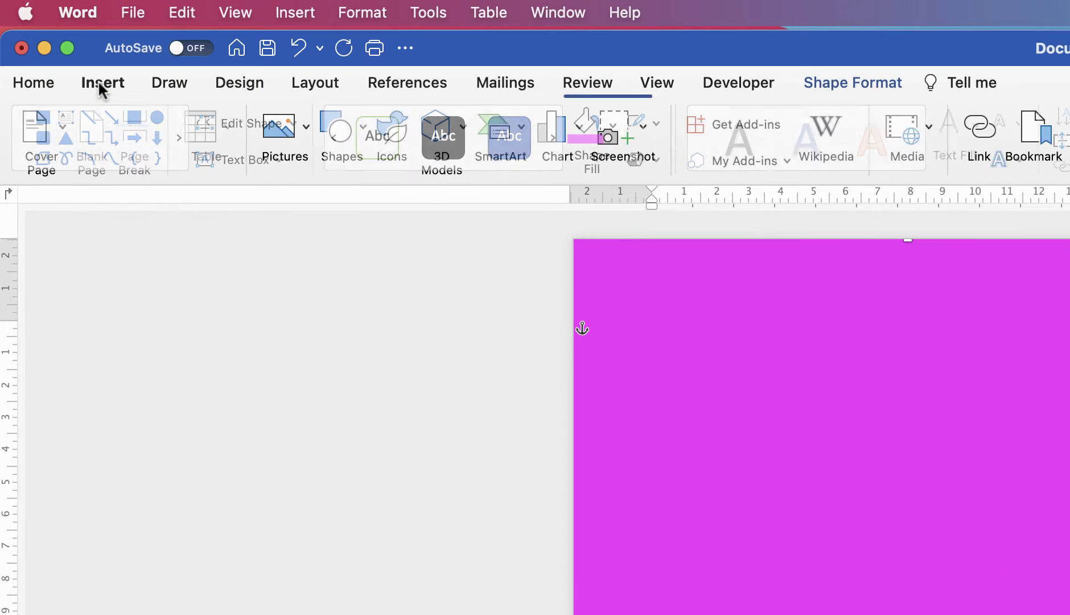
click(360, 131)
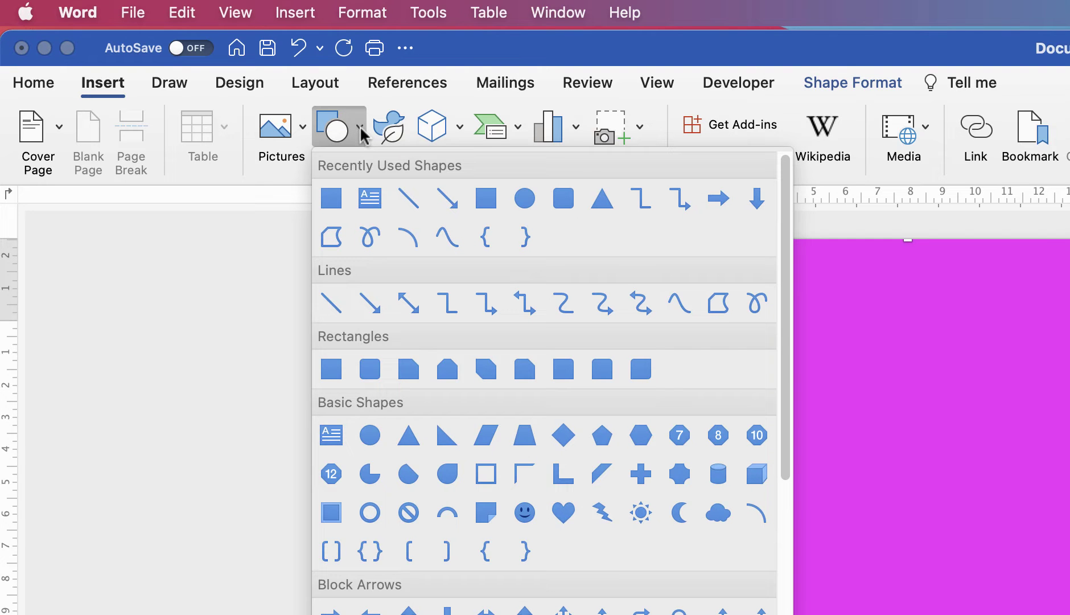
click(330, 376)
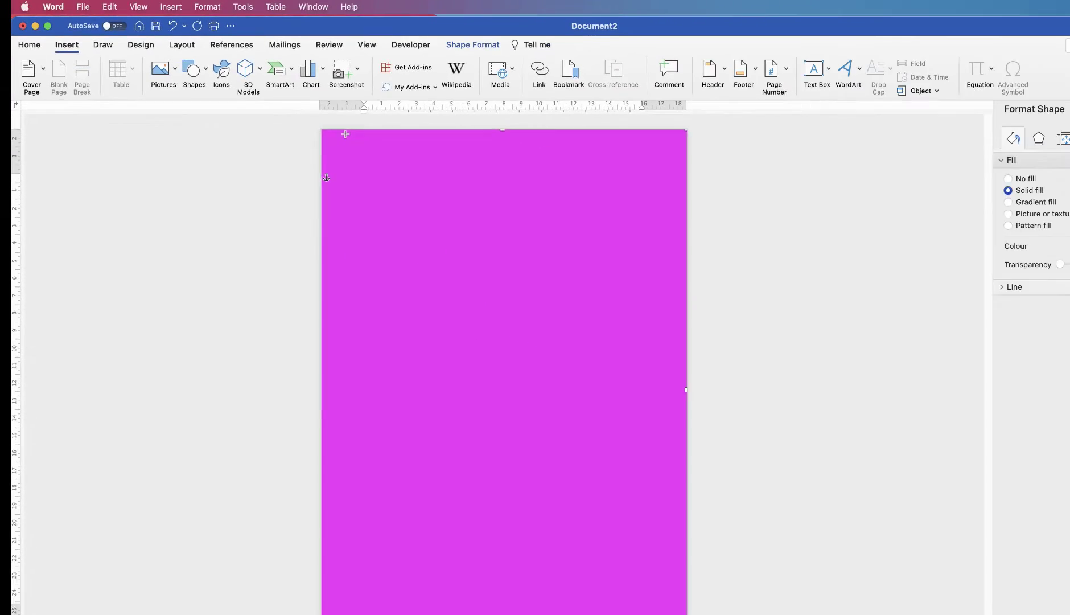
drag(323, 125, 406, 579)
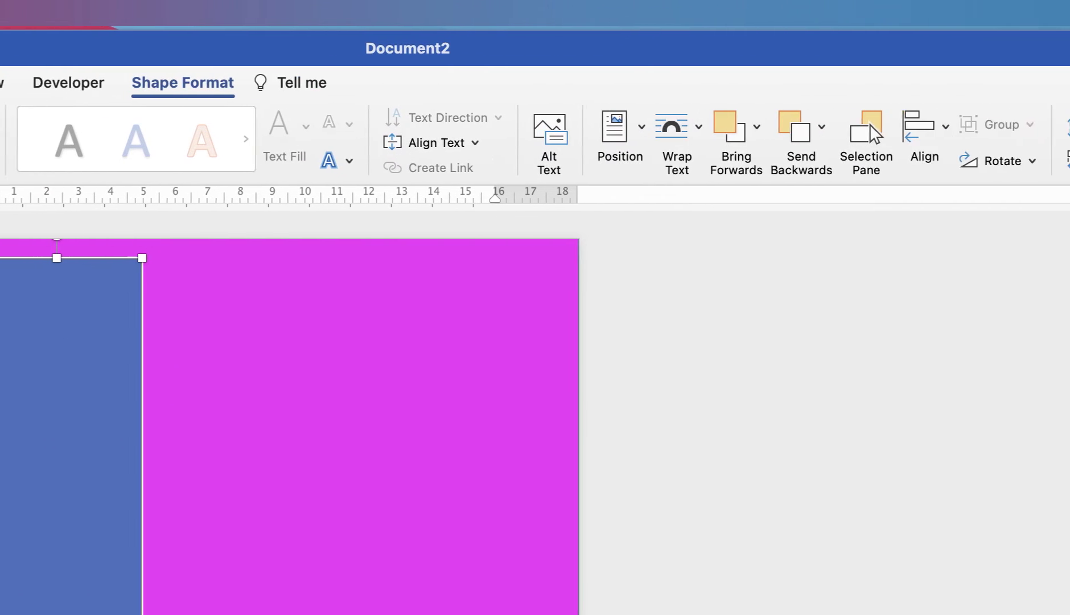
click(908, 131)
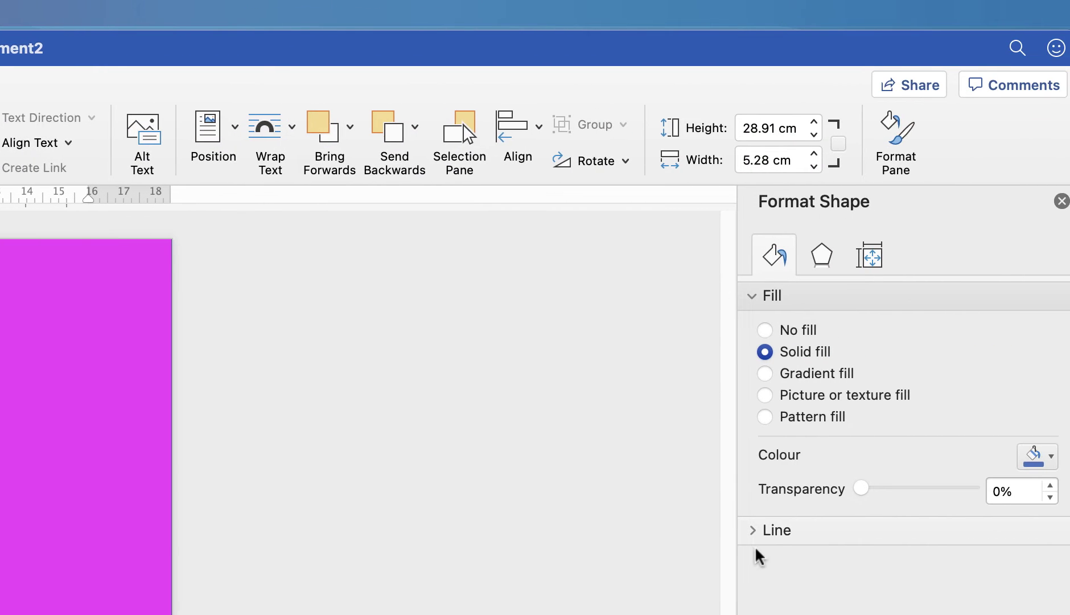
Step: Give the narrow rectangle a gradient fill, with the first stop at 0% in the recently used magenta
click(765, 374)
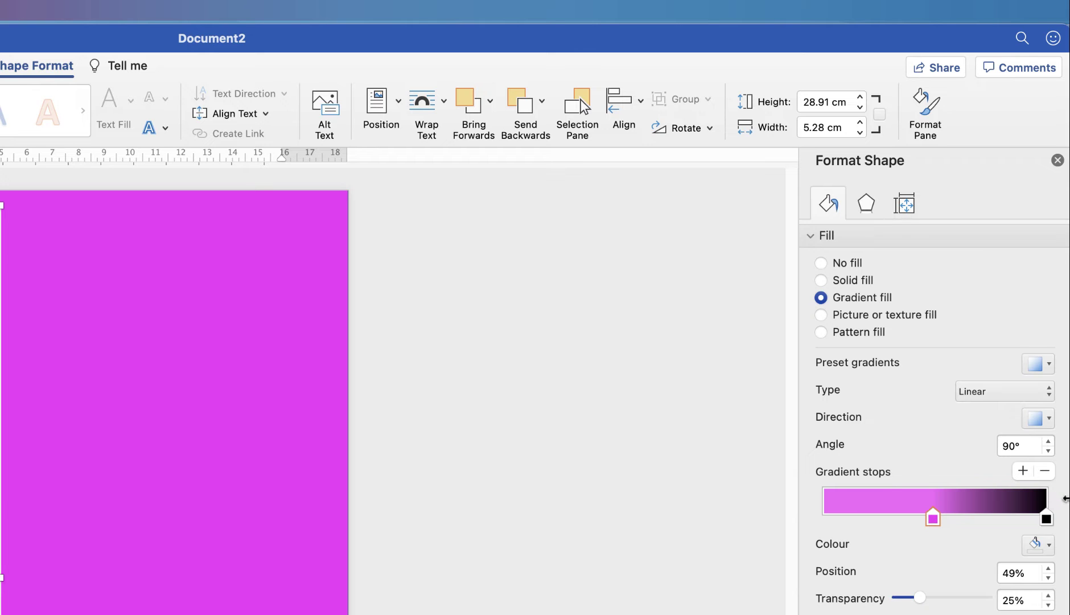
drag(1065, 499, 981, 499)
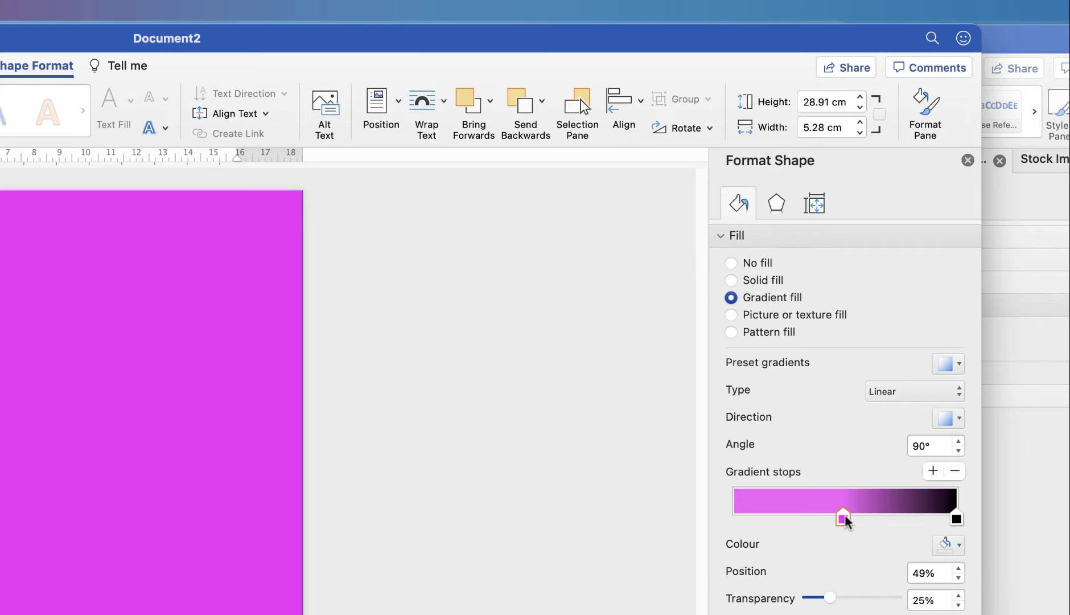
drag(845, 515, 734, 530)
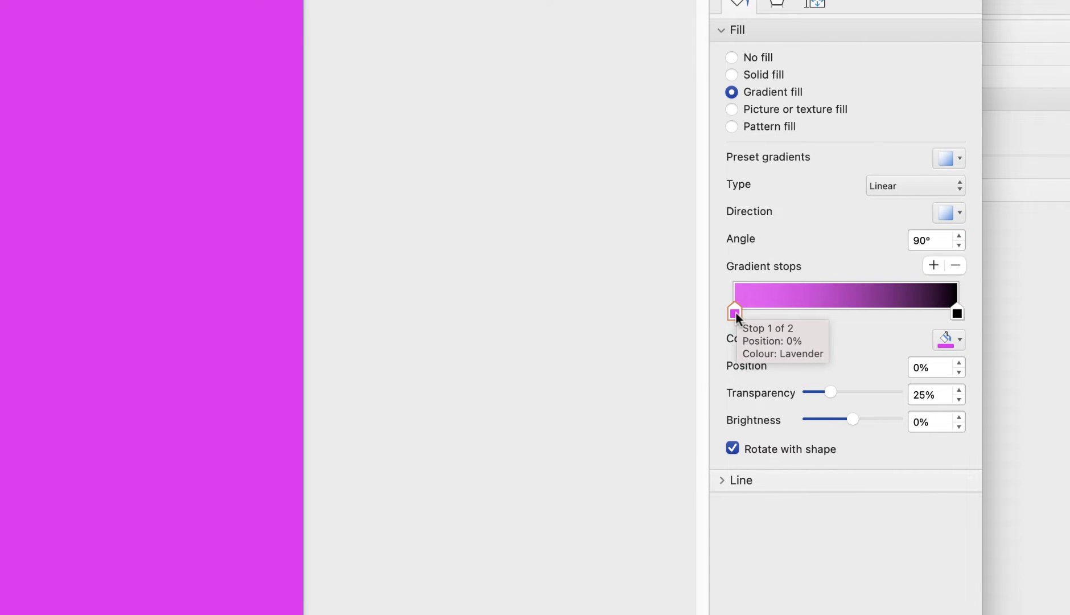
click(960, 341)
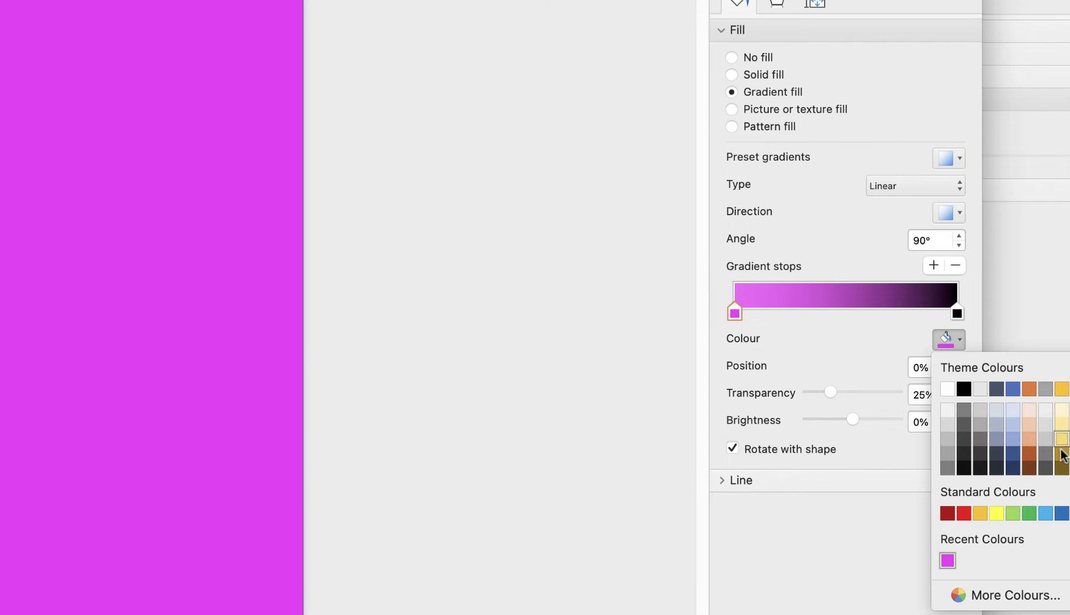
click(947, 562)
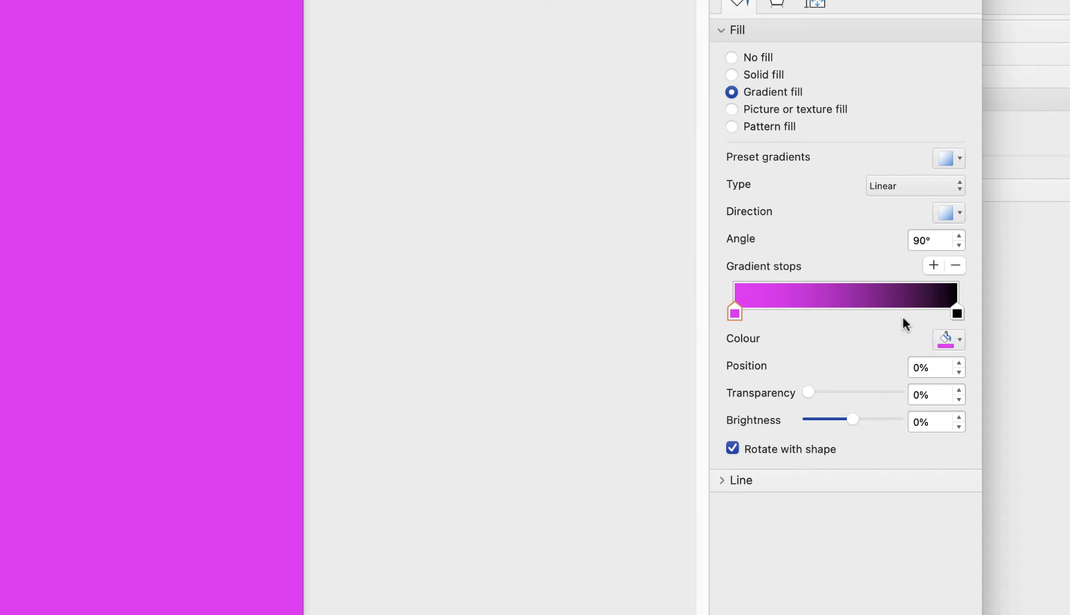
Step: Keep the gradient's end stop black and move the magenta stop to 54%
click(956, 312)
click(959, 342)
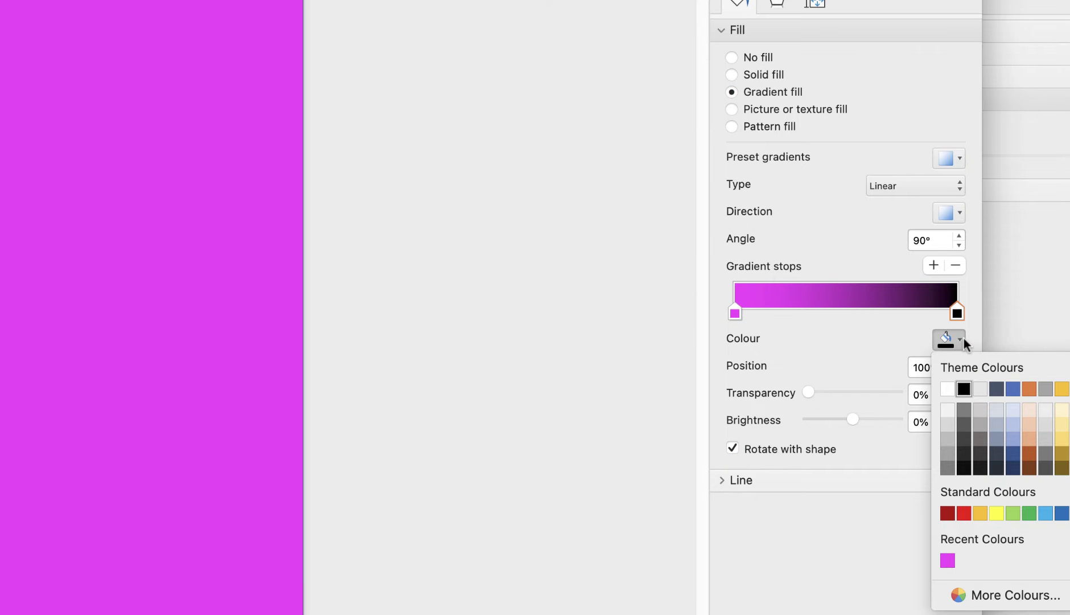
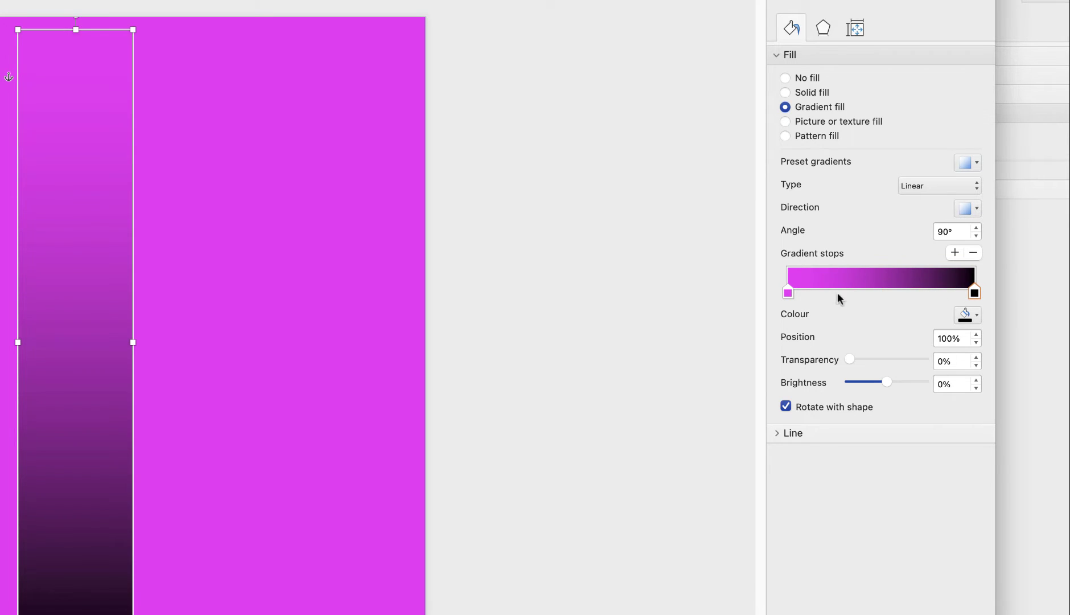
drag(788, 292, 888, 291)
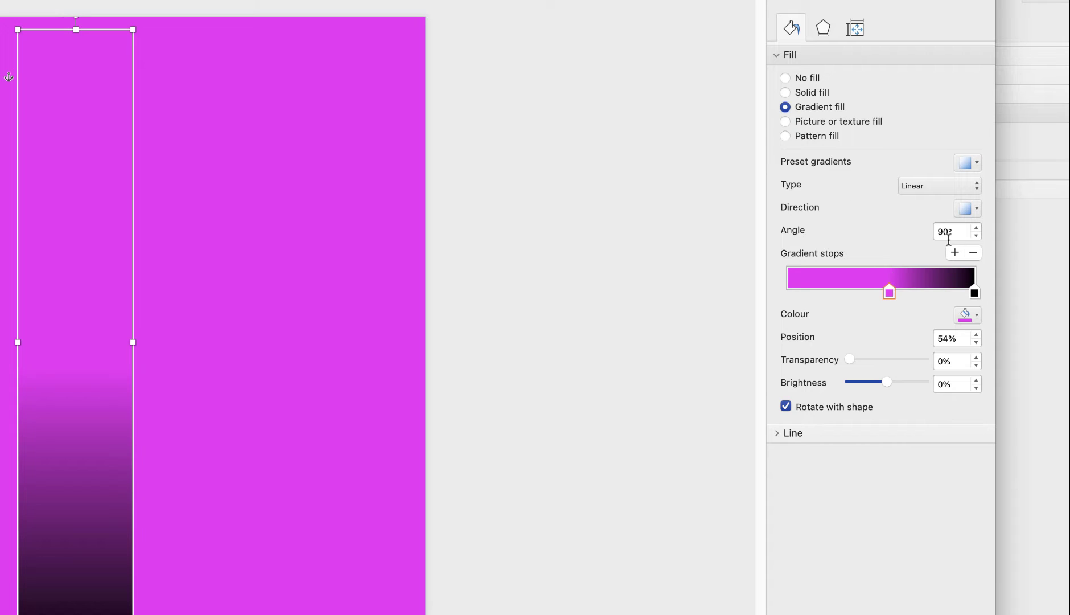
Step: Check the preset gradients without applying one, and set the gradient direction to Linear Down
click(979, 164)
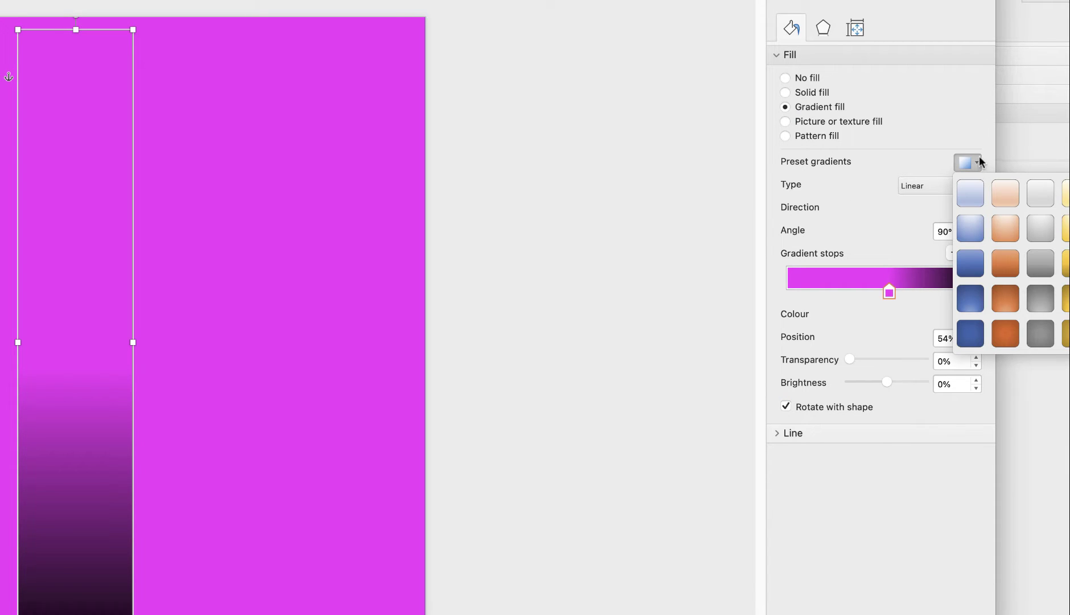
click(979, 165)
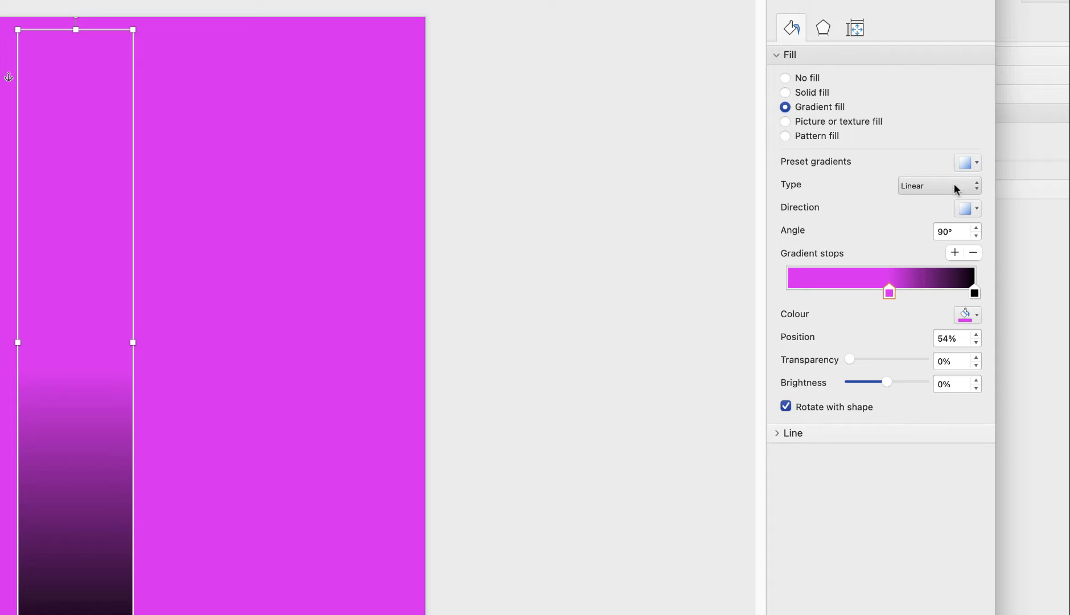
click(976, 210)
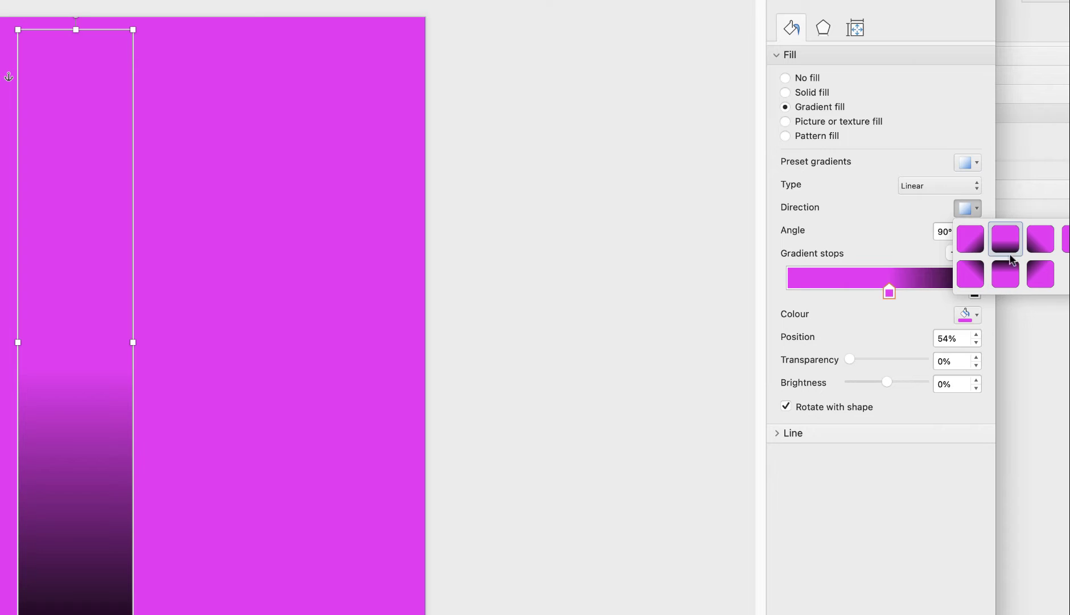
click(1004, 239)
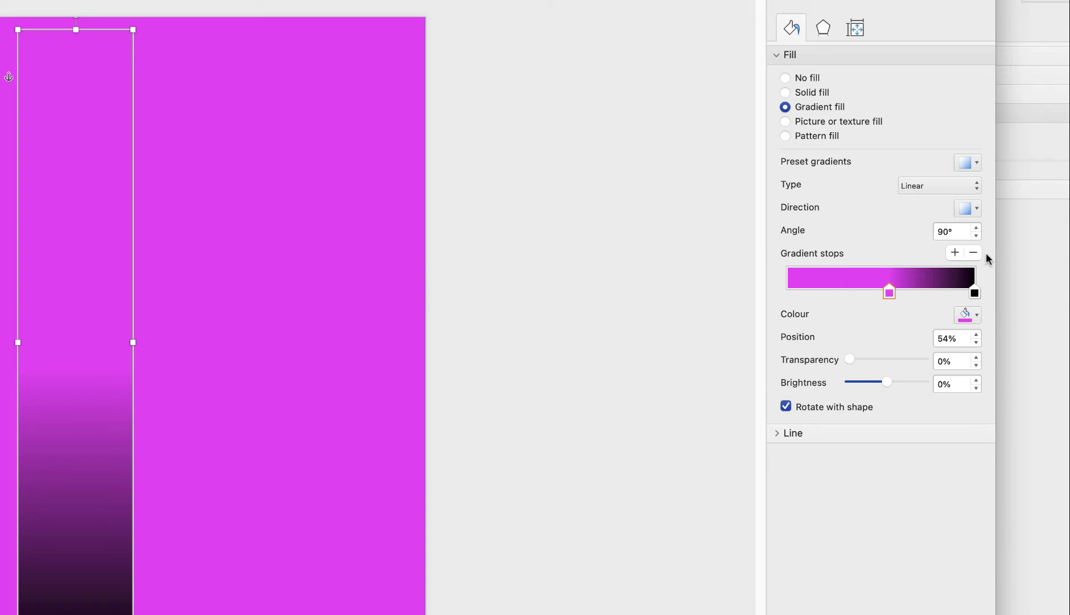
click(977, 209)
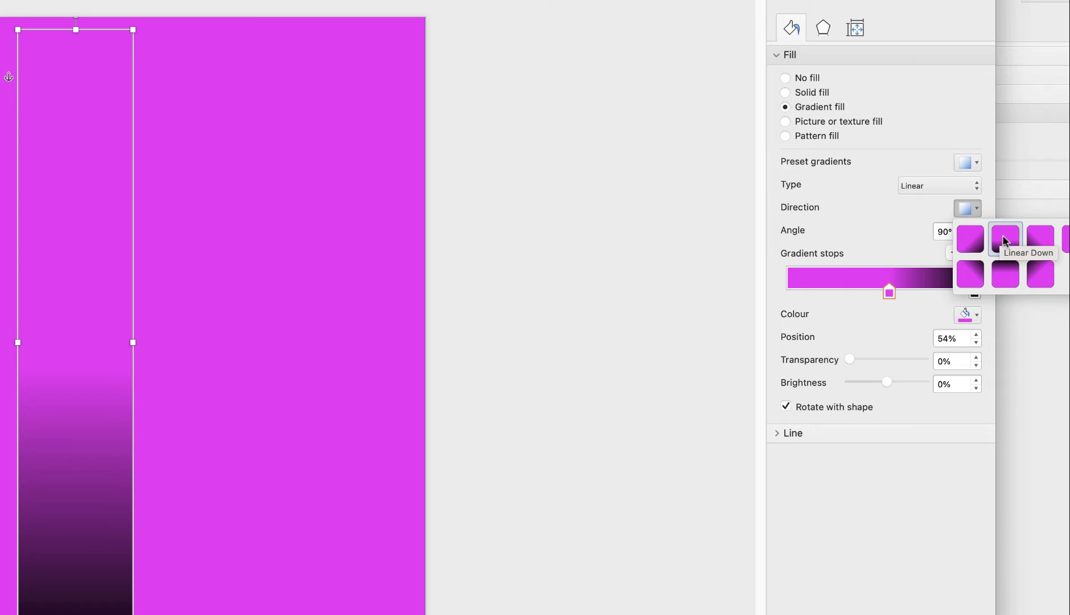
click(1005, 238)
Step: Stretch the narrow gradient rectangle to a height of about 29.21 cm and shift it down to the page's bottom edge
drag(75, 29, 73, 27)
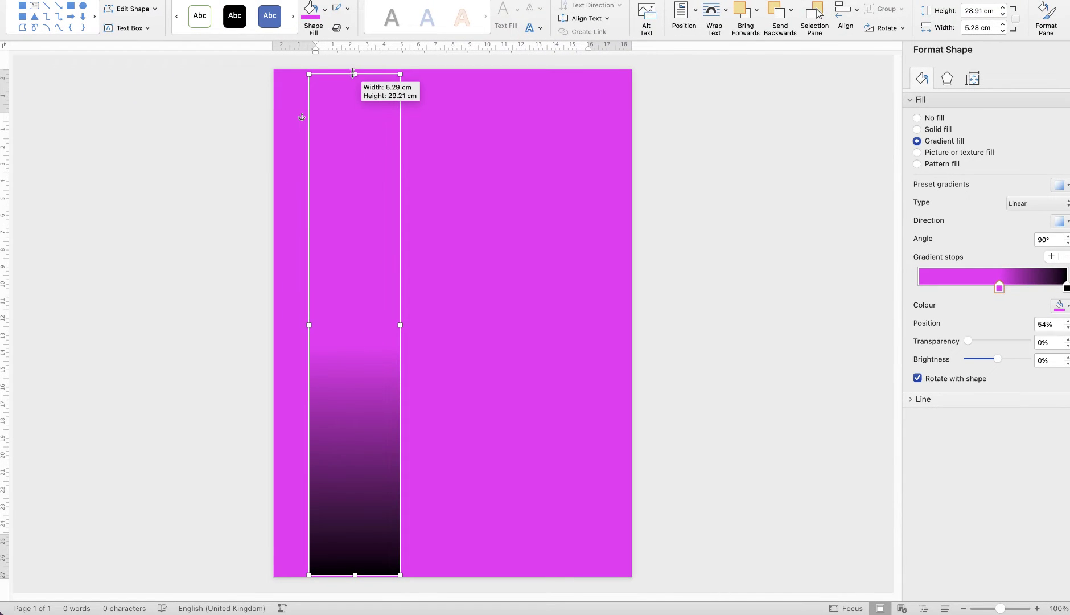
drag(353, 73, 353, 73)
mouse_move(361, 410)
mouse_down()
mouse_move(408, 373)
mouse_move(354, 356)
mouse_move(368, 387)
mouse_move(362, 411)
mouse_up()
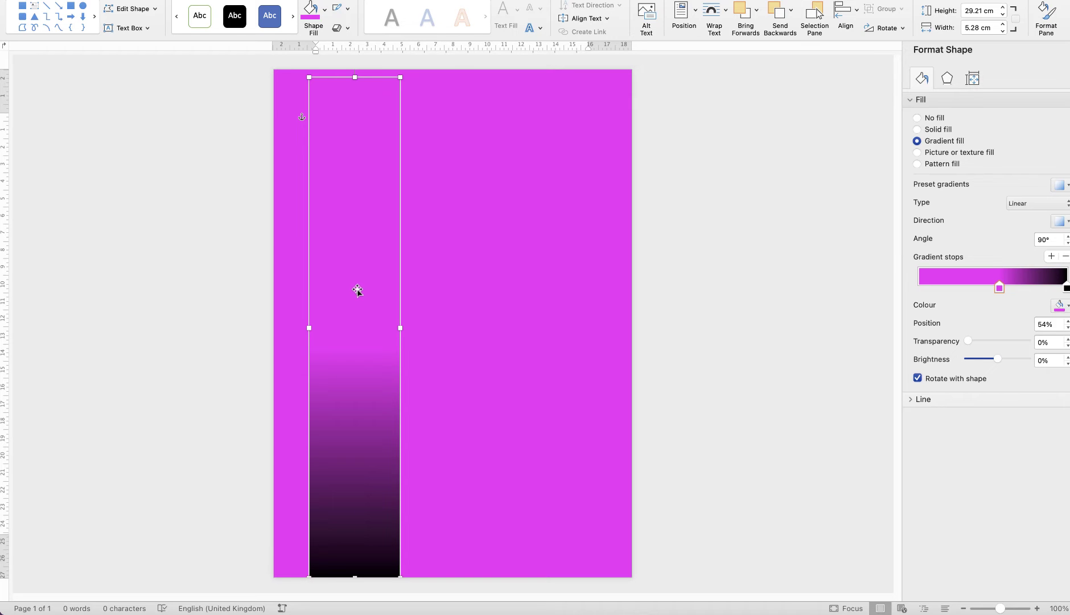
drag(359, 290, 475, 321)
key(super+z)
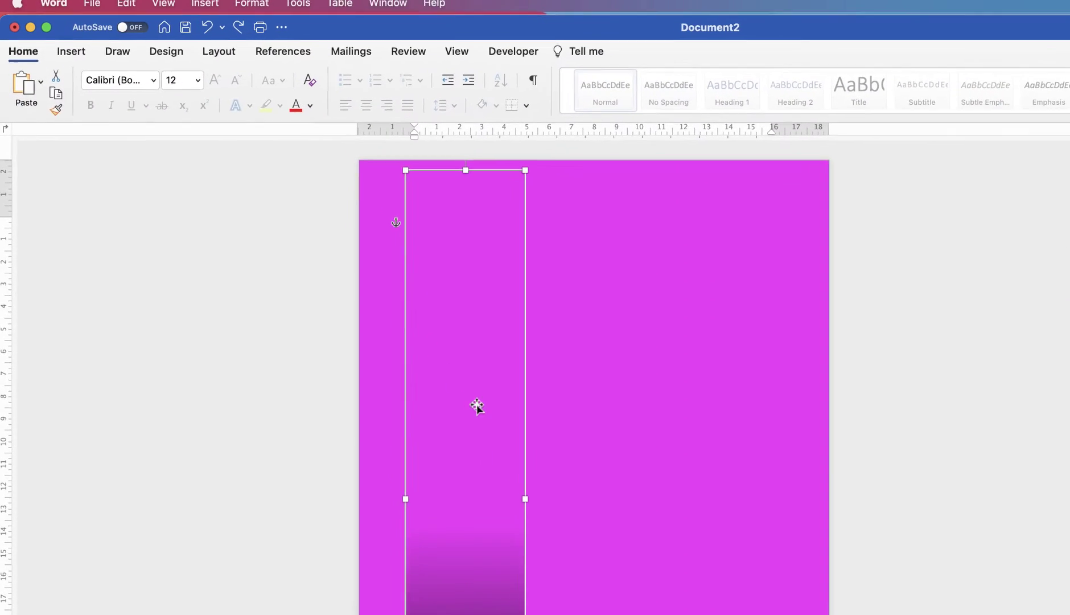
click(59, 106)
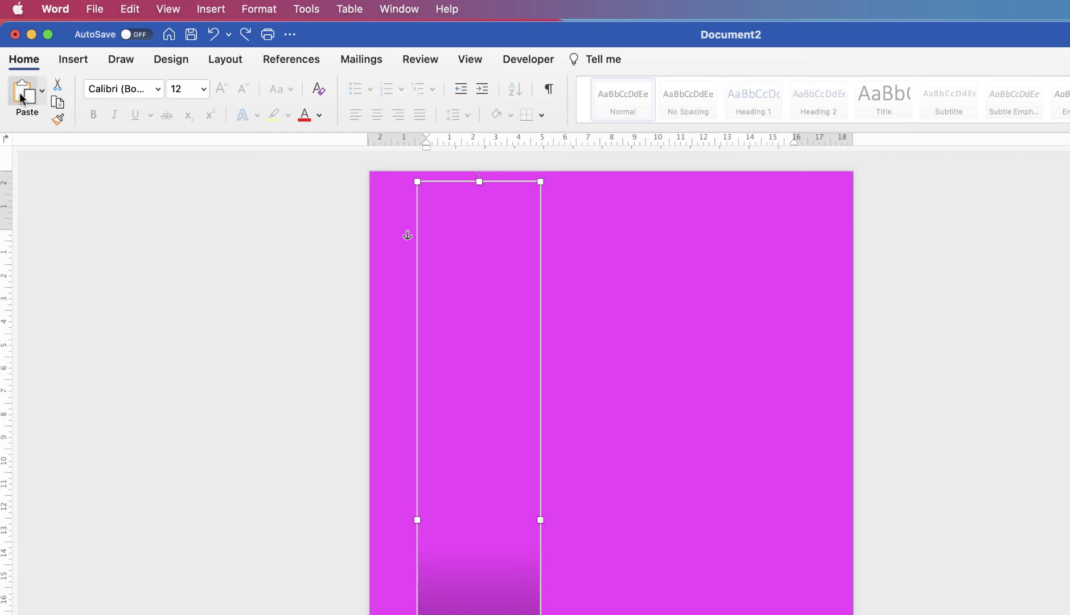
click(23, 91)
drag(442, 503, 628, 550)
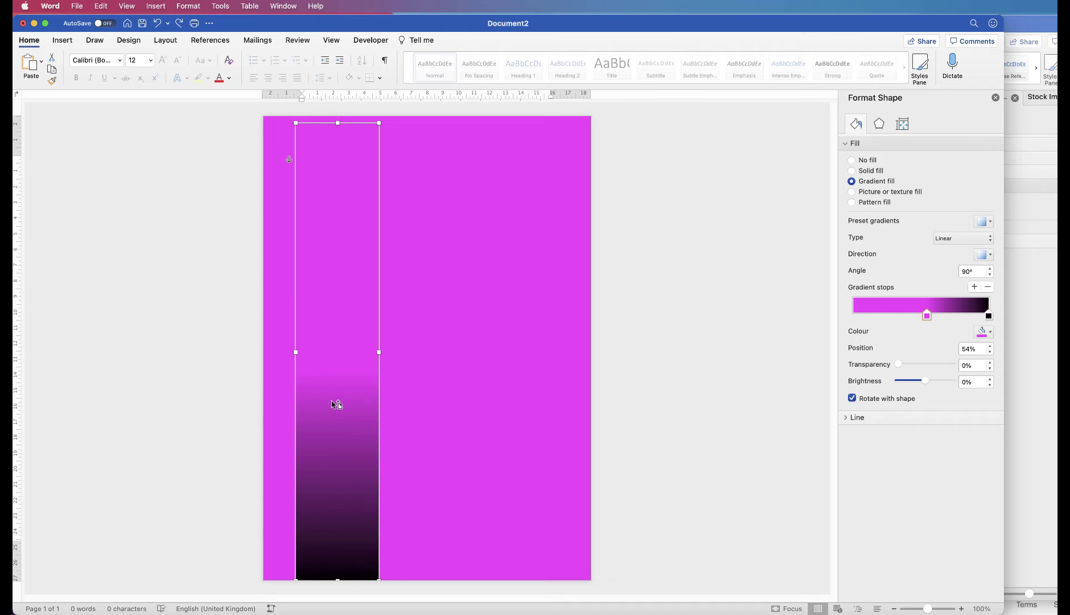
drag(330, 412, 471, 433)
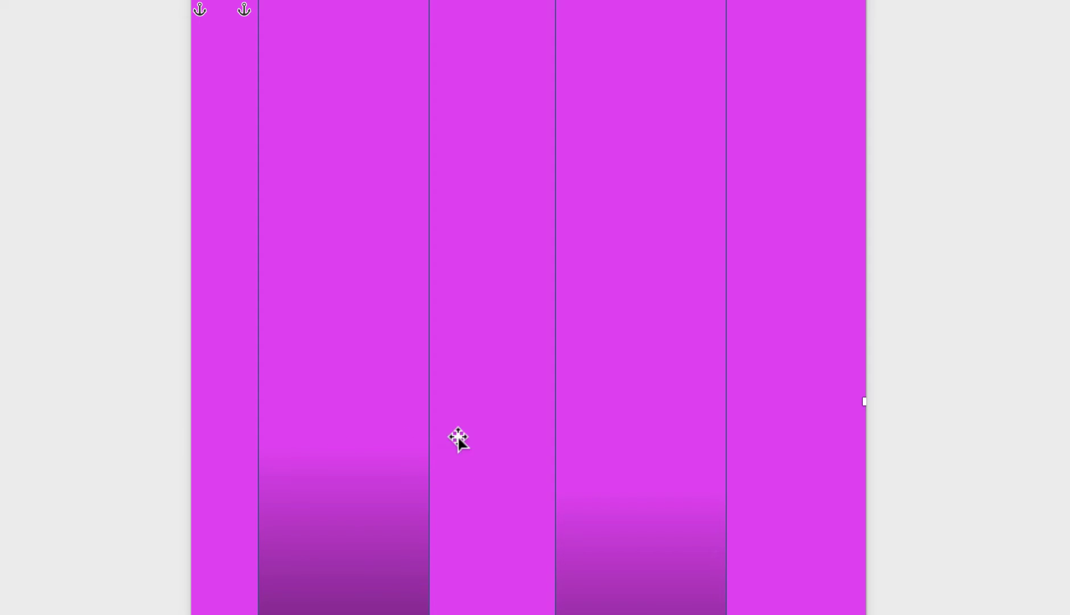
click(625, 385)
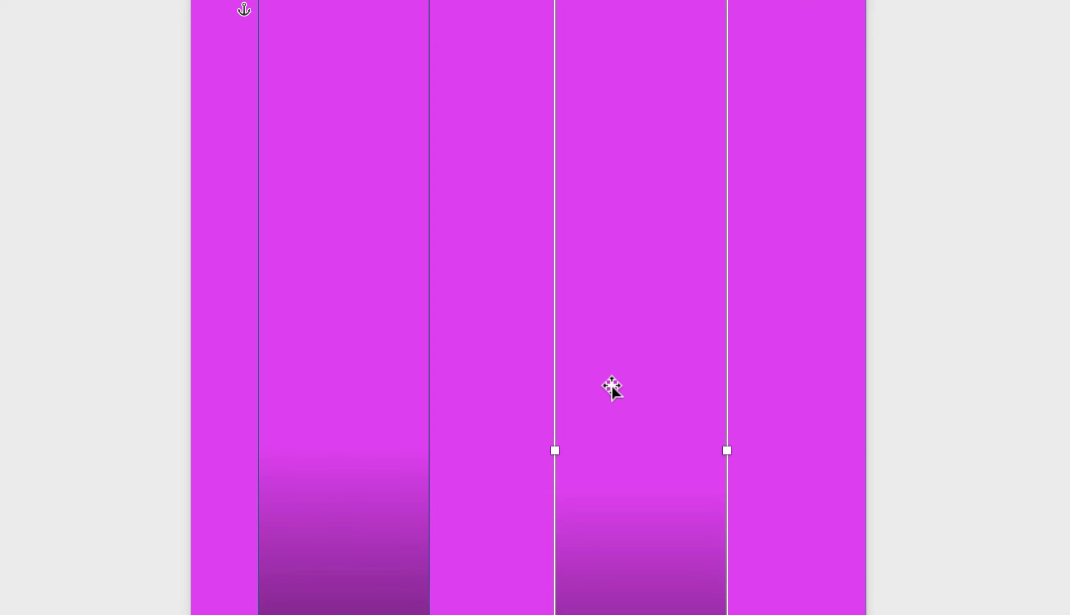
key(Delete)
Step: Remove the outline from the narrow gradient rectangle by setting it to No line
click(330, 196)
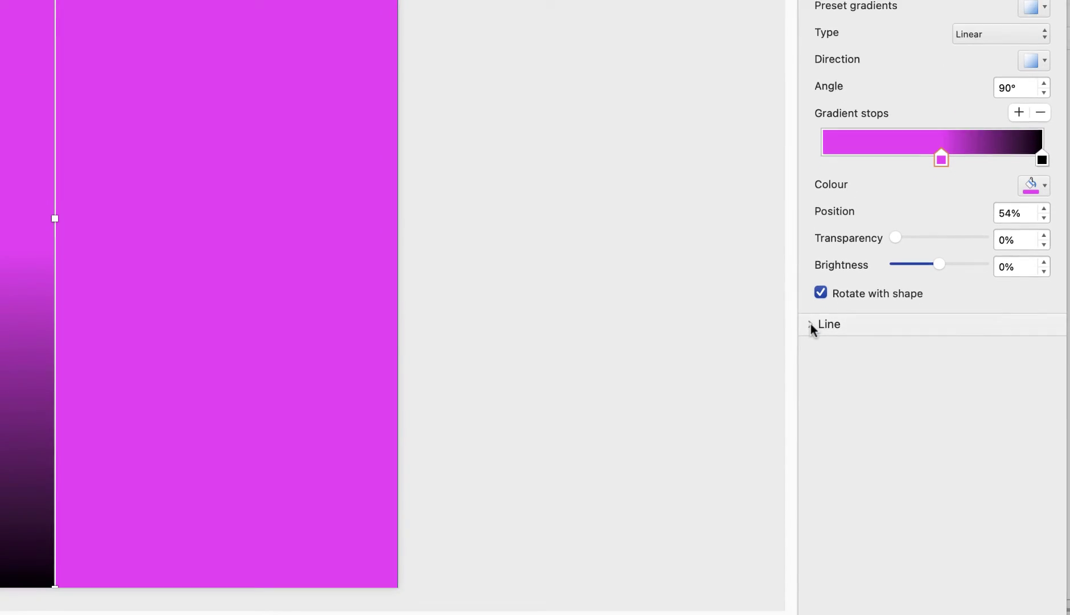
click(814, 497)
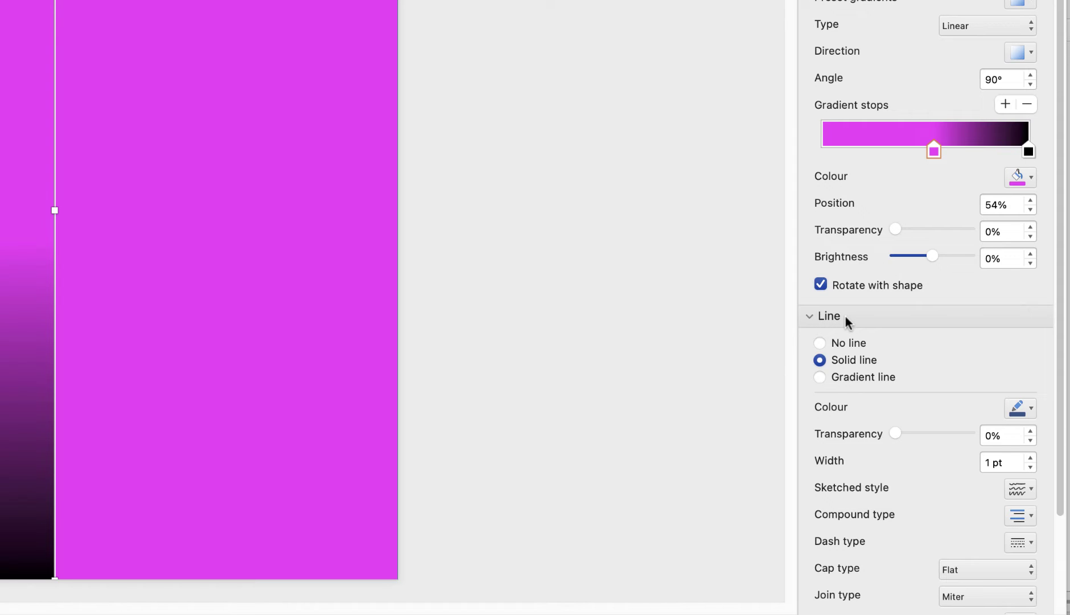
click(820, 343)
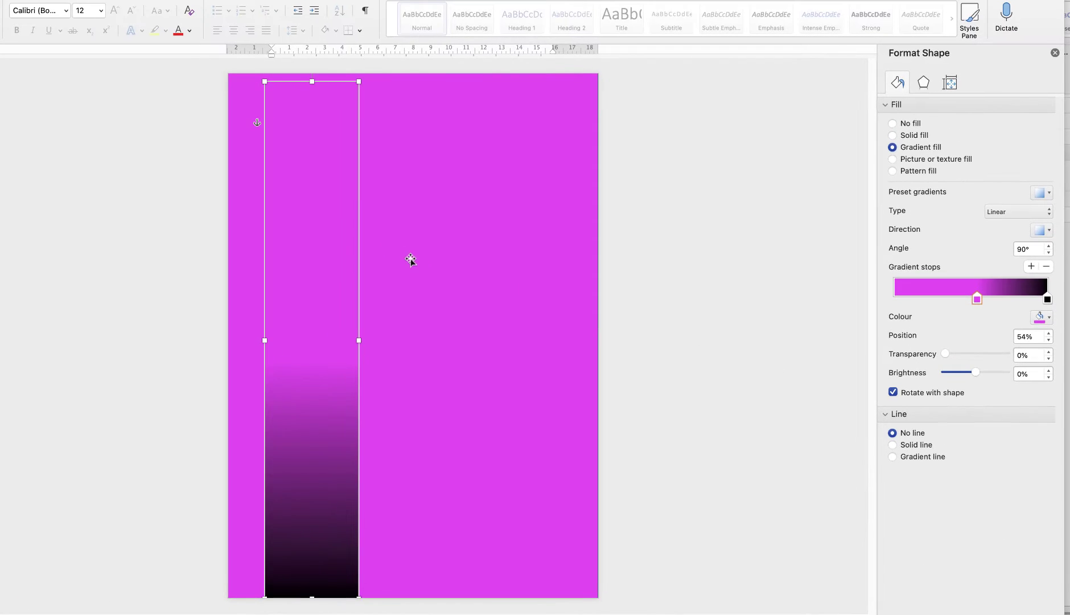
click(512, 285)
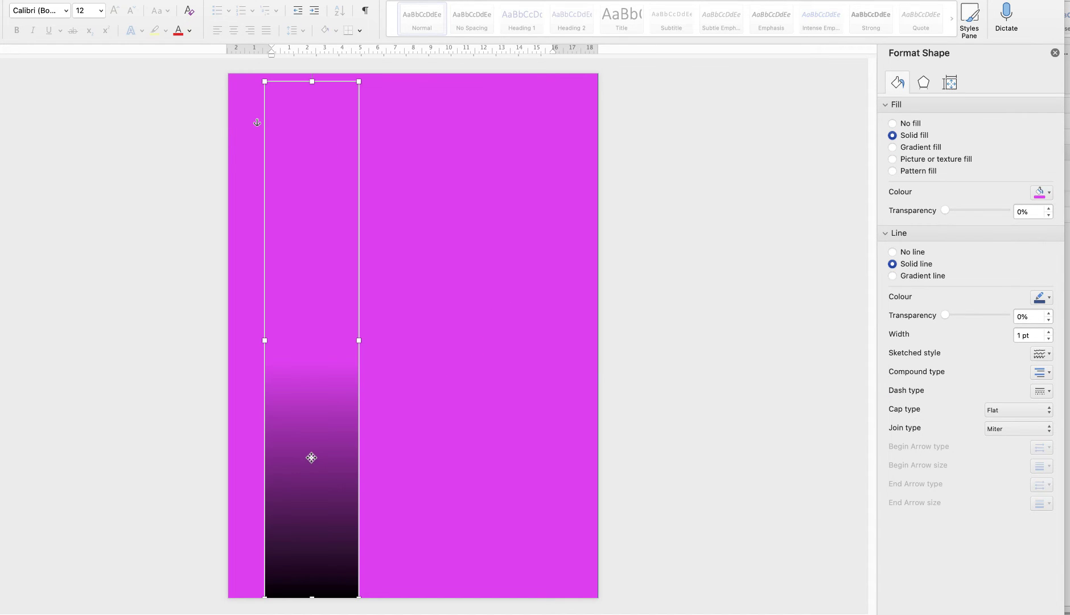
Step: Duplicate the narrow gradient rectangle onto the right half of the page and shift the copy slightly down
click(313, 458)
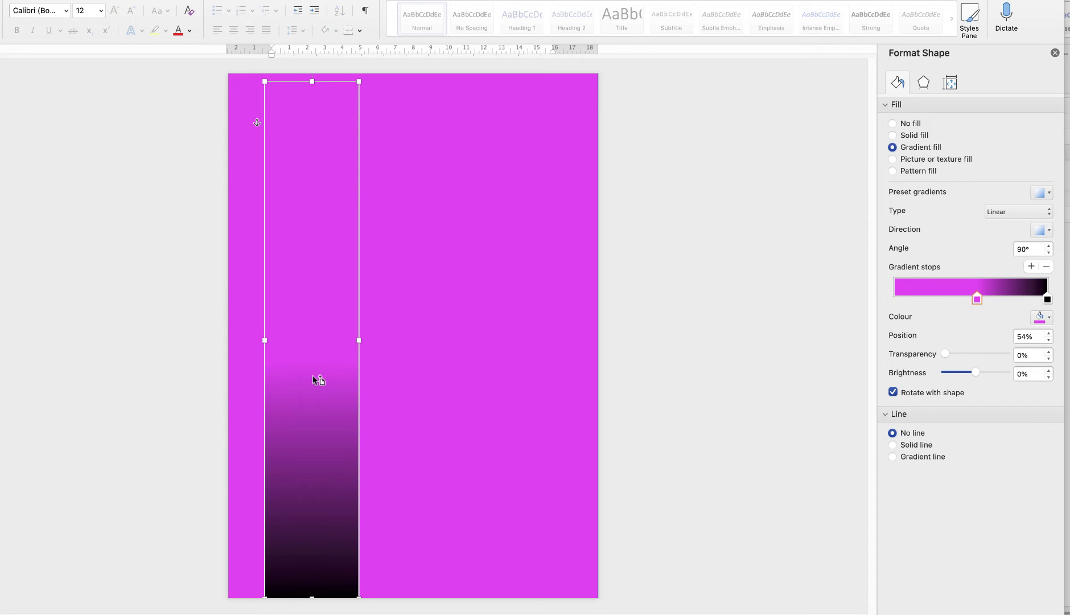
drag(313, 394, 506, 387)
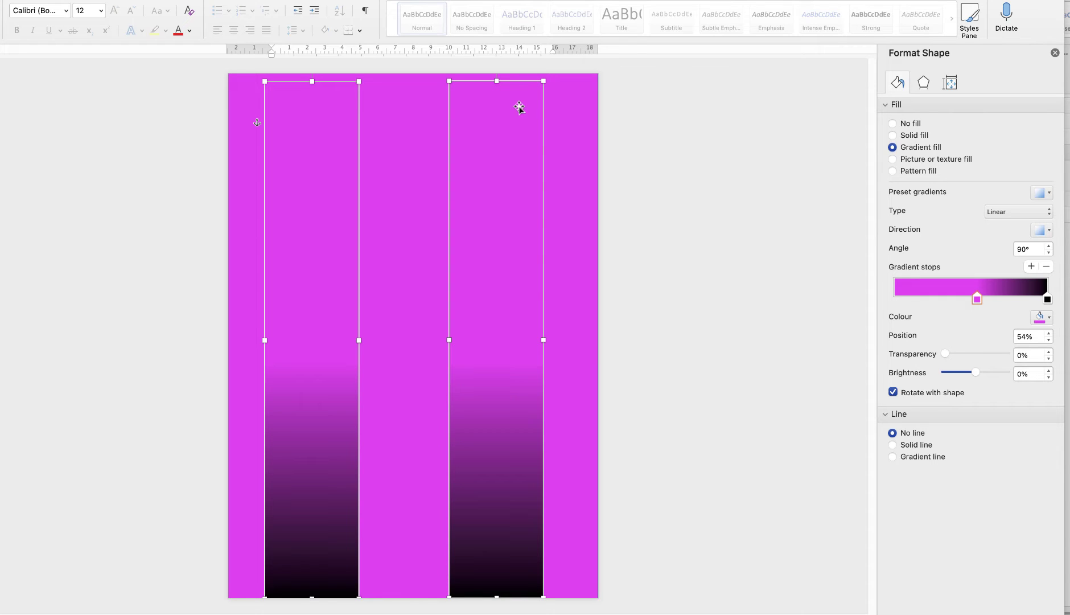
drag(498, 108, 500, 144)
click(555, 158)
click(505, 144)
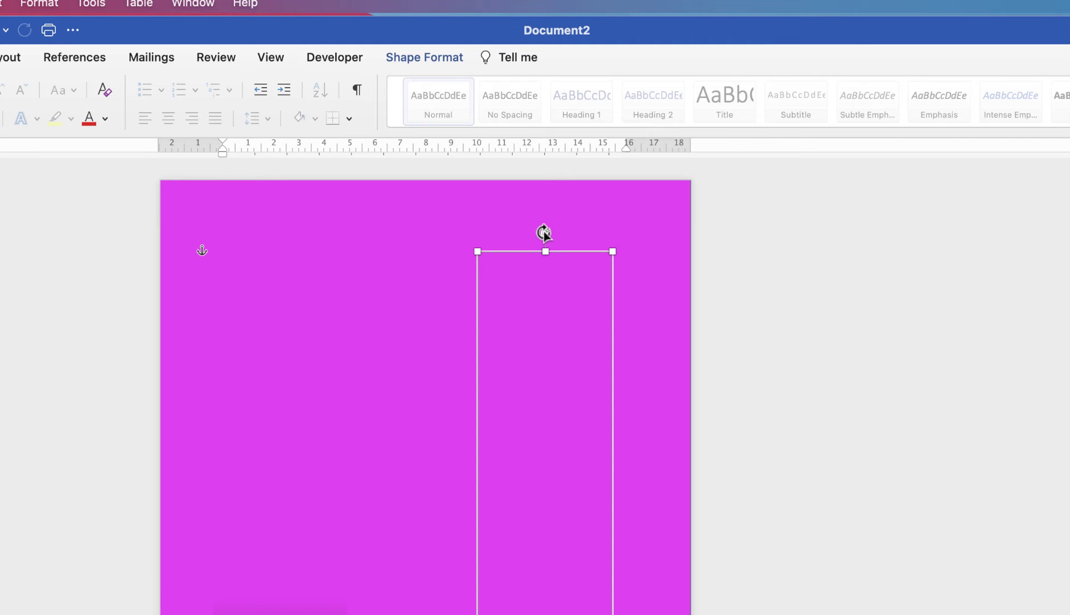
Step: Rotate the copied gradient rectangle upside down and move it up and slightly right so its black end meets the page's top edge
drag(545, 233, 815, 571)
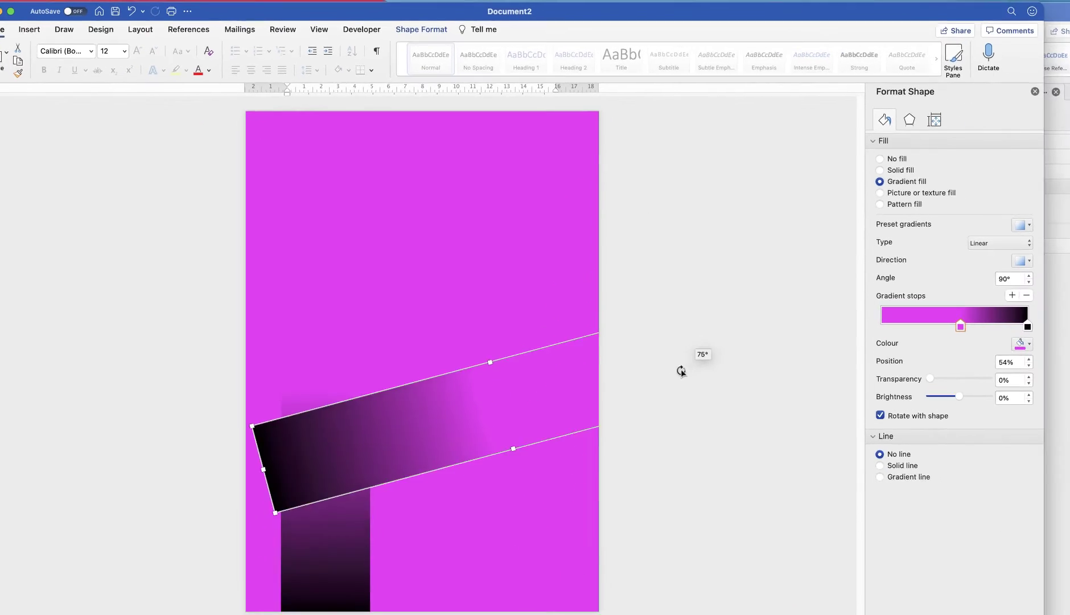
drag(681, 371, 487, 471)
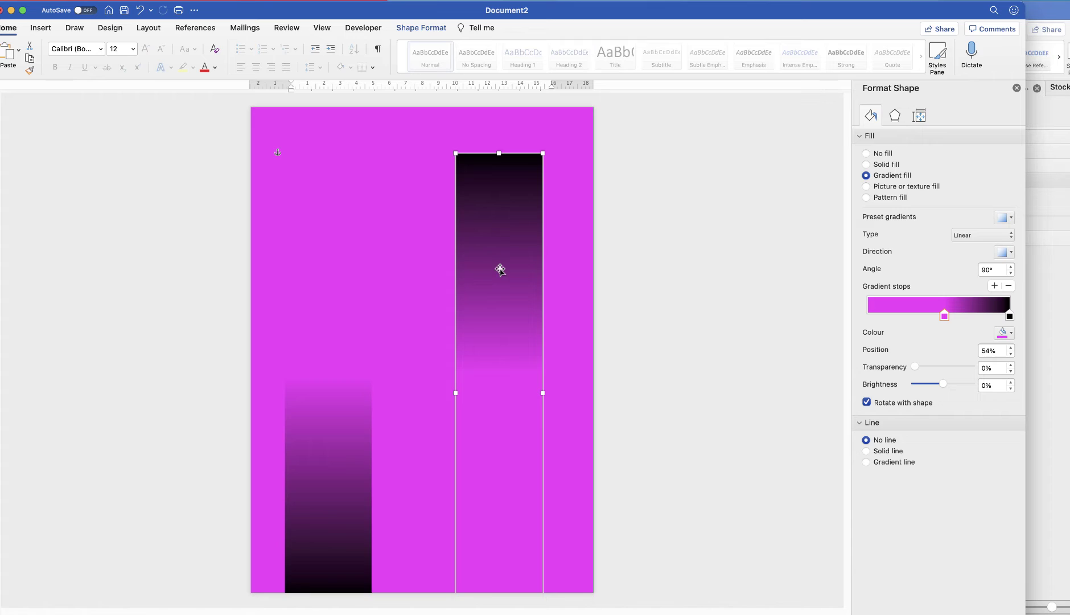
drag(495, 256, 511, 210)
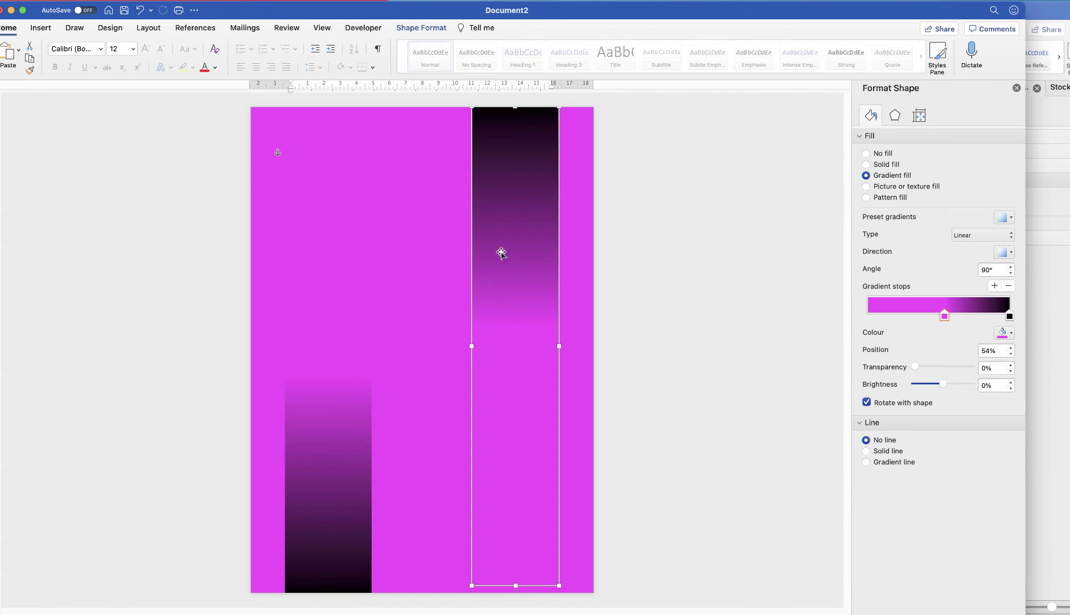
Step: Insert a rectangle as a horizontal band across the full page width, in the lower part of the page
click(433, 445)
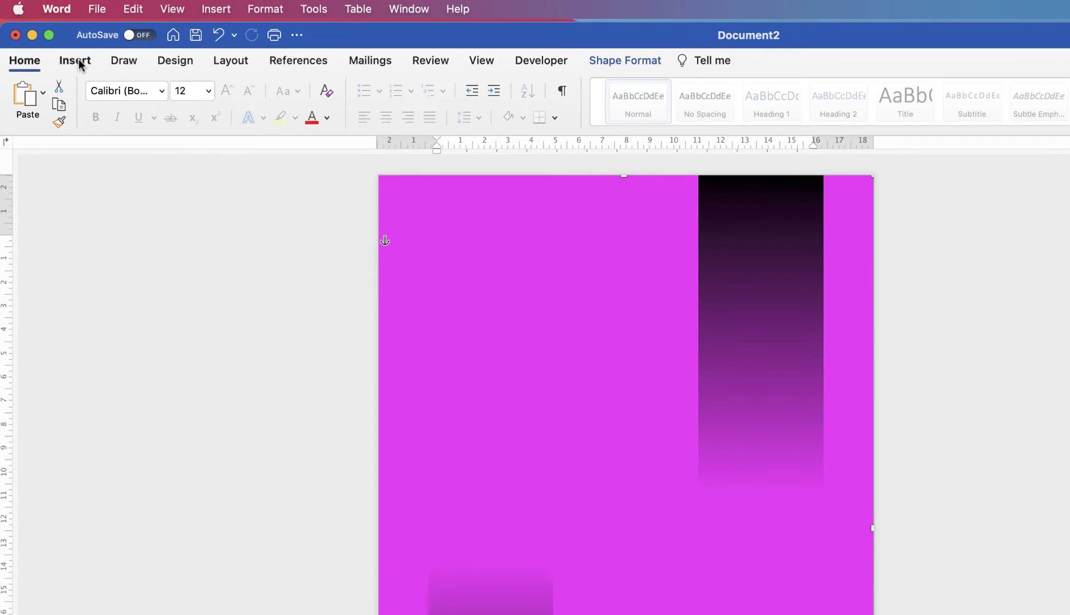
click(80, 63)
click(263, 98)
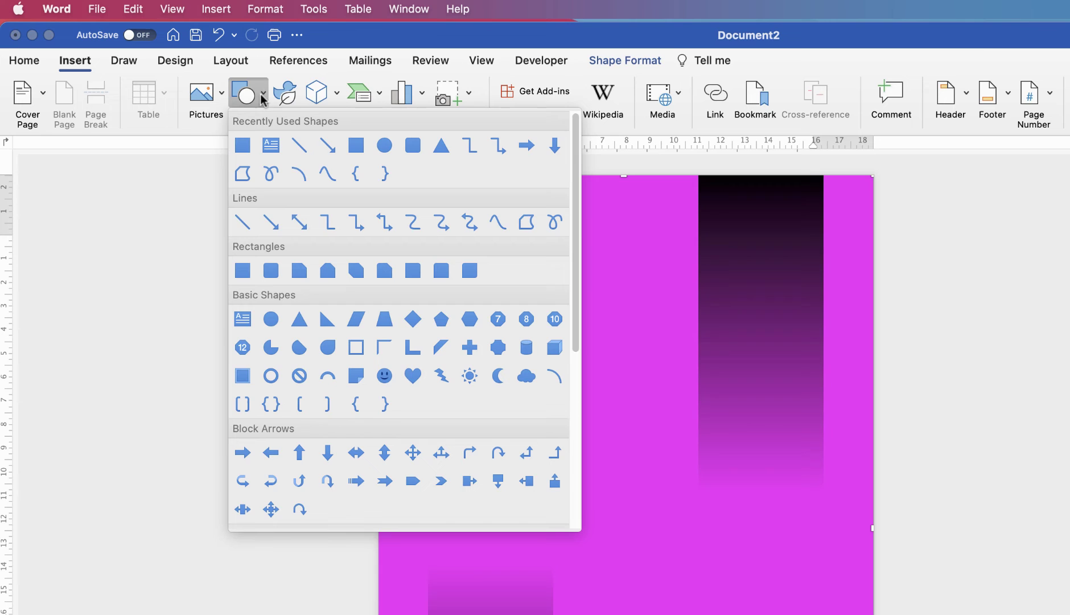
click(243, 271)
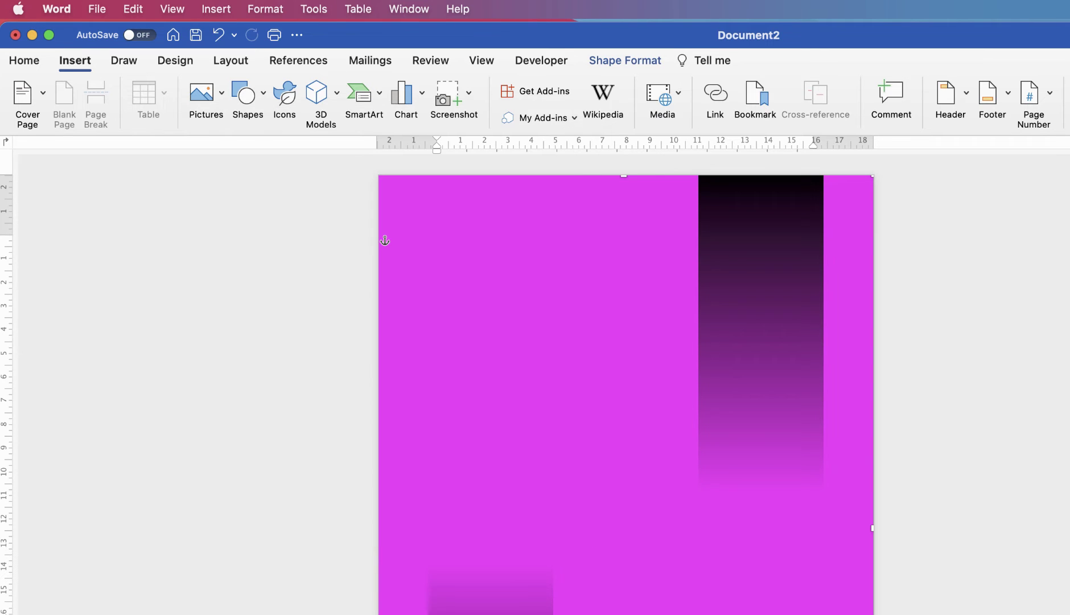
drag(357, 371, 852, 439)
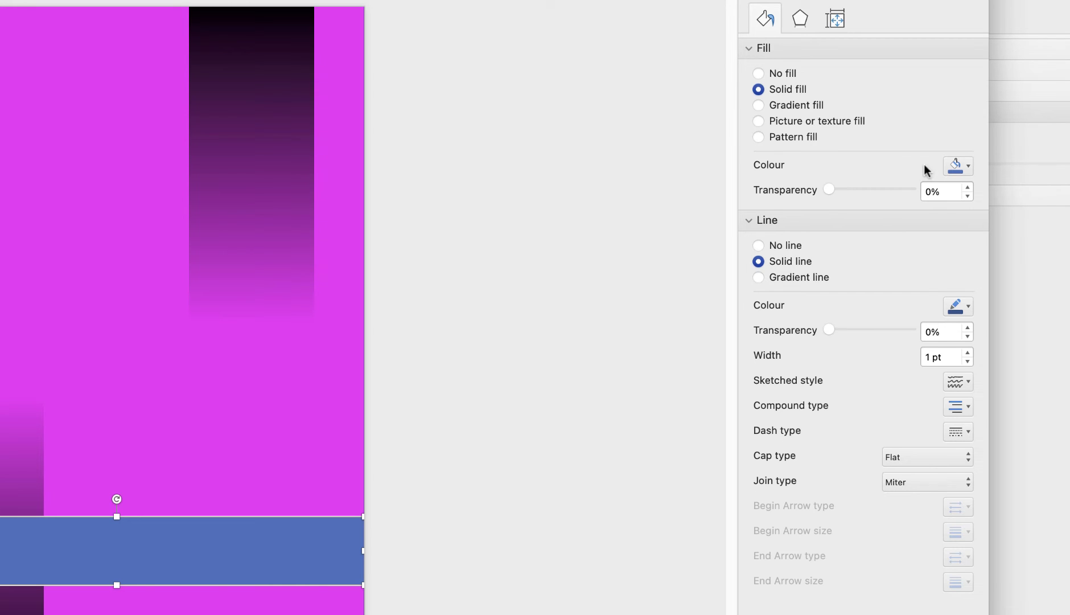
Step: Give the horizontal band a solid black fill and set its outline to No line
click(969, 170)
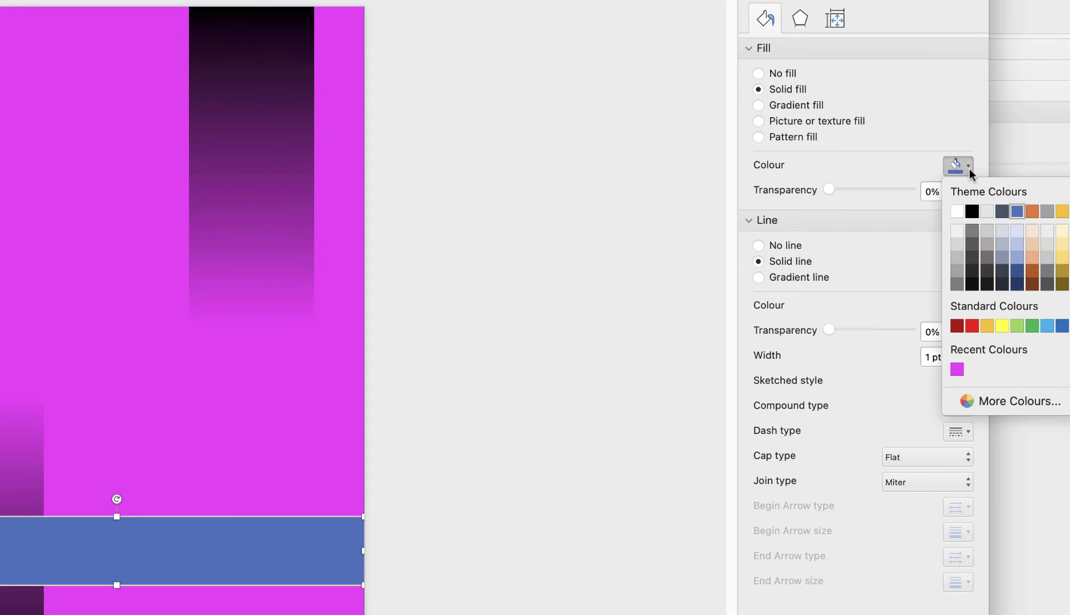
click(973, 211)
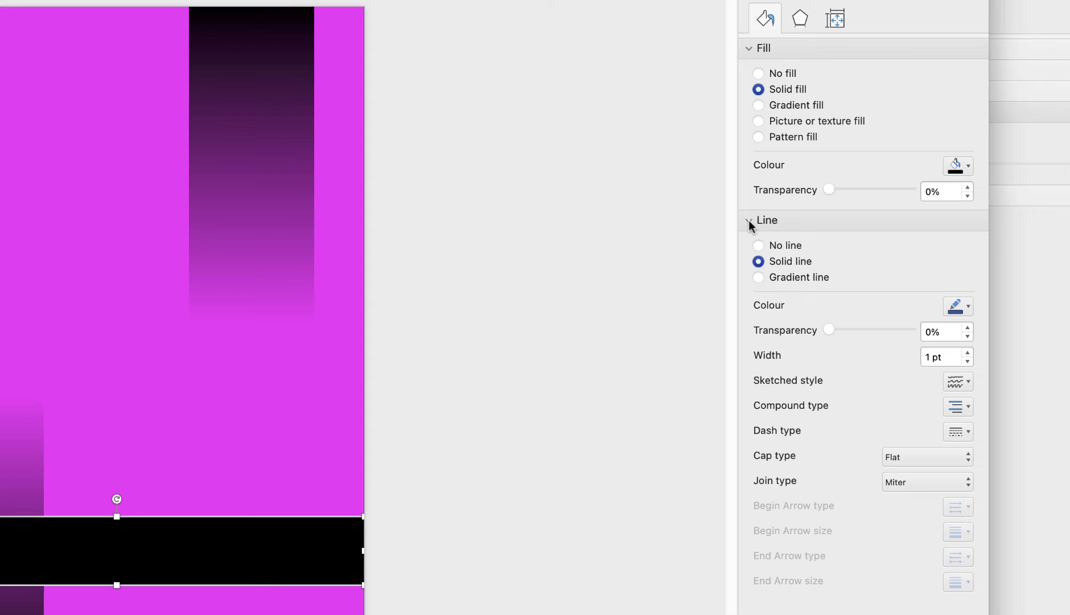
click(758, 246)
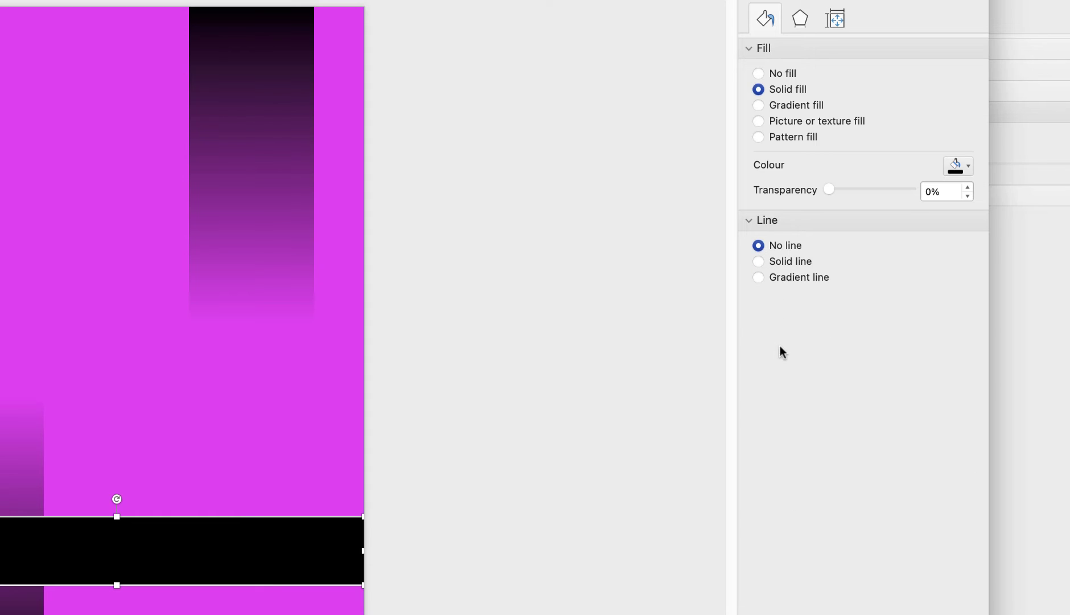
click(305, 394)
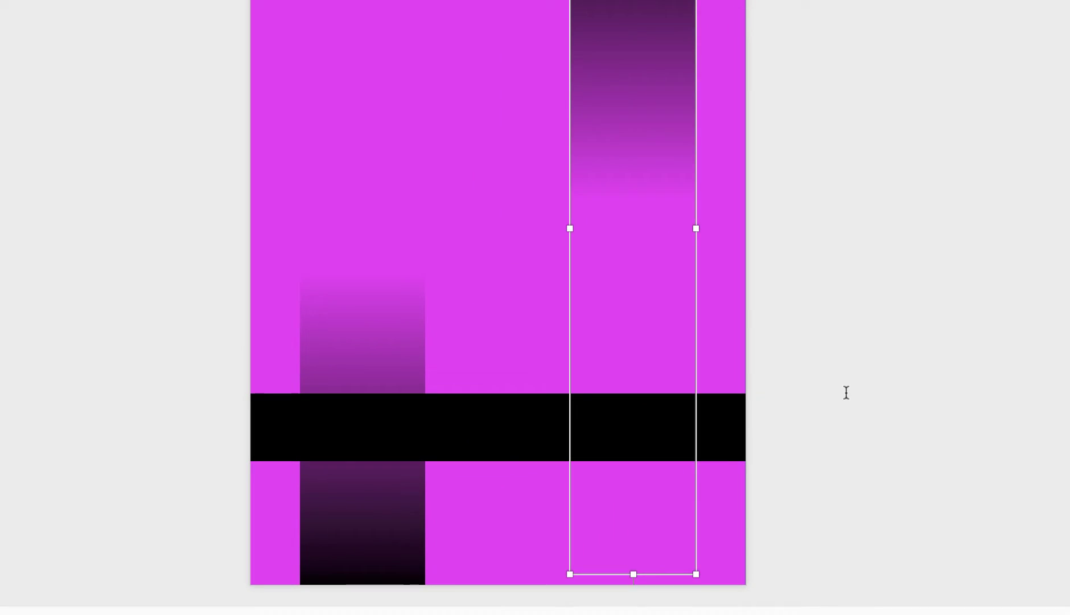
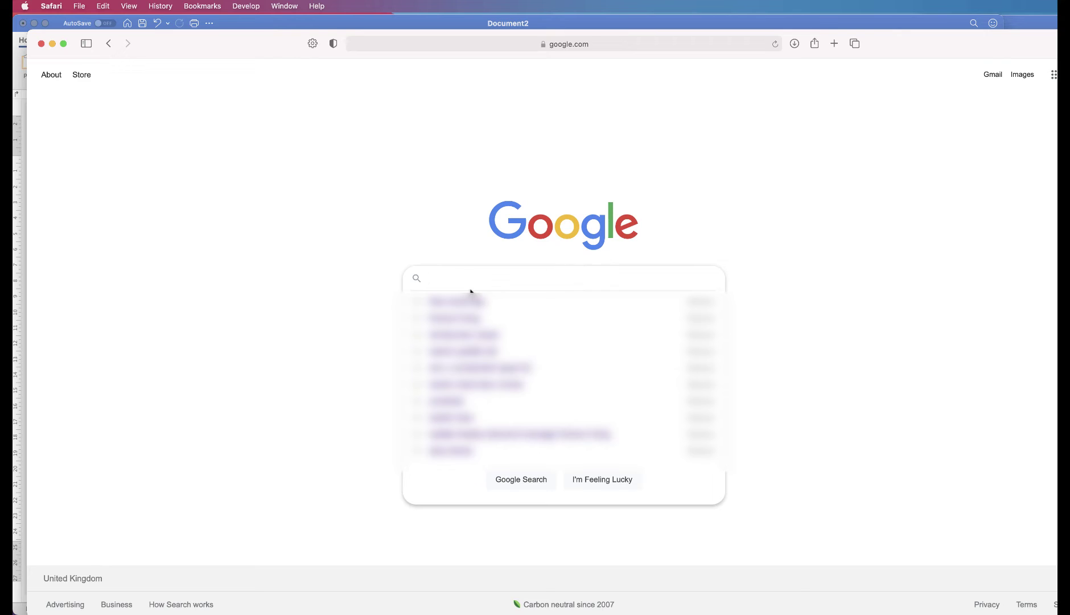
Step: Switch to Safari, search Google for "pixabay" and open the Pixabay website
text(pixabay)
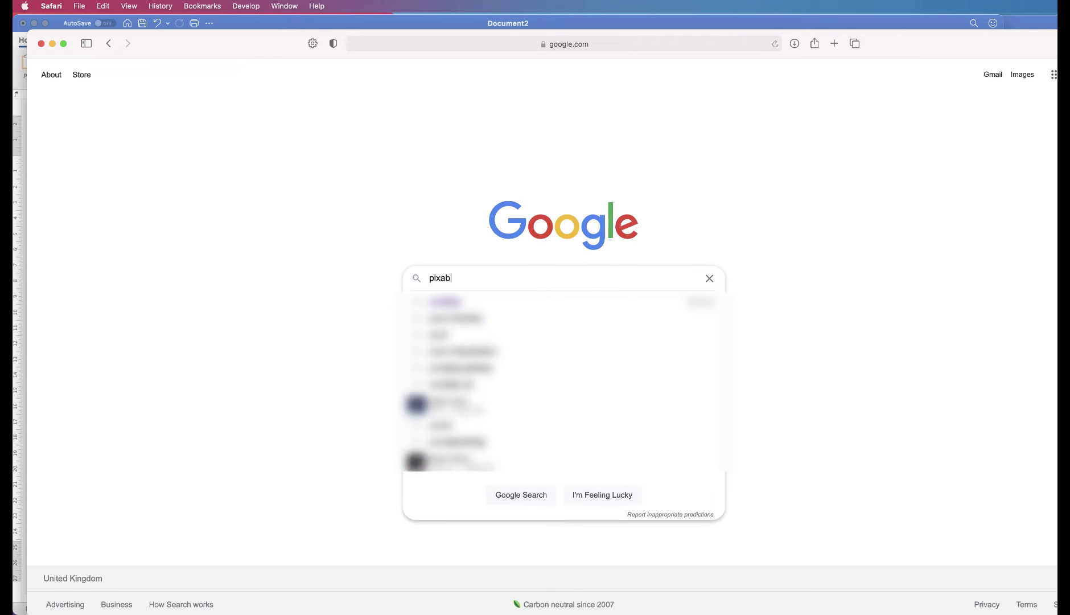
key(Return)
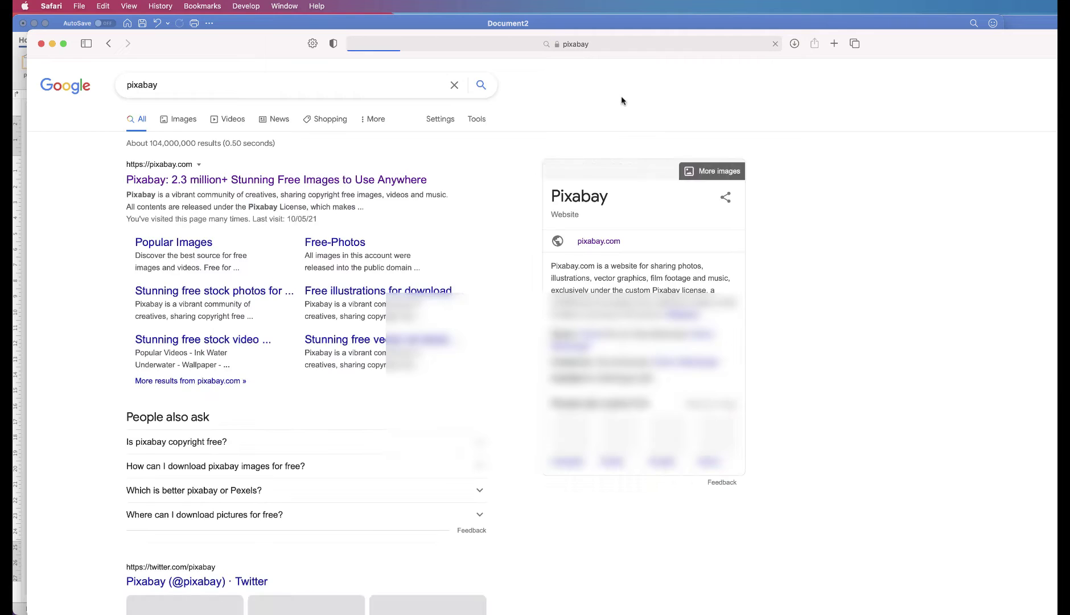
click(152, 201)
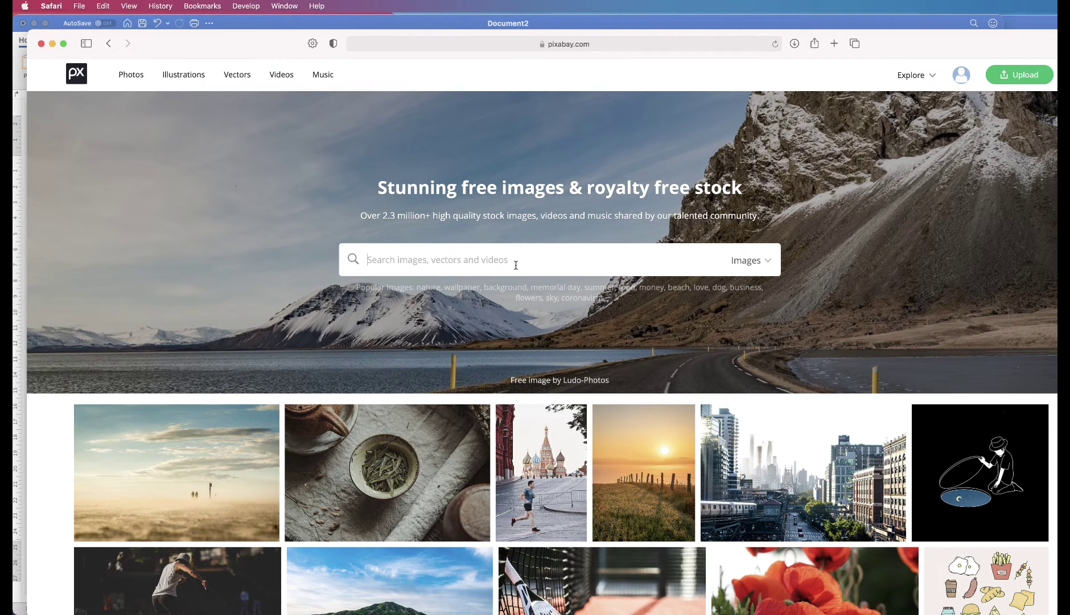
Step: Search Pixabay for "paint splat" limited to vector graphics and open the black diagonal paint splatter image
text(paint splat)
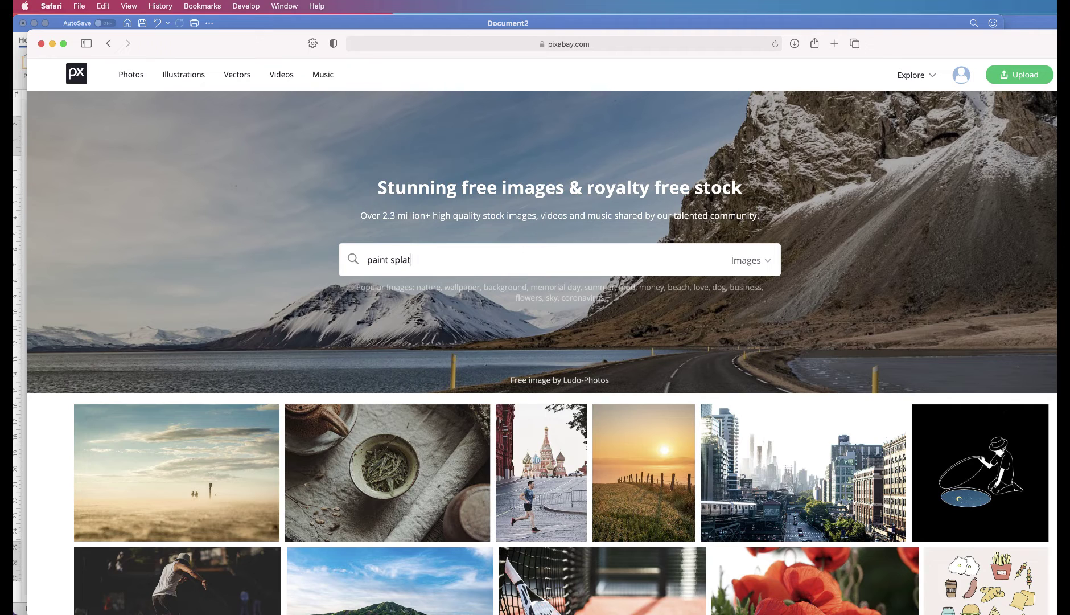
click(770, 263)
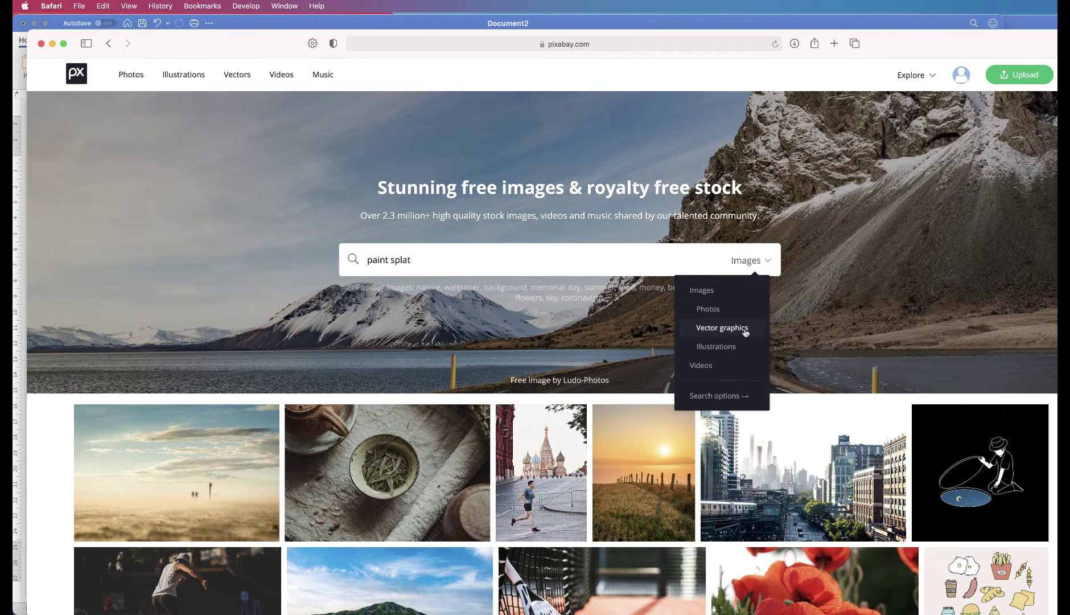
click(705, 329)
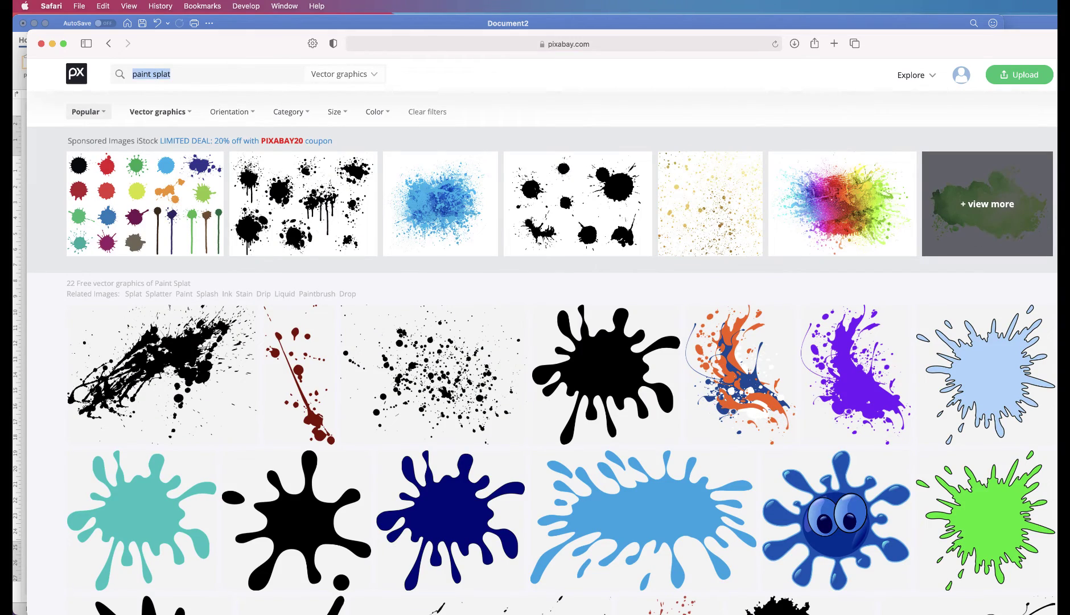
scroll(543, 336, down, 15)
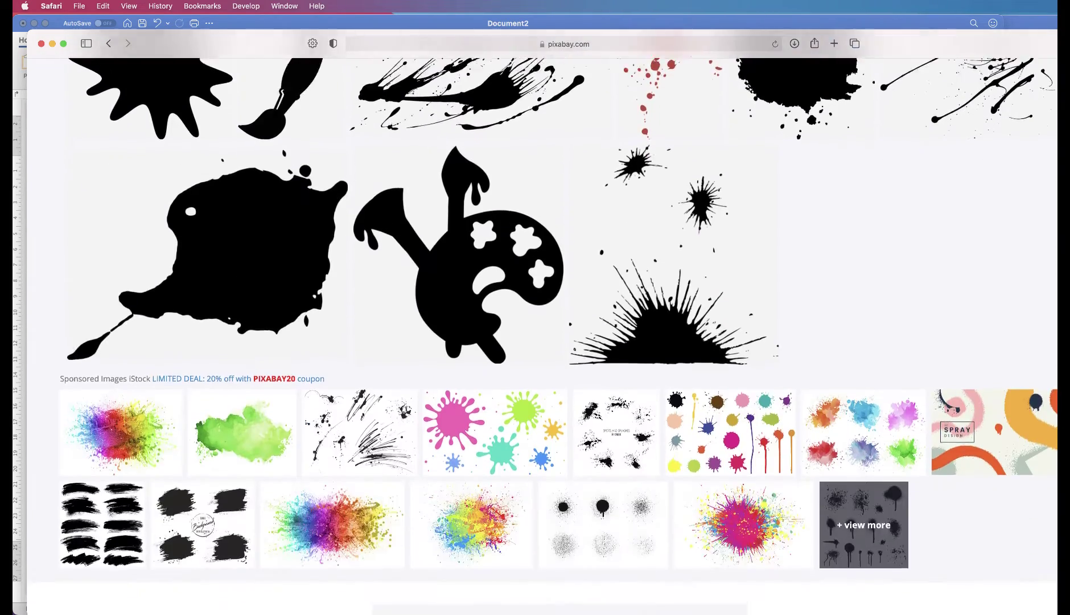
scroll(1053, 263, up, 15)
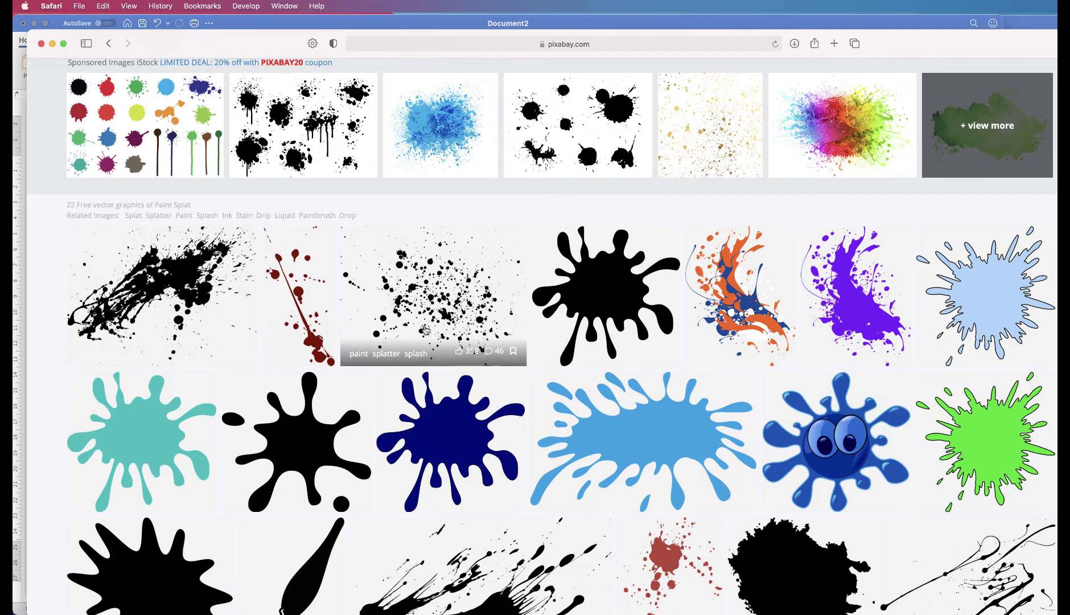
click(167, 286)
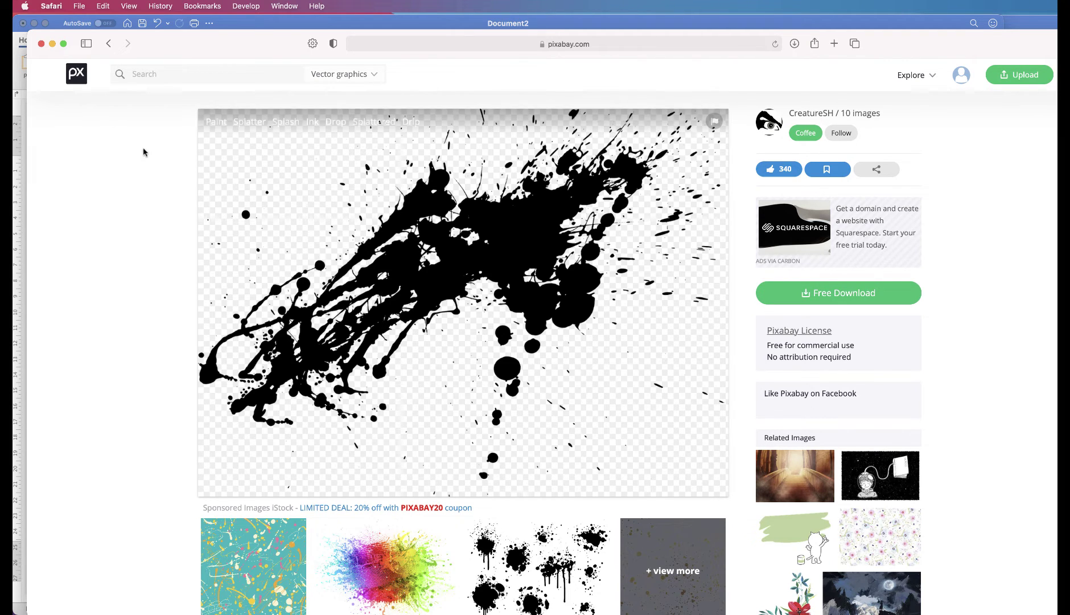
Step: Switch back to the Word document and insert the downloaded picture paint-2174689.png
click(59, 25)
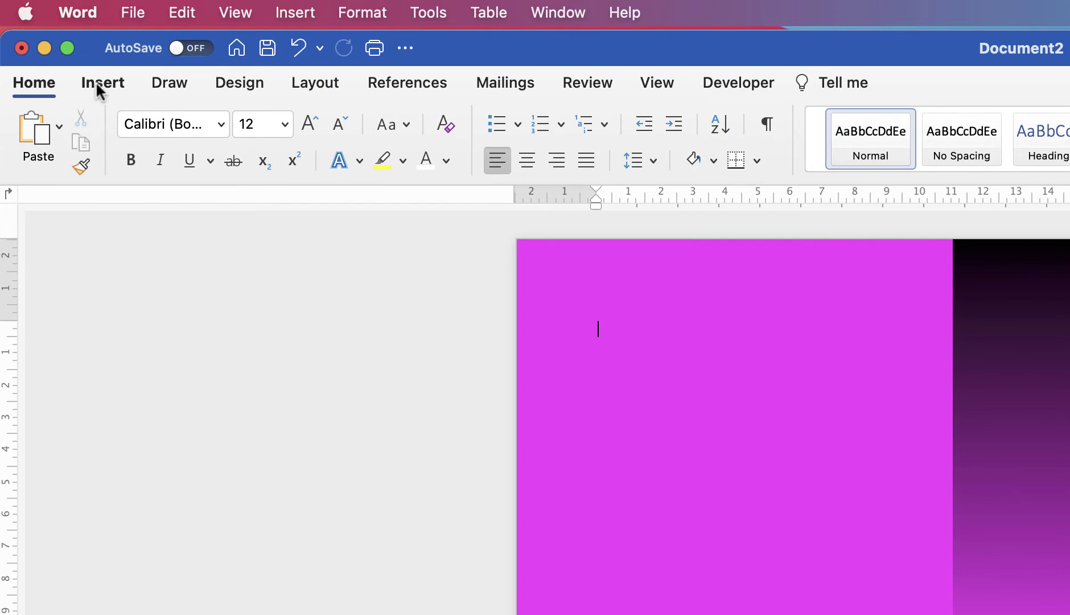
click(103, 87)
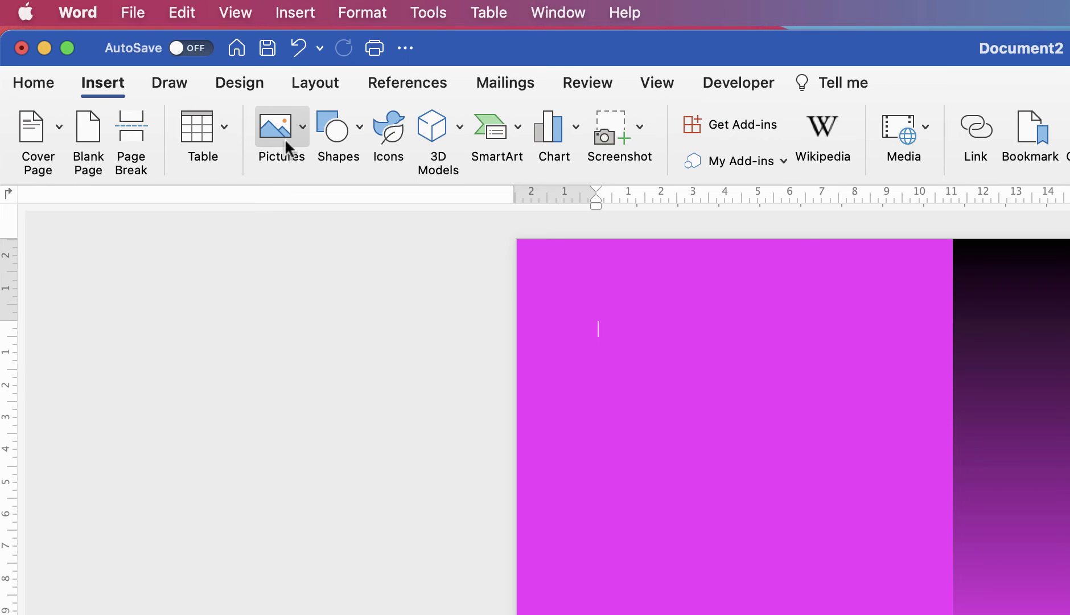
click(303, 130)
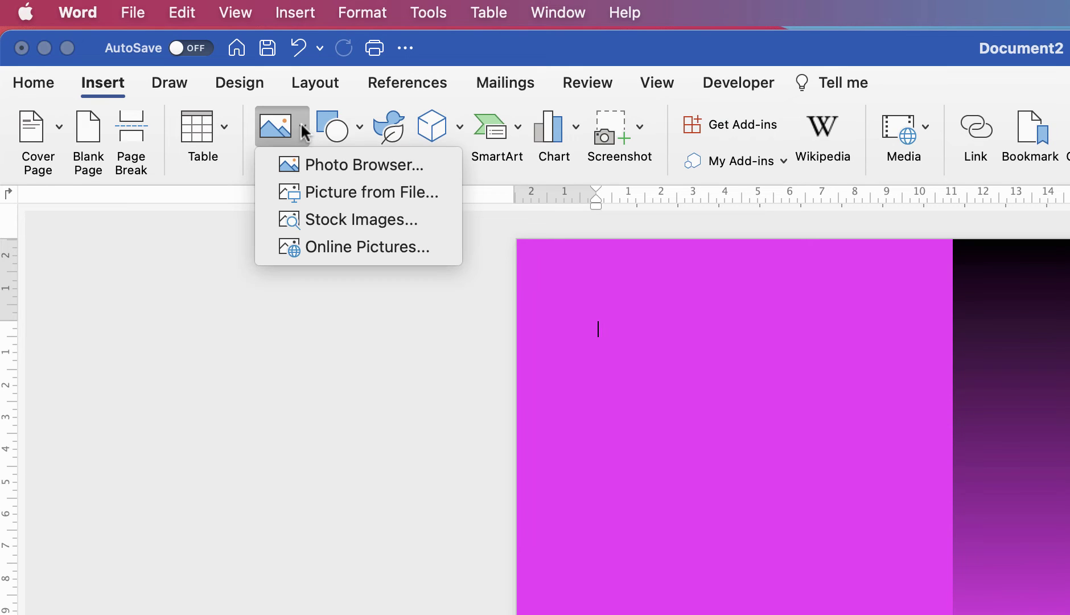
click(319, 193)
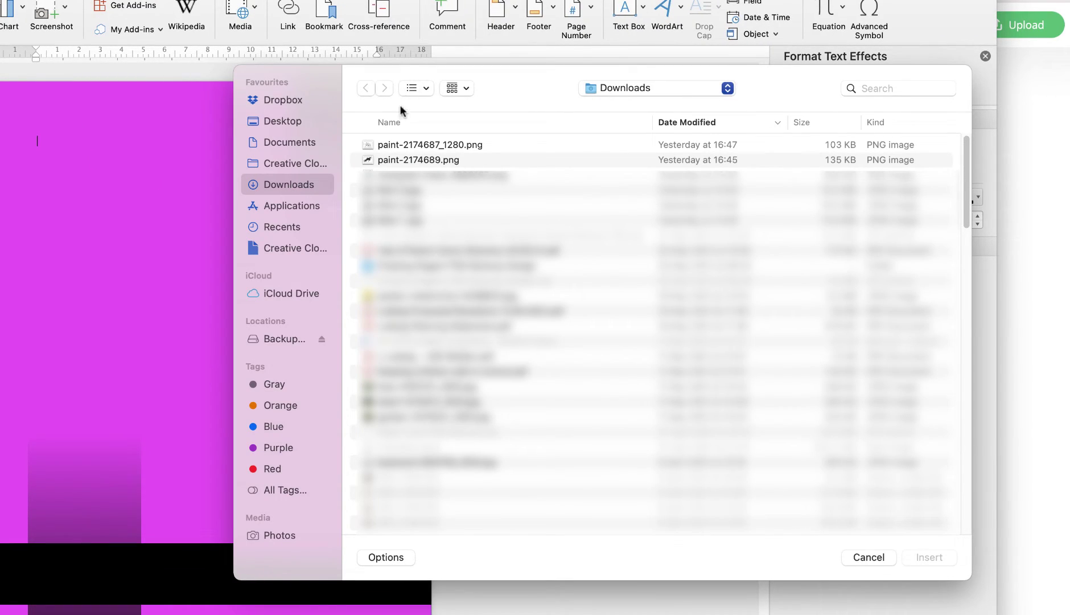
click(391, 162)
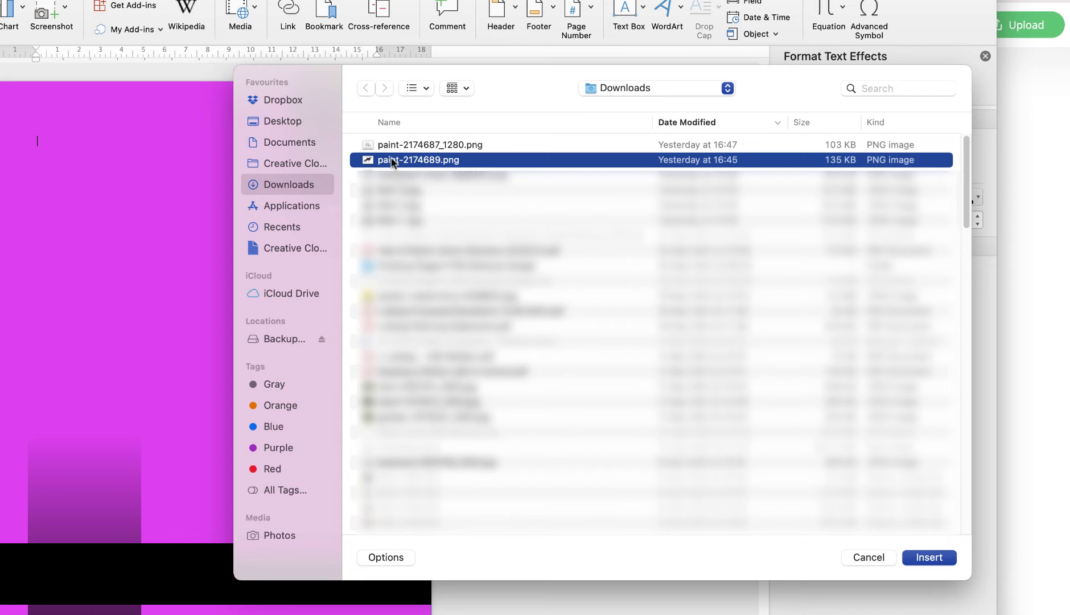
click(939, 559)
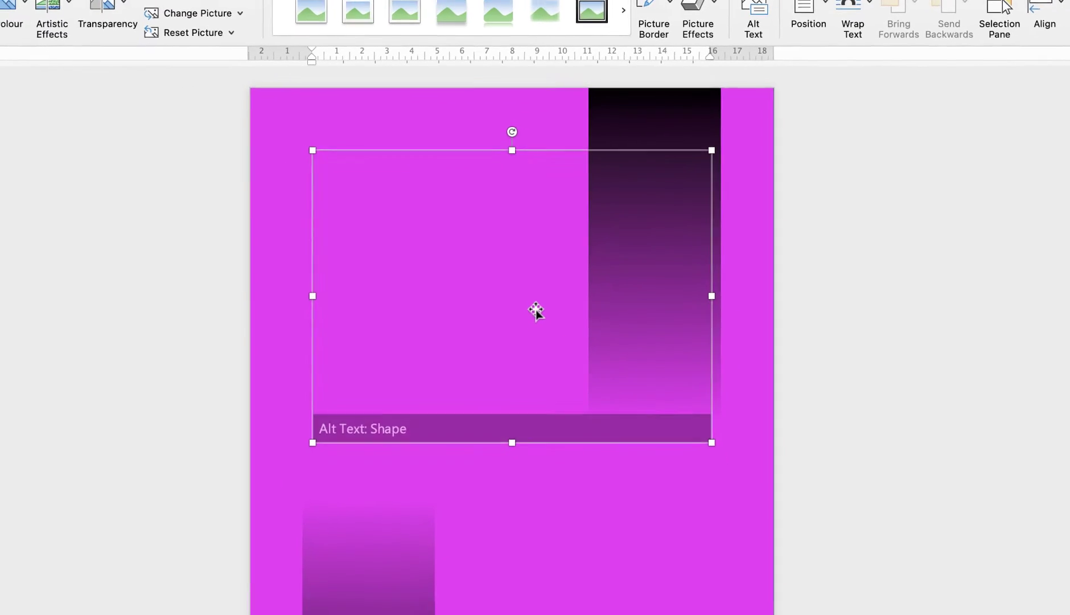
Step: Set the paint splatter picture's text wrapping to In Front of Text
right_click(533, 150)
mouse_move(593, 393)
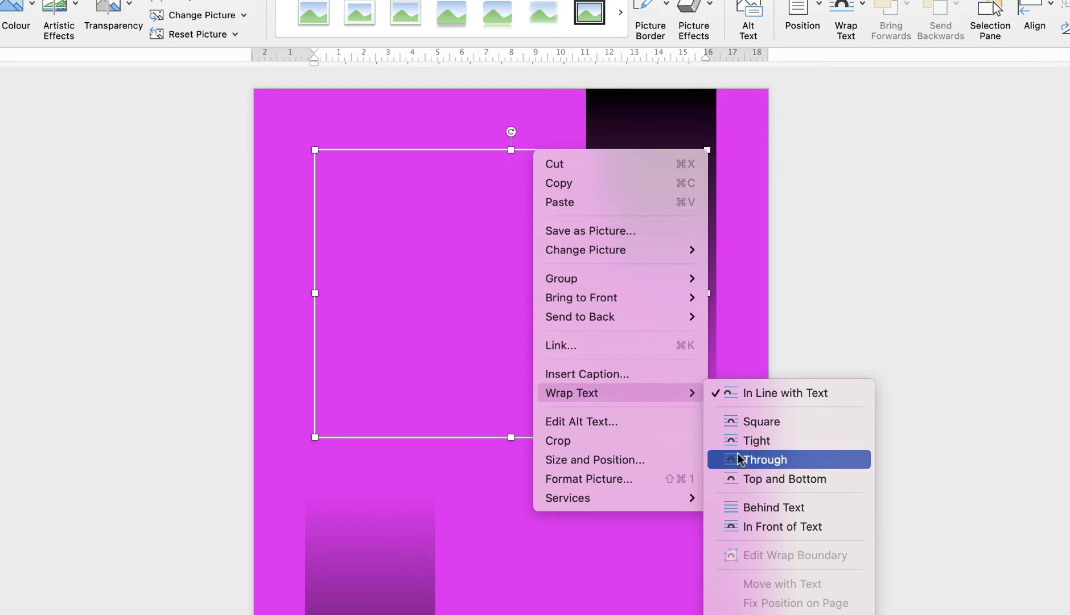
click(794, 527)
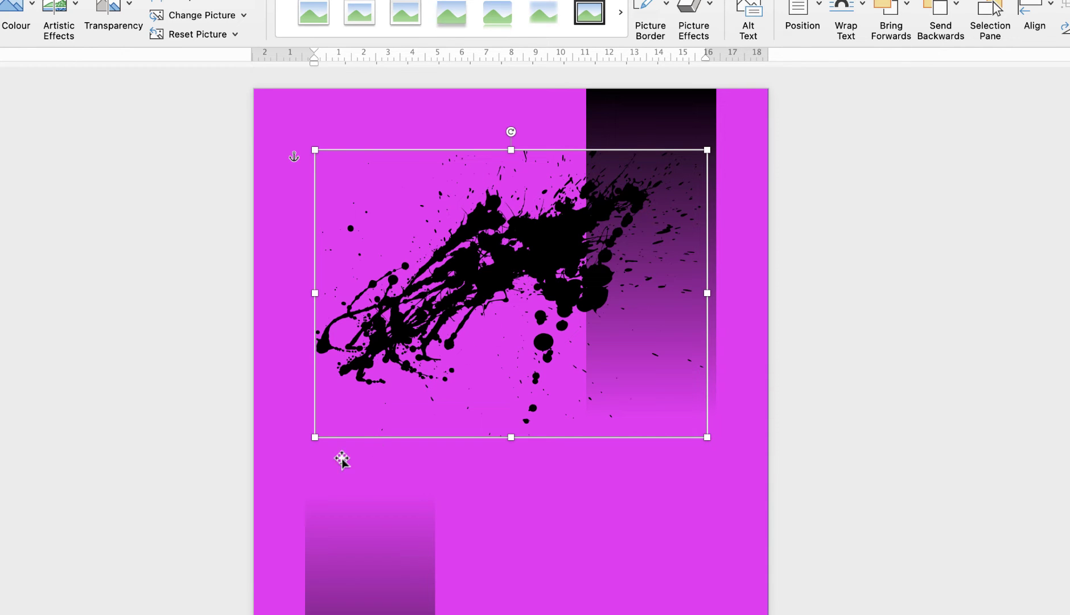
Step: Tilt the splatter picture counterclockwise, enlarge it to about 19.14 by 26.17 cm, and centre it on the page above the black band
drag(510, 131, 456, 140)
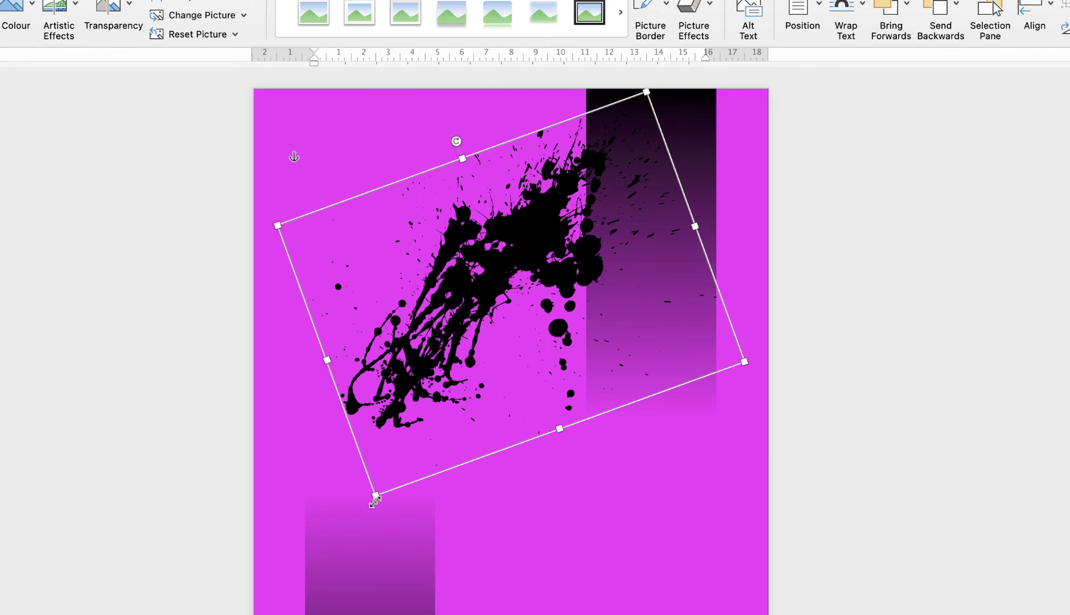
drag(375, 496, 273, 612)
drag(454, 353, 569, 379)
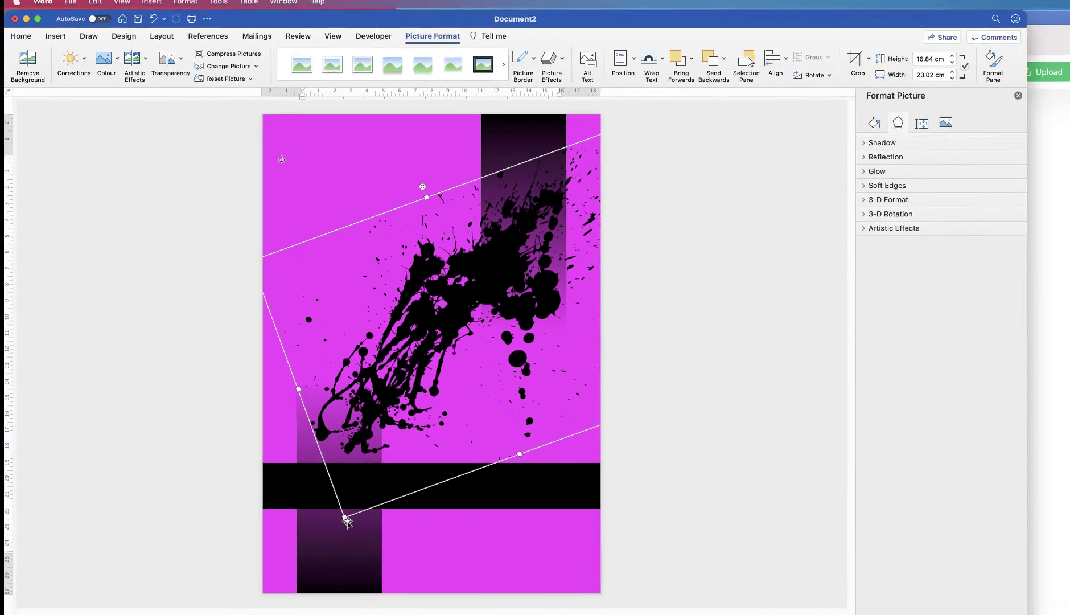
drag(345, 518, 309, 557)
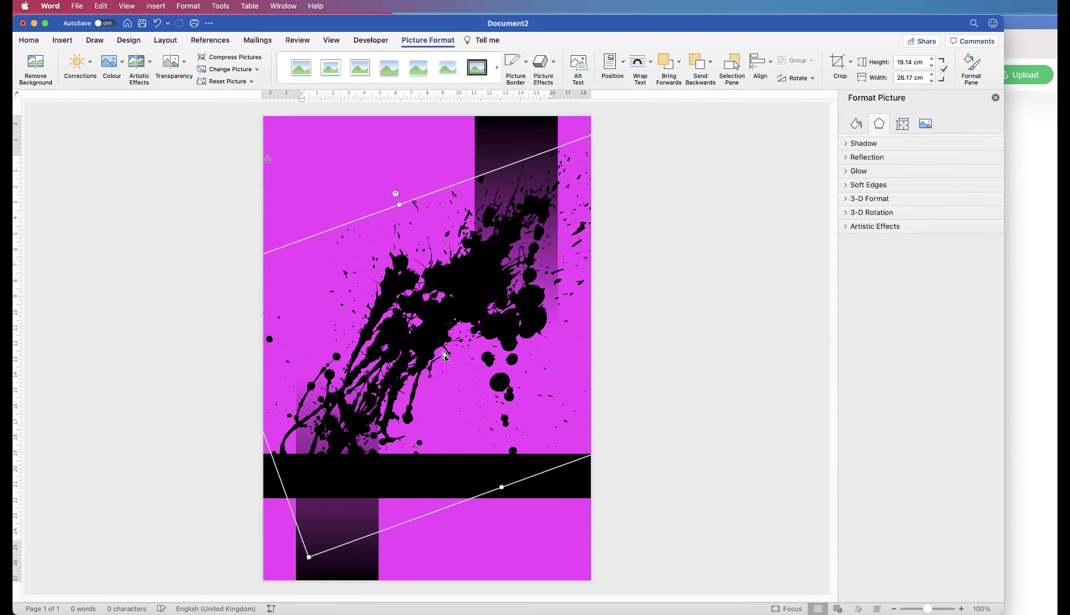
drag(479, 310, 512, 307)
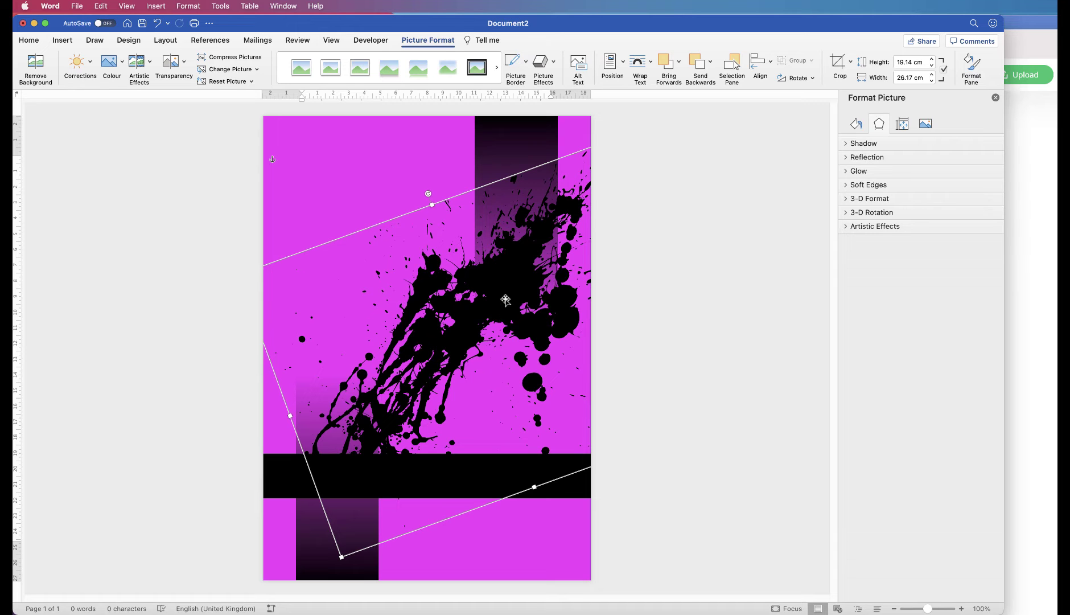
Step: Duplicate the tilted splatter picture and place the copy over the original, slightly to its right
drag(506, 301, 439, 240)
shift+click(467, 487)
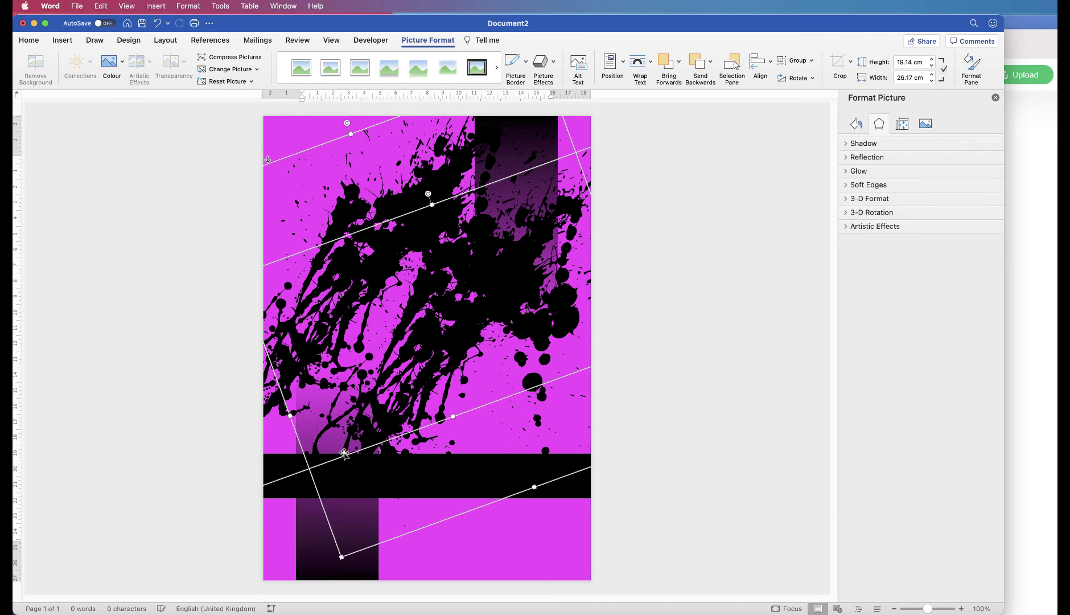
click(481, 547)
click(420, 516)
click(382, 257)
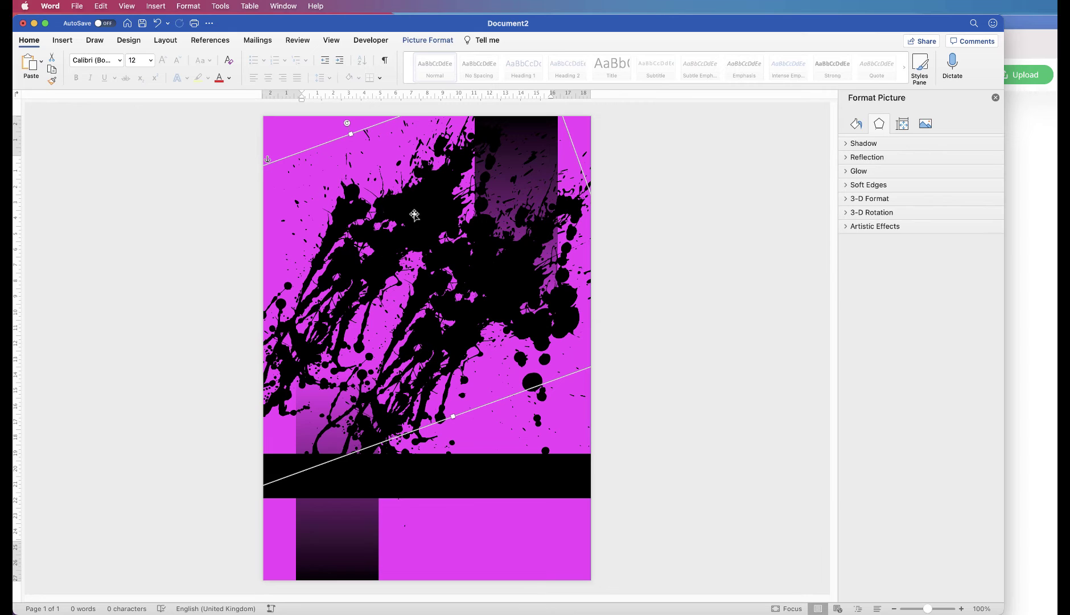
drag(366, 129, 441, 217)
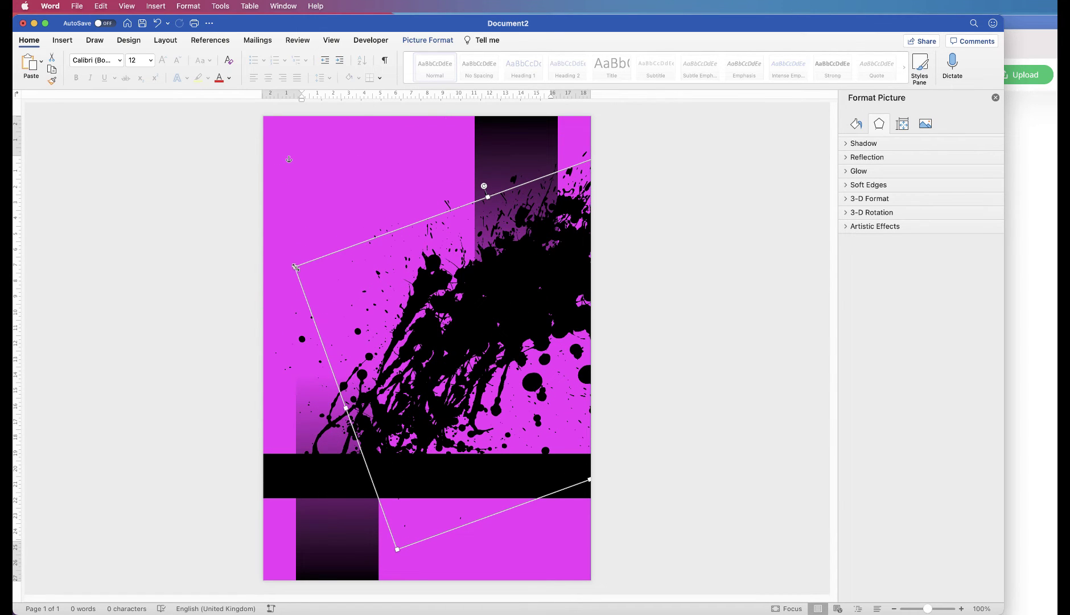
Step: Shrink the splatter copy and rotate it nearly upside down, placing it over the original's upper middle area
drag(295, 267, 483, 303)
drag(549, 421, 356, 322)
drag(407, 165, 465, 336)
drag(461, 284, 427, 263)
drag(471, 349, 485, 345)
drag(450, 284, 421, 283)
mouse_move(462, 353)
mouse_down()
mouse_move(497, 354)
mouse_move(483, 347)
mouse_up()
drag(439, 301, 421, 297)
Step: Insert the second downloaded picture, paint-2174687_1280.png, from the Downloads folder
click(472, 550)
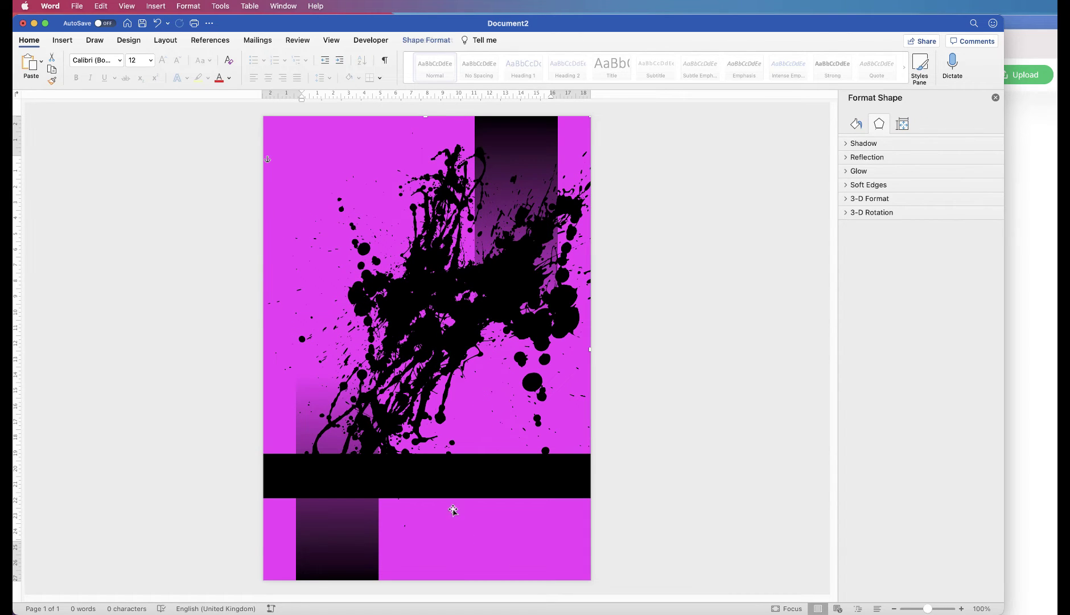
click(62, 41)
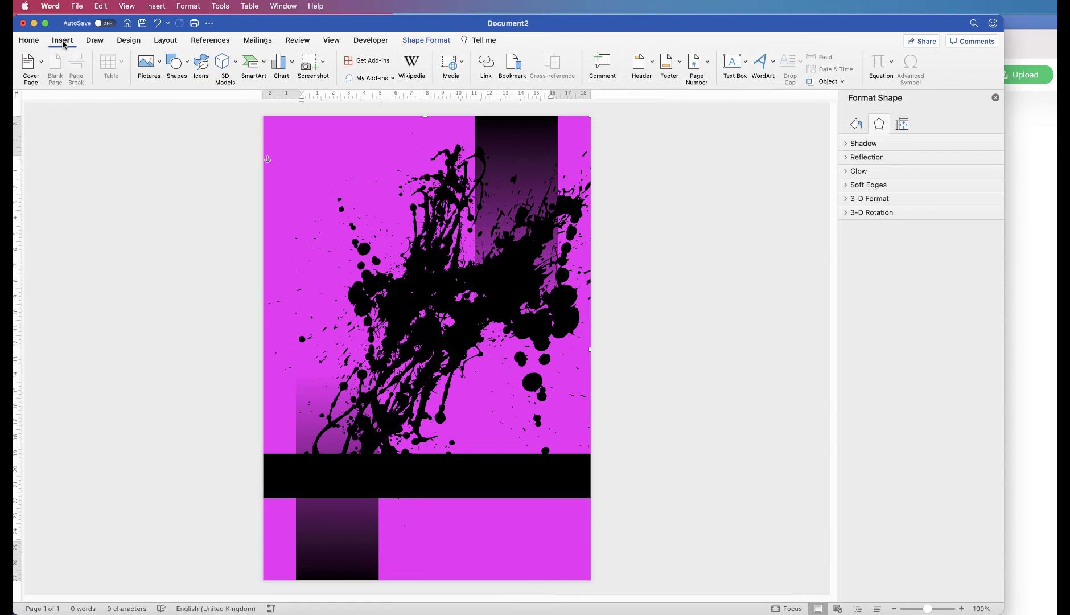
click(161, 64)
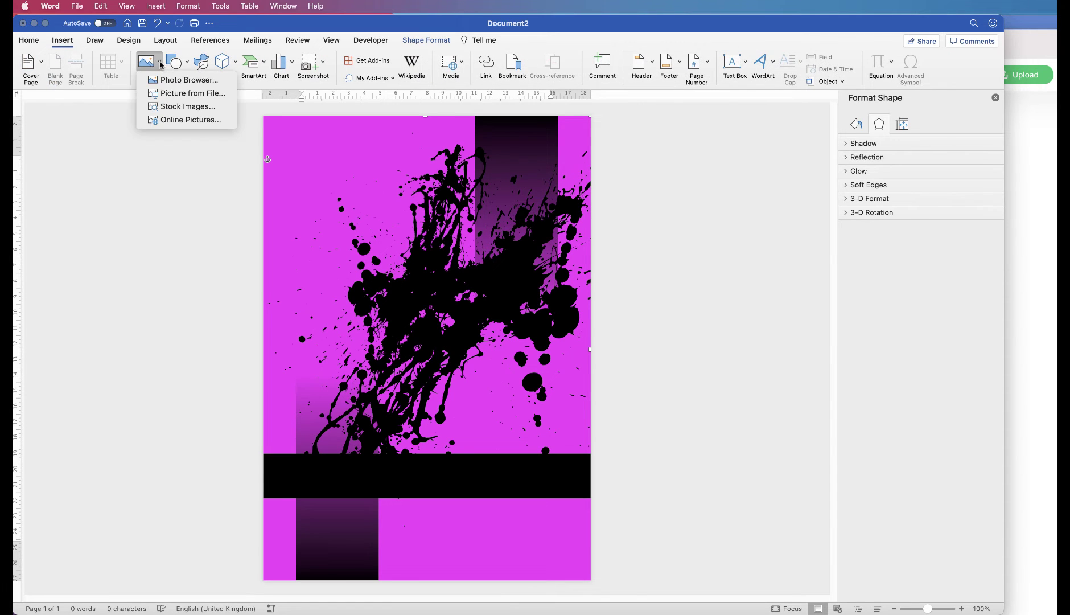
click(180, 95)
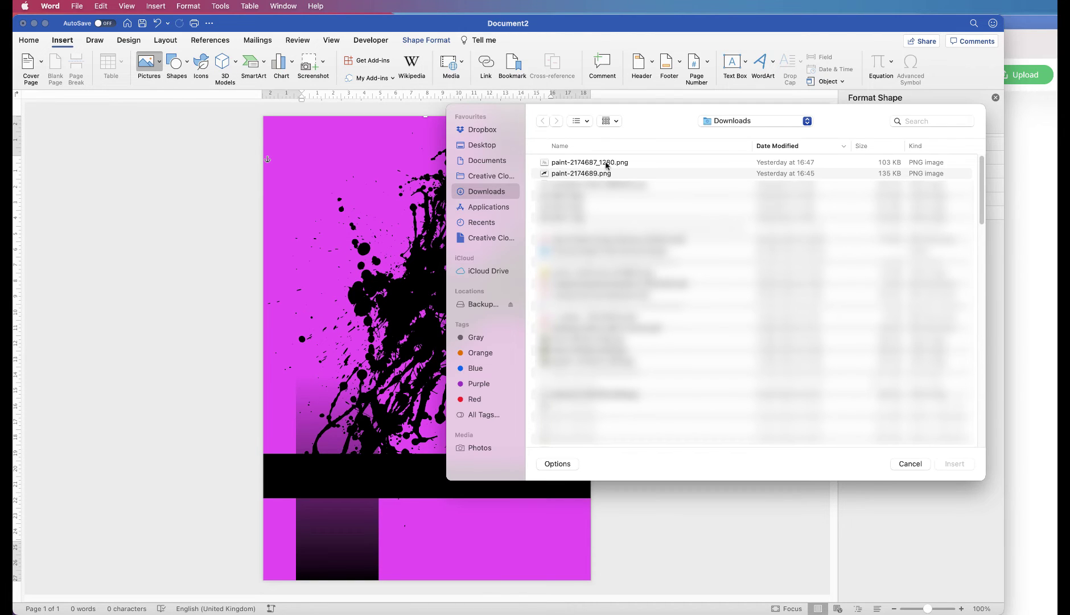
click(560, 164)
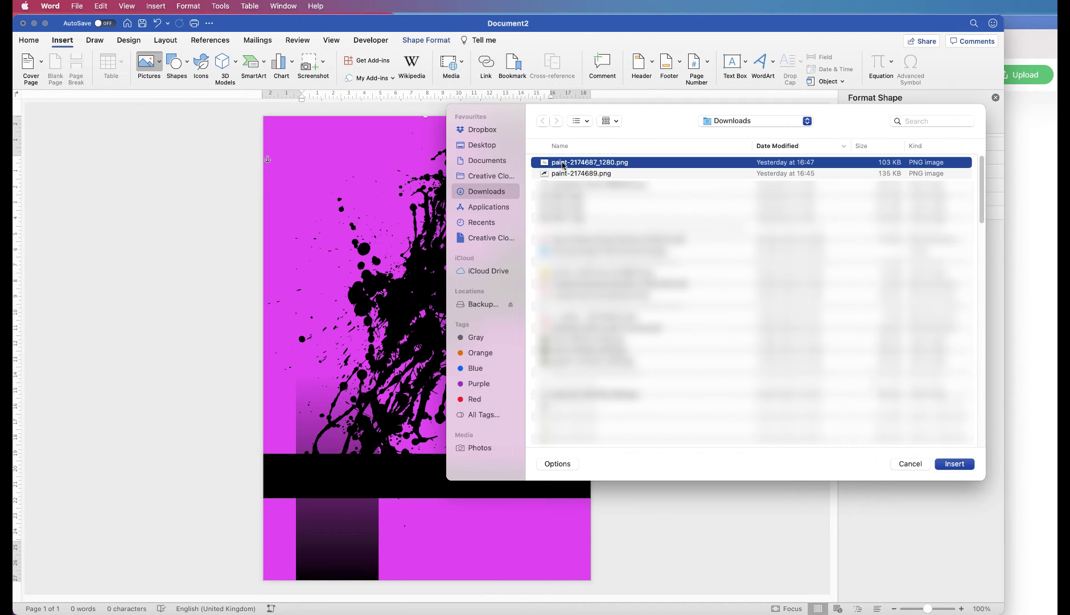
click(955, 465)
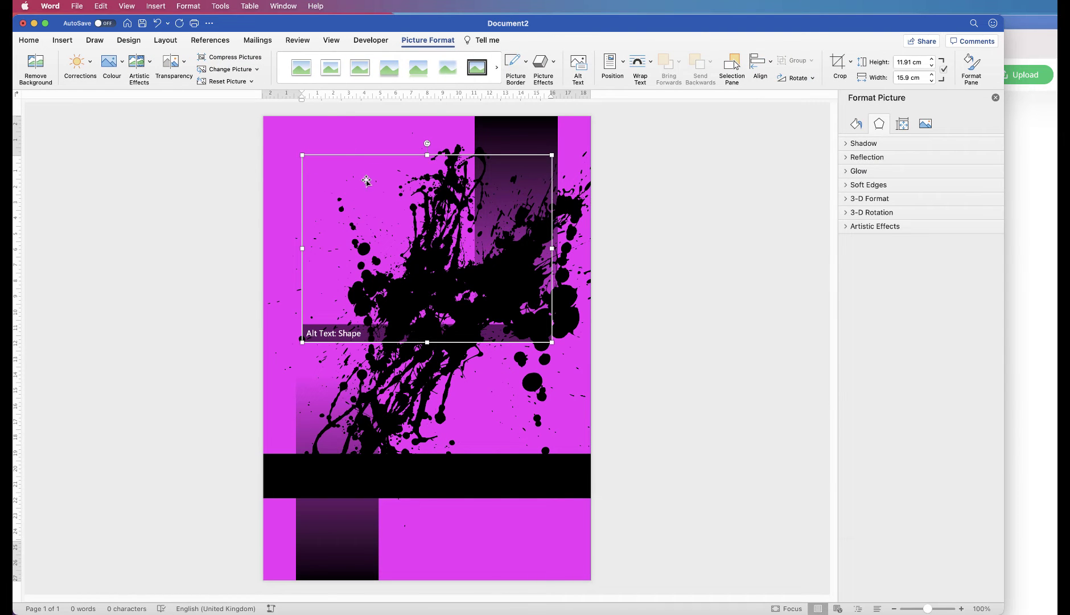
Step: Send the full-page magenta background rectangle to the back
right_click(340, 160)
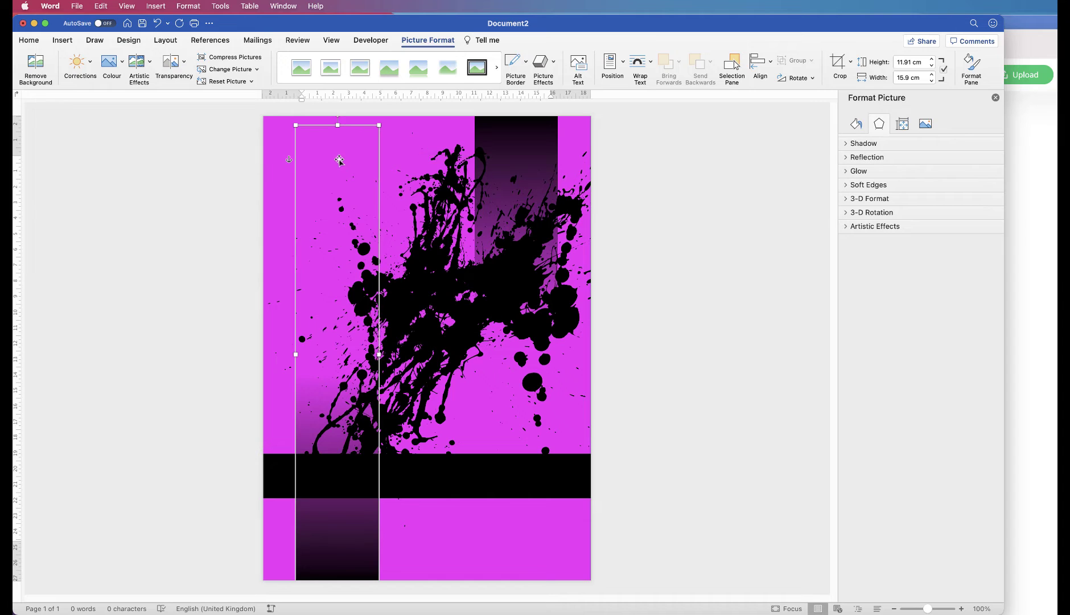
click(409, 128)
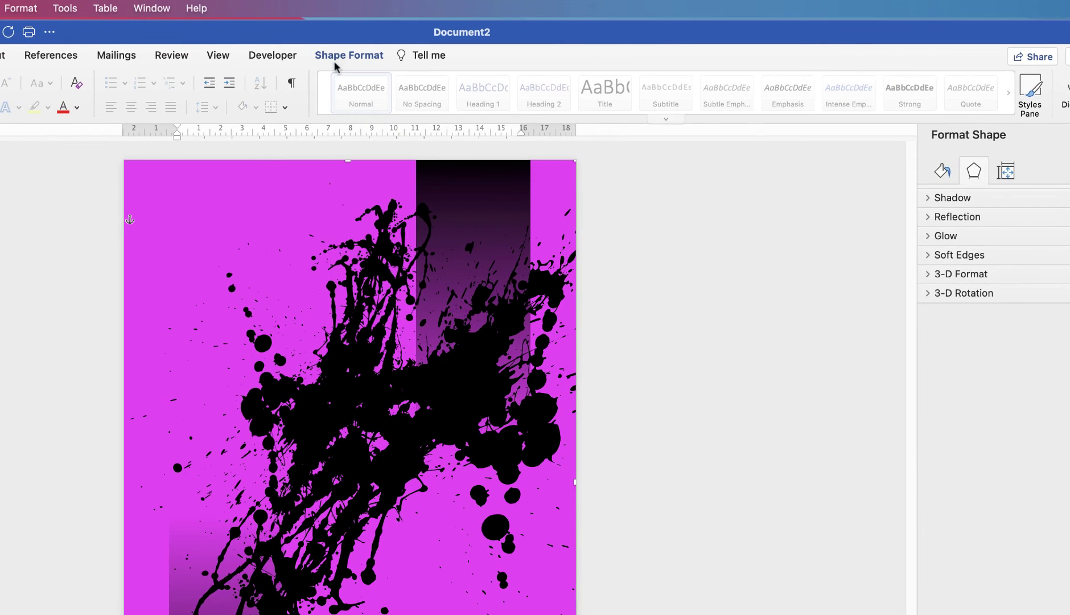
click(343, 55)
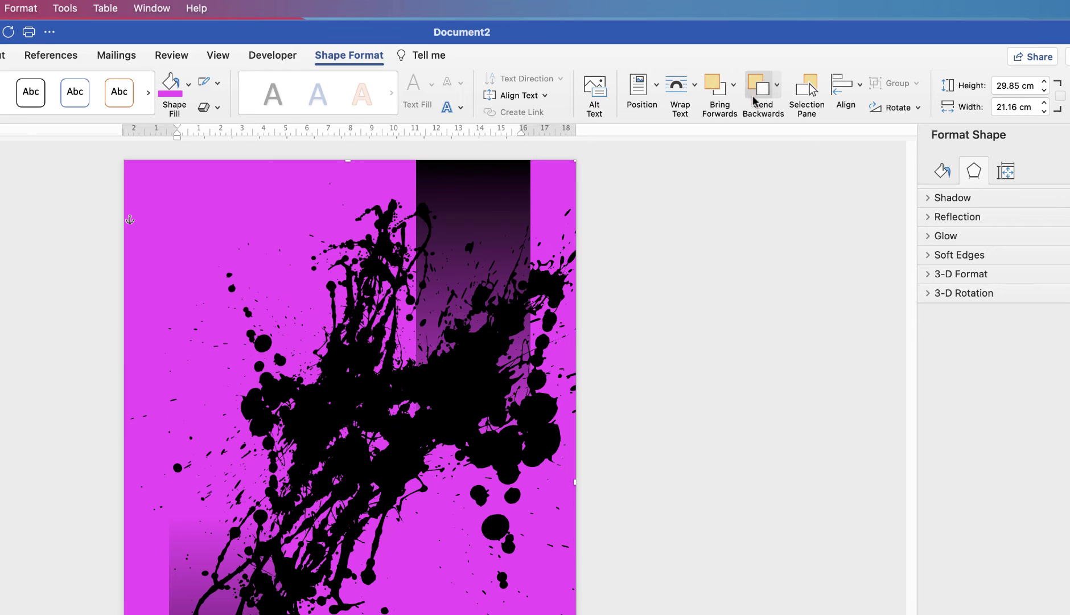
click(778, 86)
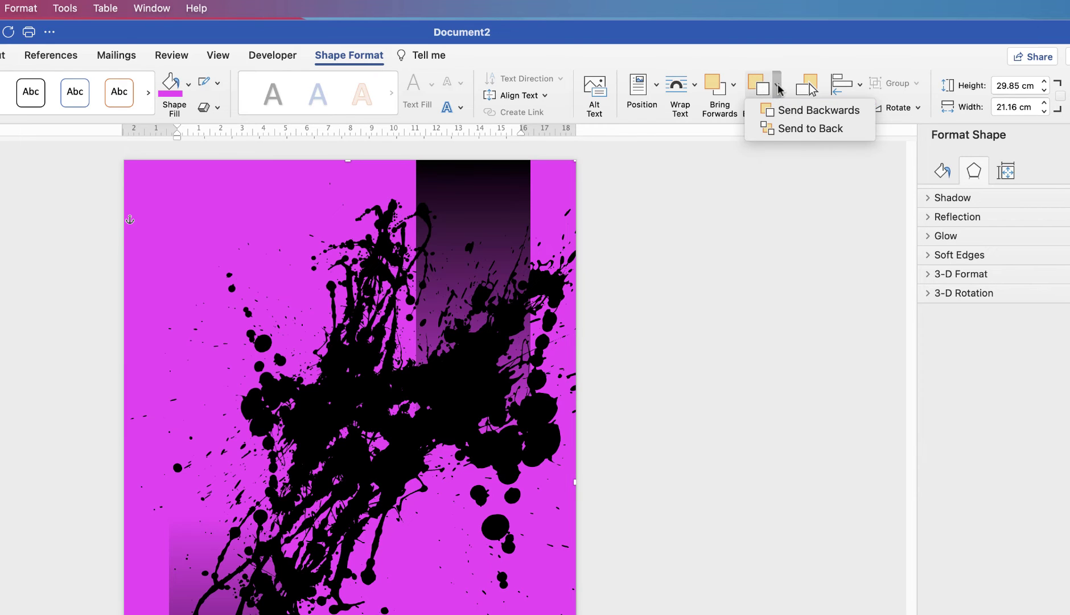
click(789, 129)
click(188, 188)
click(174, 186)
click(140, 192)
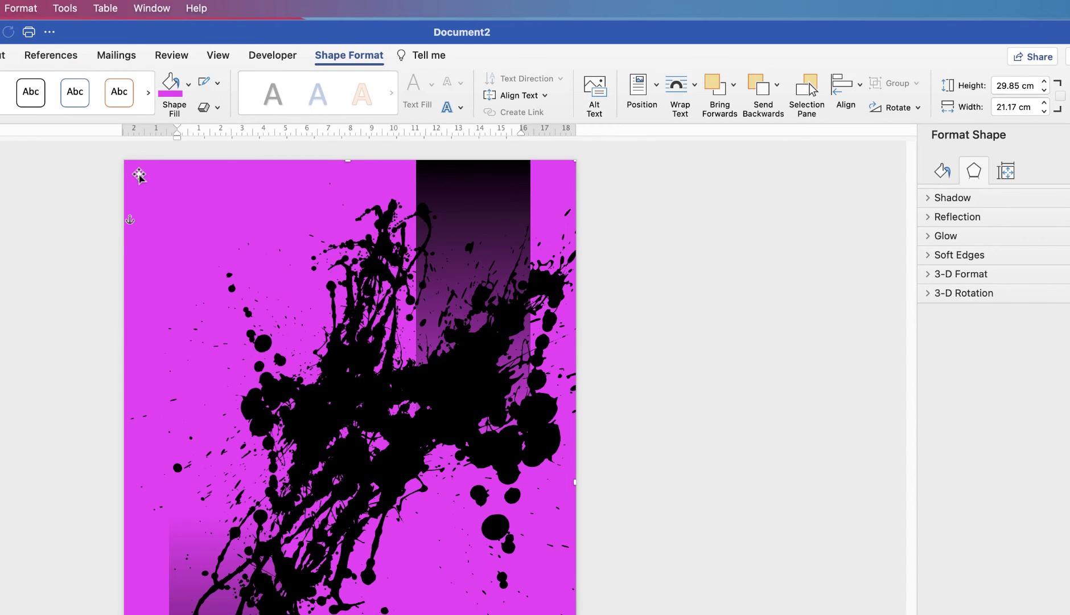
Step: Move the magenta background rectangle down to the right and shift the rotated splatter copy down toward the black band
drag(138, 177, 384, 371)
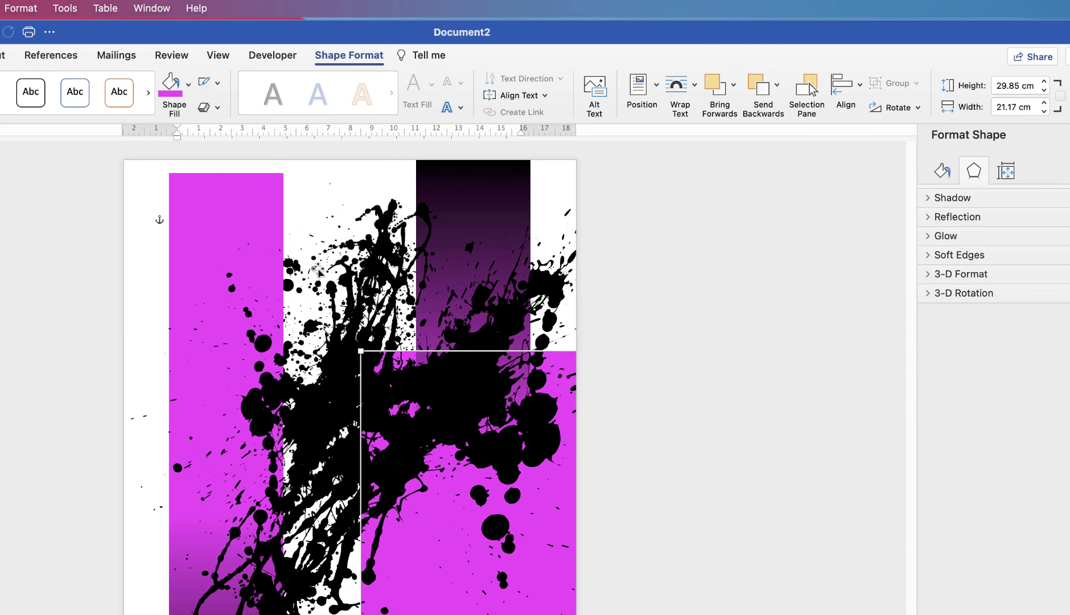
click(292, 320)
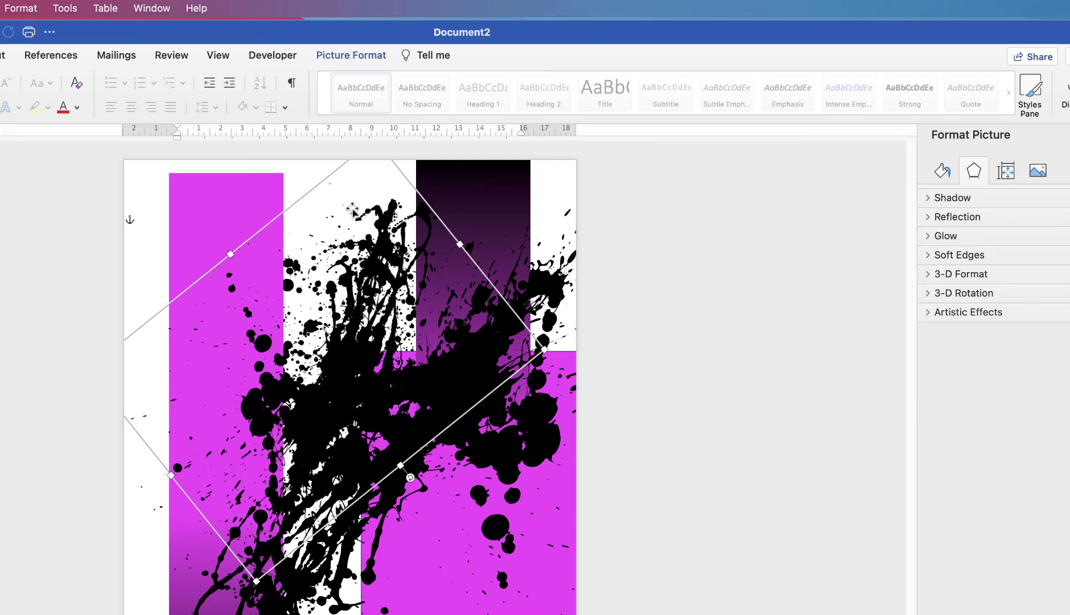
drag(334, 342, 304, 595)
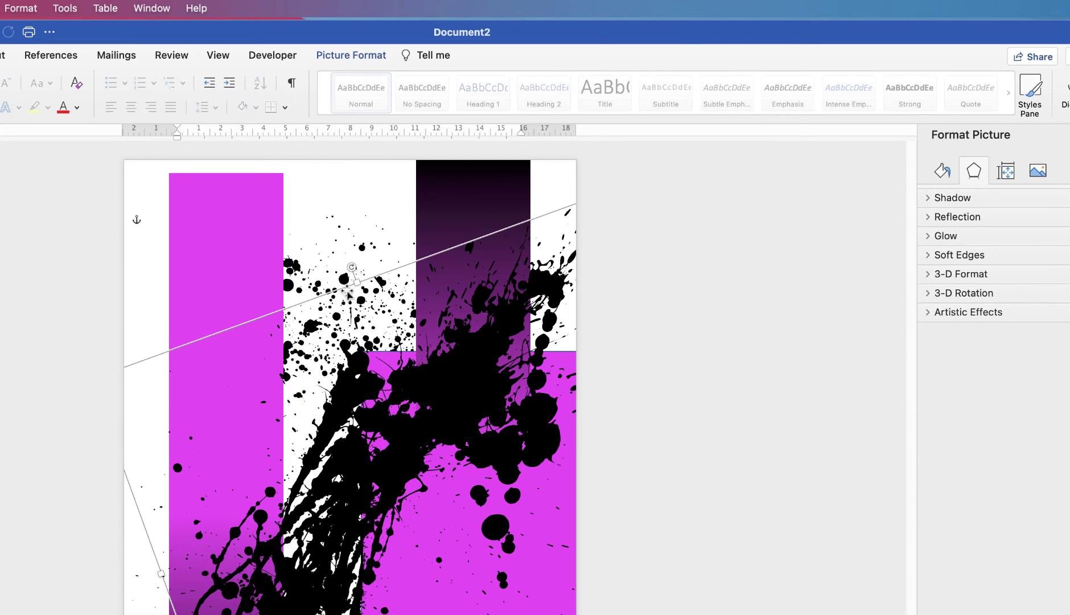
Step: Set the newly inserted speckle picture's wrapping to In Front of Text and move it to the page's upper-left corner
click(315, 279)
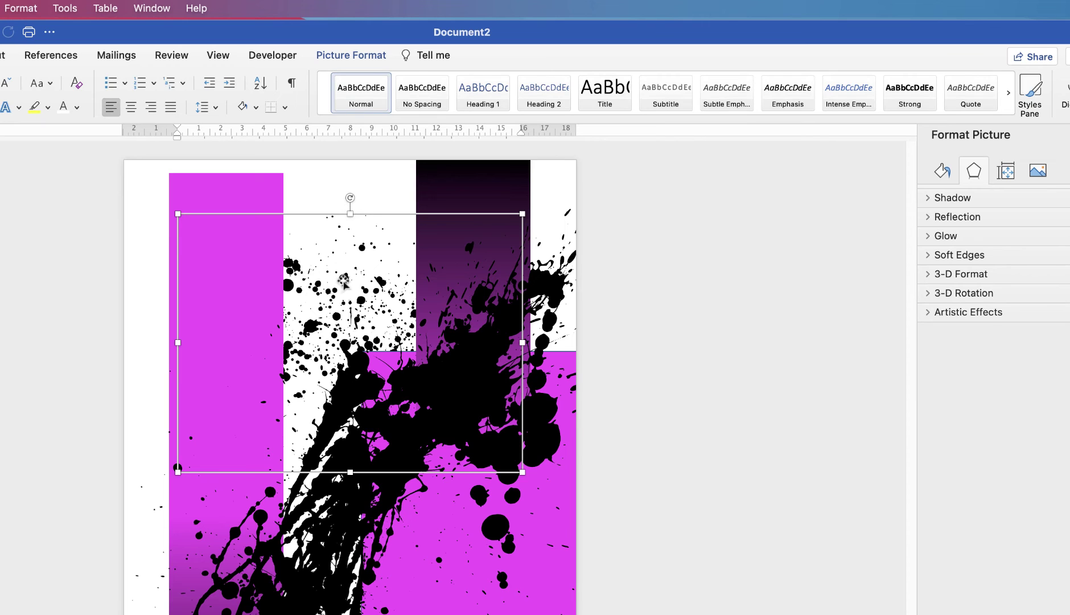
drag(342, 282, 337, 252)
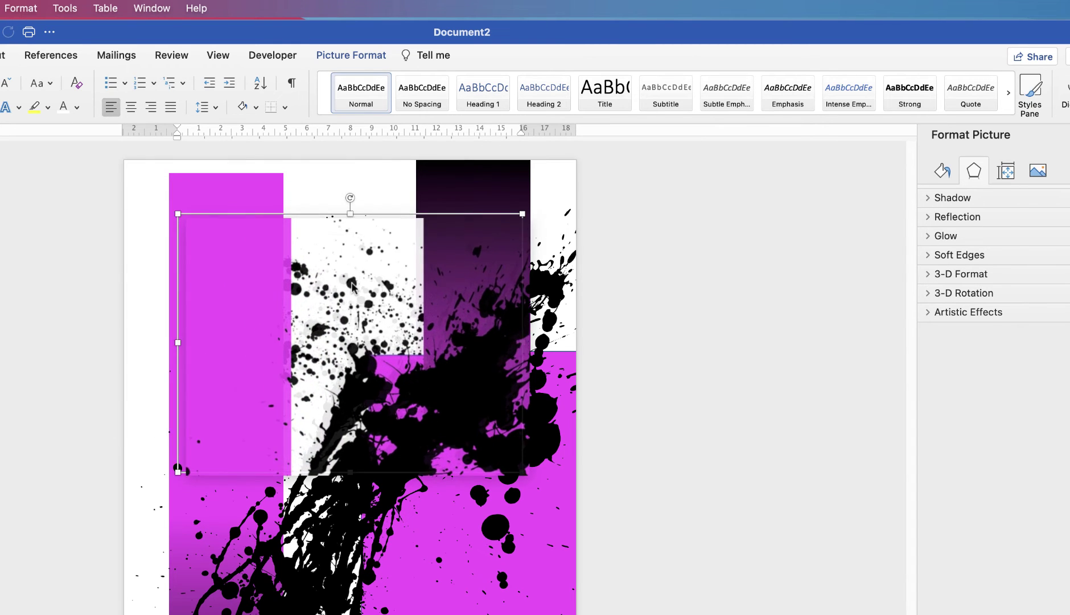
right_click(339, 240)
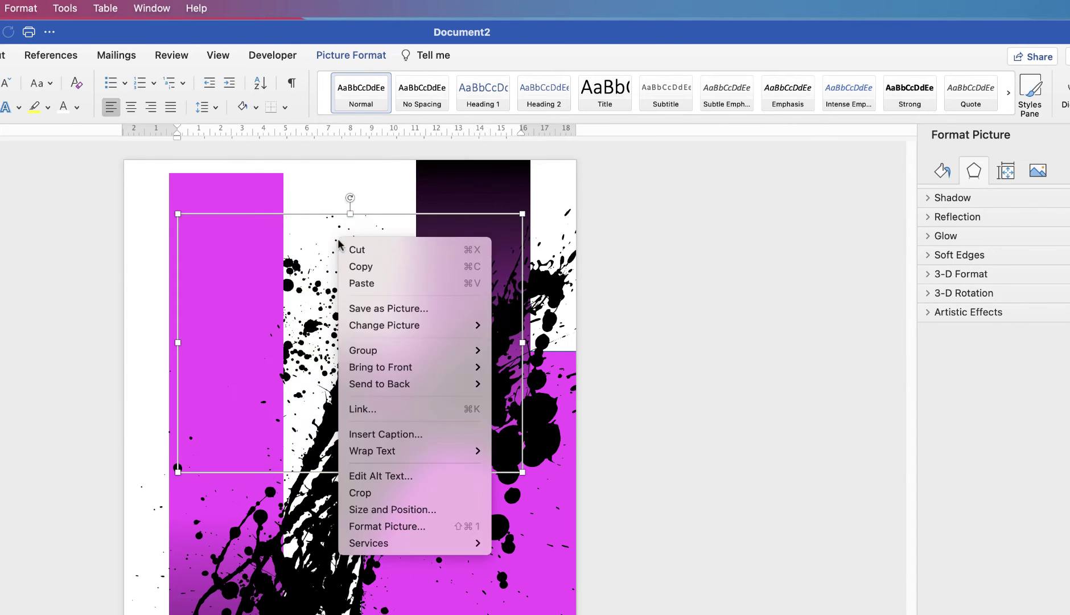
mouse_move(365, 456)
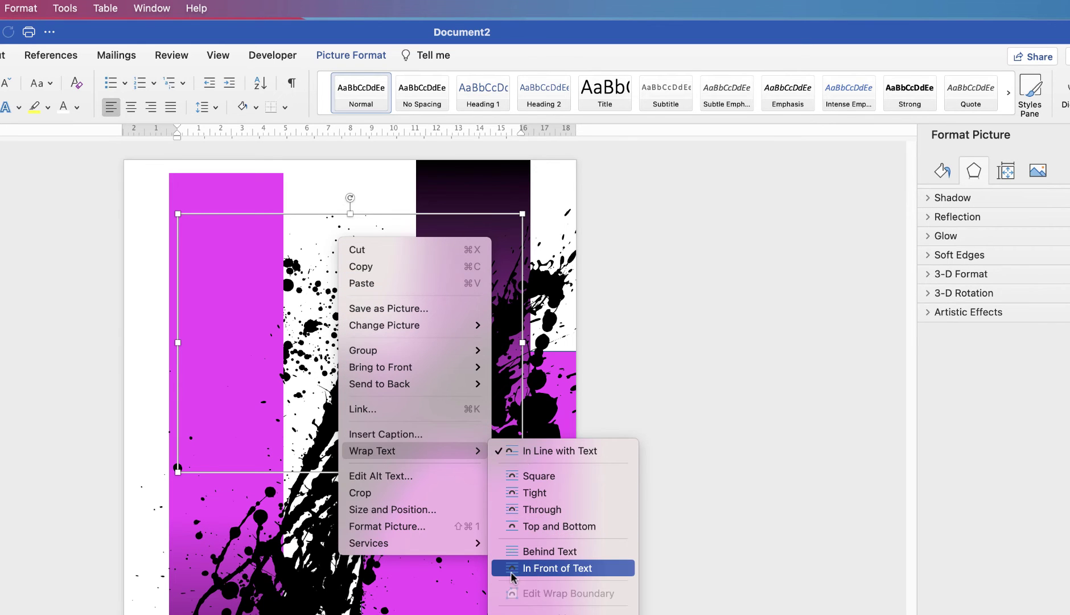
click(529, 564)
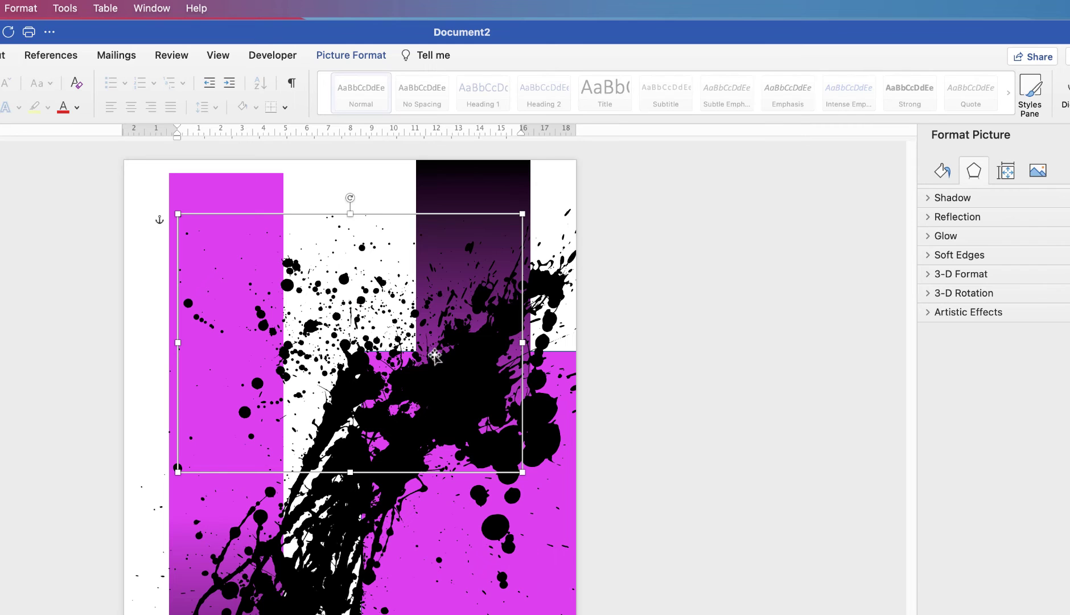
drag(344, 278, 164, 197)
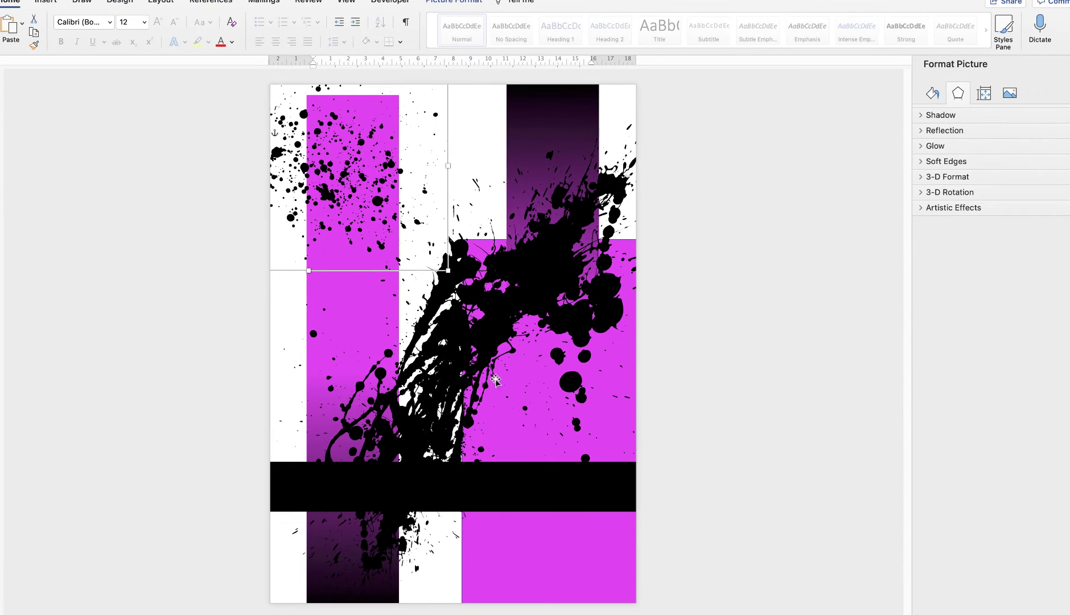
Step: Move the magenta background rectangle back up and to the left so it covers the whole page
click(498, 562)
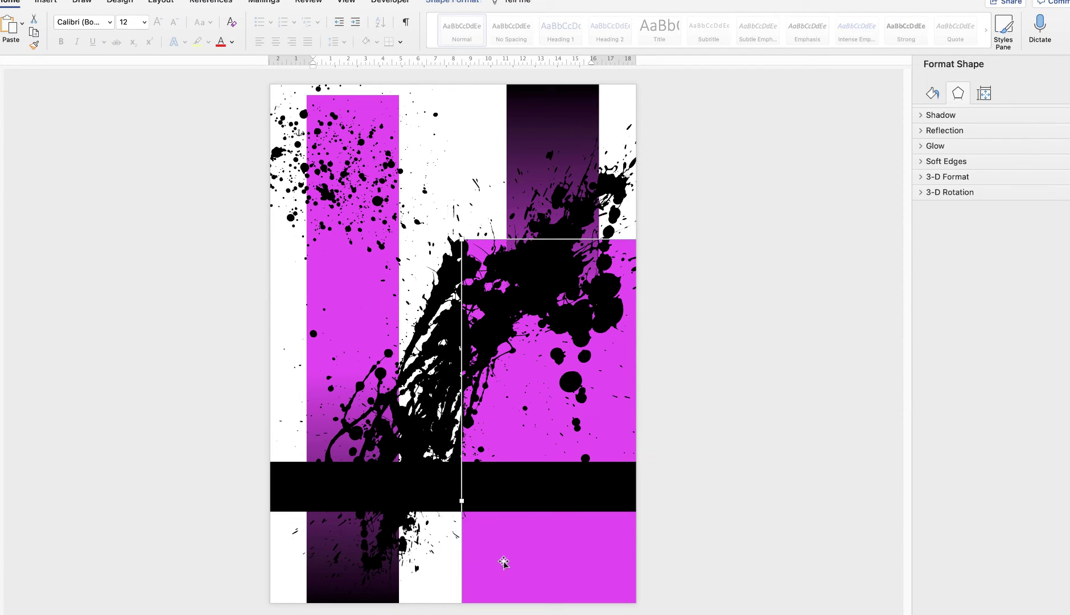
drag(481, 549, 290, 399)
Step: Move the speckle picture down and to the right, rotate it counterclockwise, and enlarge it across the upper-left area of the page
drag(329, 167, 402, 245)
drag(406, 125, 338, 148)
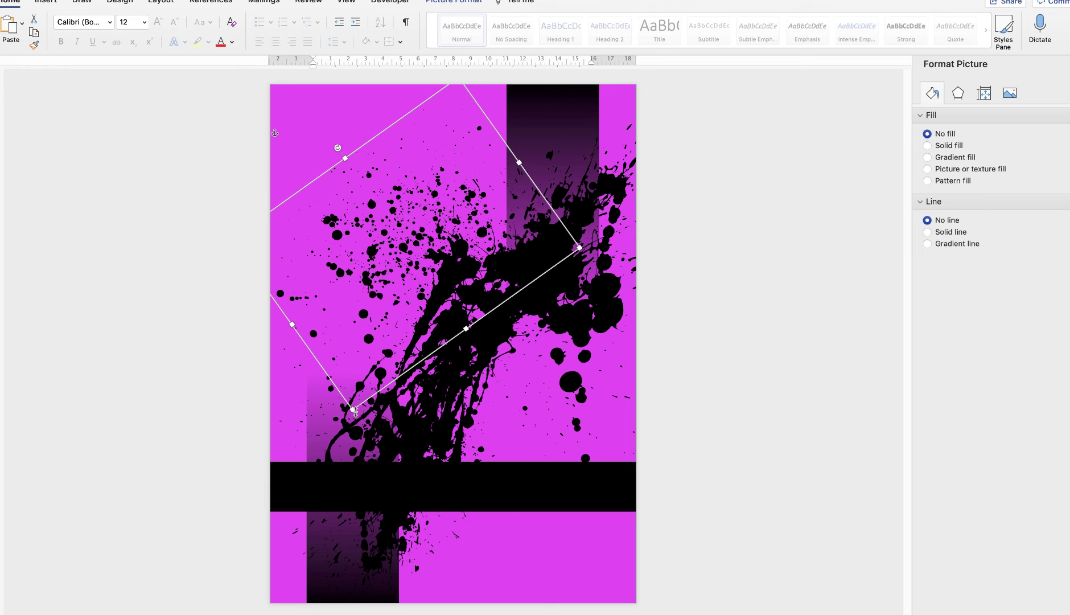
drag(349, 409, 373, 210)
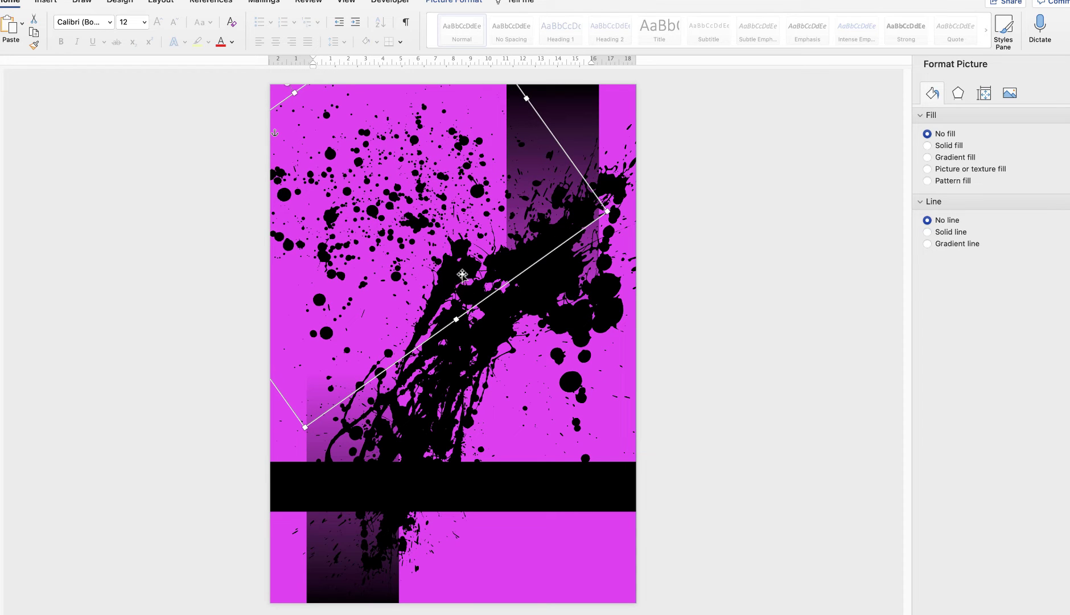
Step: Move the rotated splatter copy up toward the page's top, and shift the other splatter picture slightly down and to the right
click(443, 348)
drag(445, 326, 460, 152)
click(559, 318)
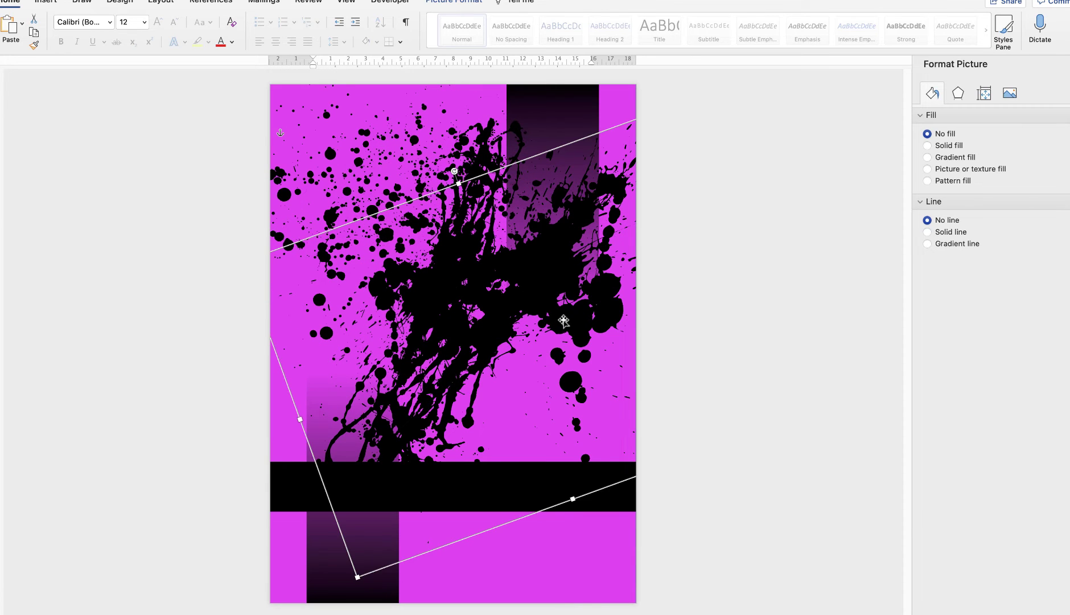
drag(565, 325, 570, 353)
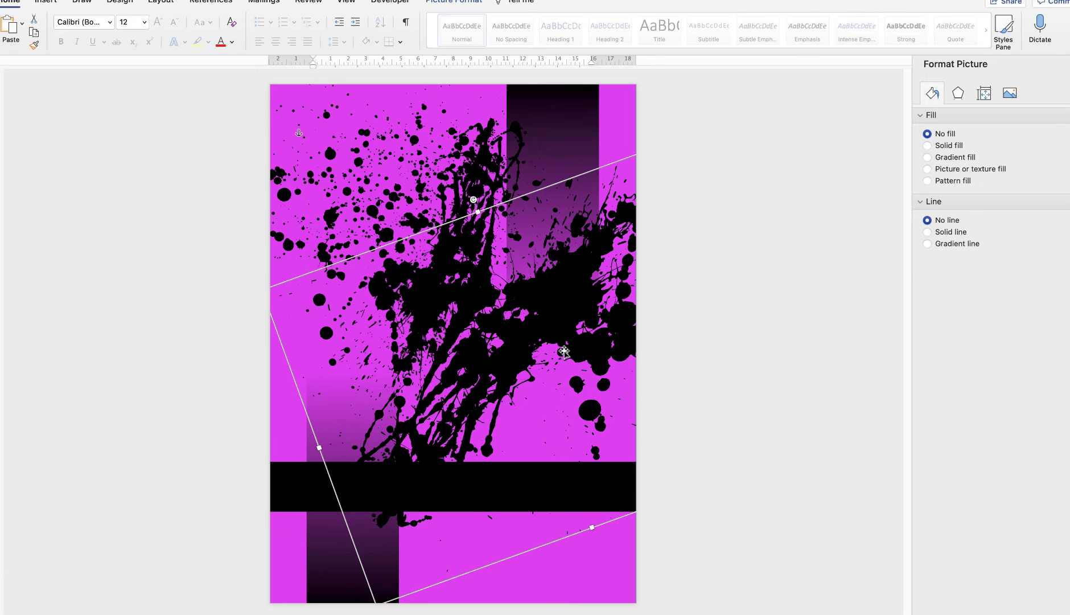
Step: Select the upper splatter copy among the overlapping pictures and nudge it slightly right and down
click(466, 281)
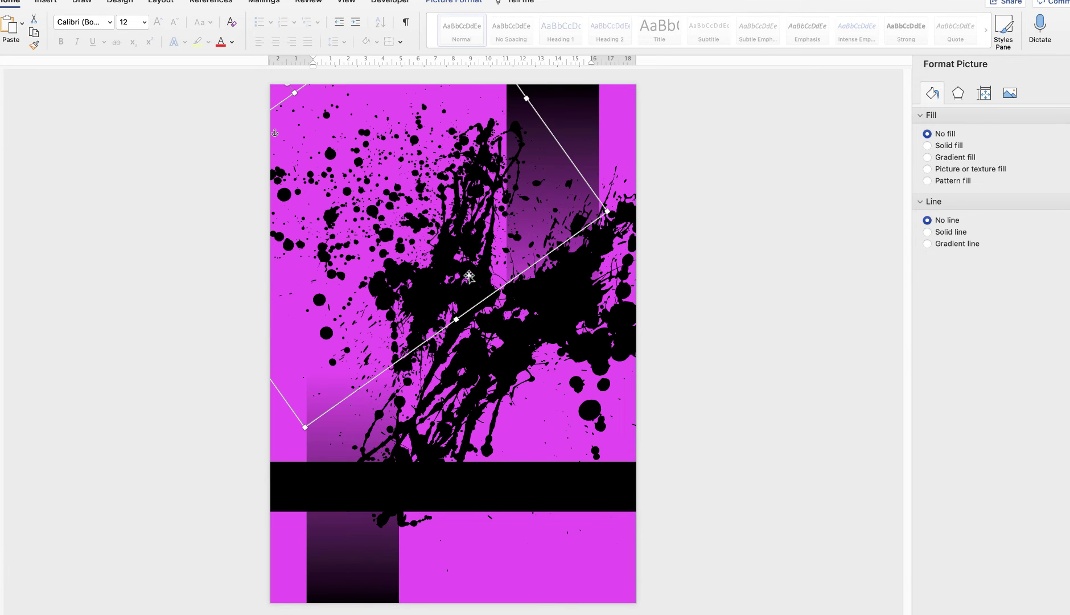
click(484, 309)
mouse_move(481, 292)
mouse_down()
mouse_move(489, 300)
mouse_move(482, 293)
mouse_up()
click(473, 313)
drag(453, 340, 468, 344)
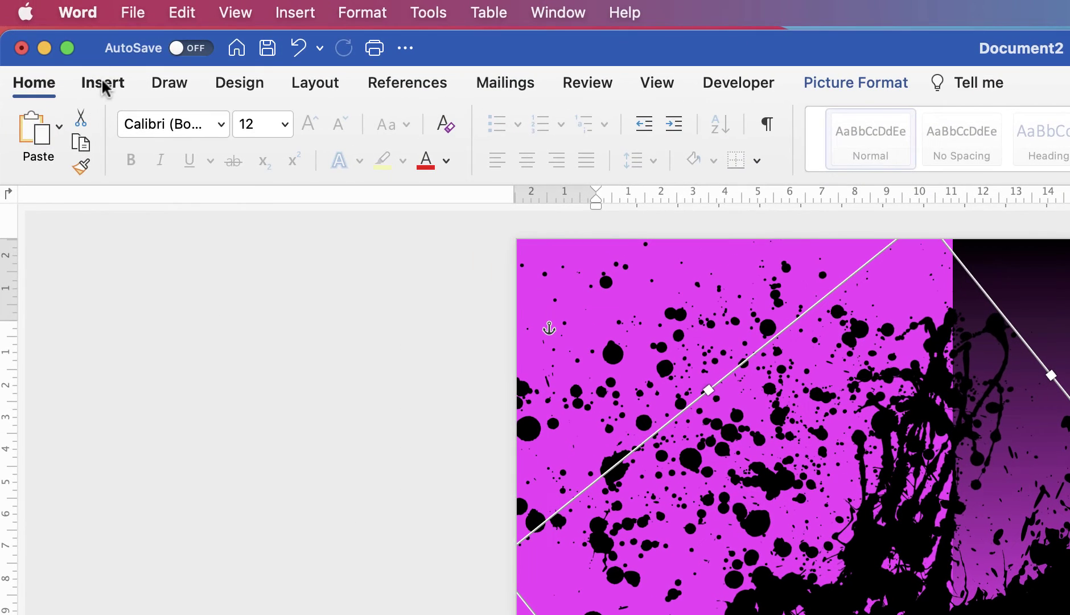
Step: Draw a horizontal text box across the left and middle part of the black band
click(102, 84)
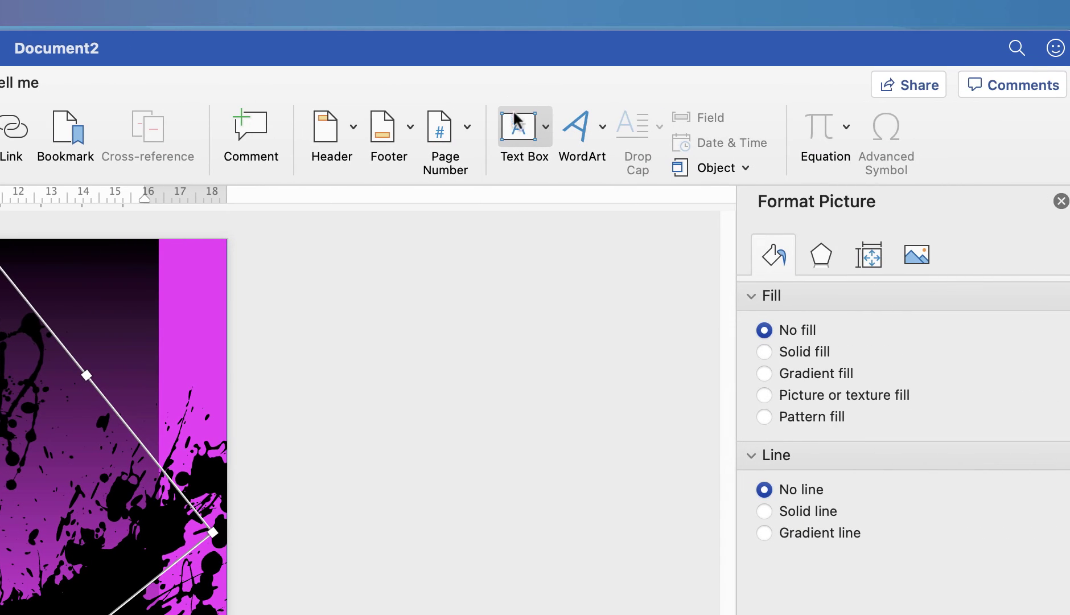
click(547, 127)
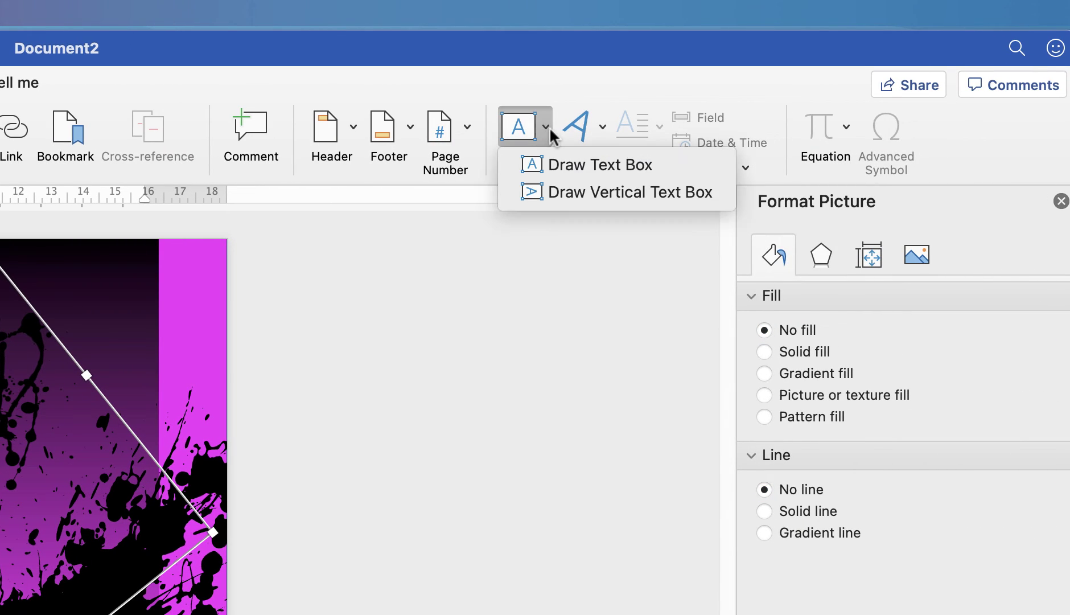
click(572, 162)
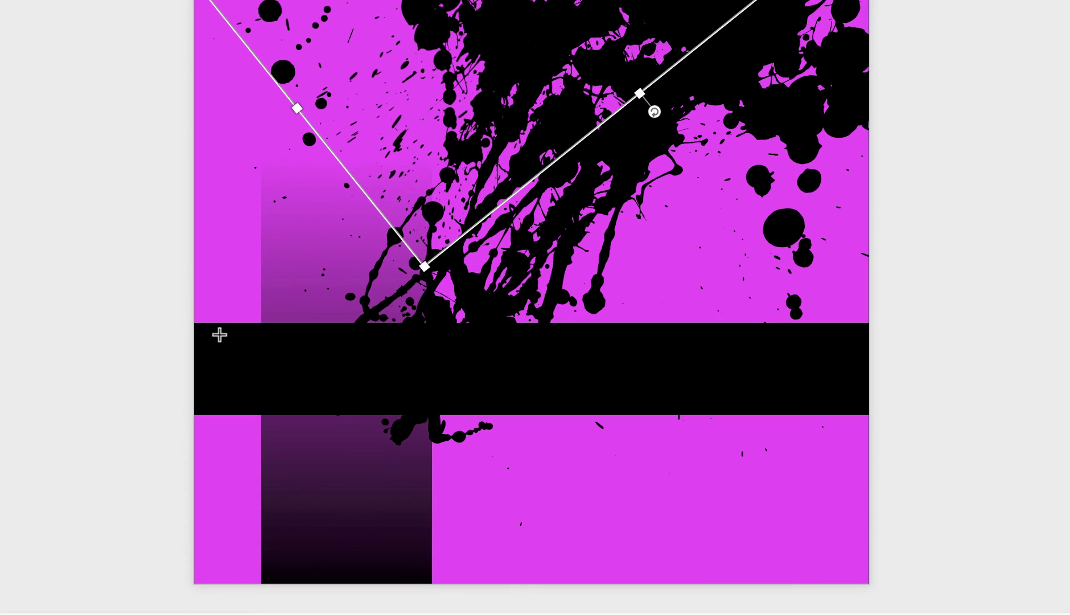
mouse_move(216, 328)
mouse_down()
mouse_move(252, 391)
mouse_move(651, 406)
mouse_up()
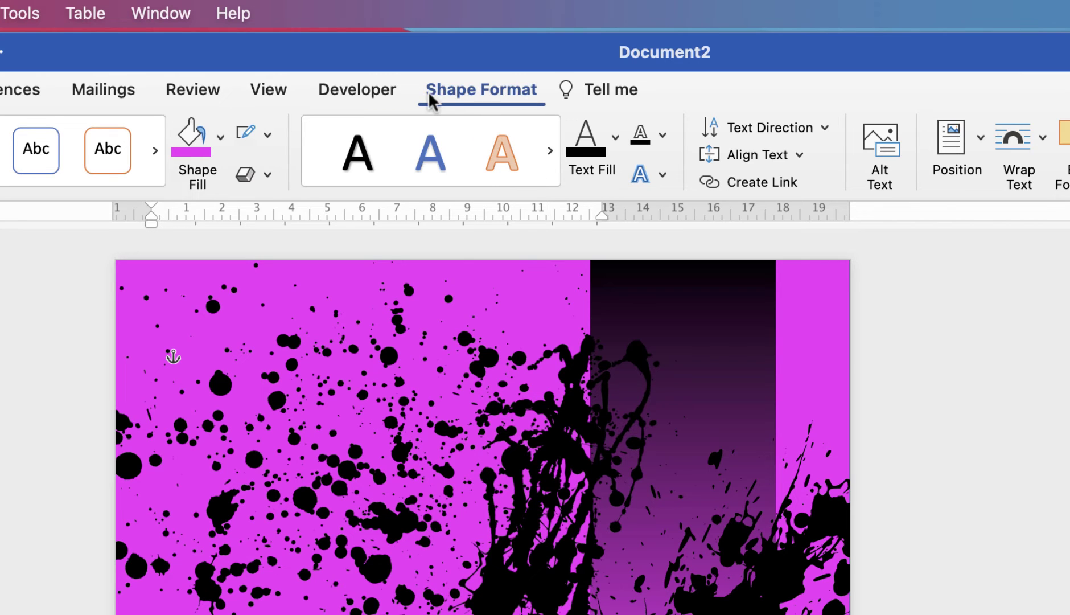
Step: Give the text box no fill and no outline
click(219, 136)
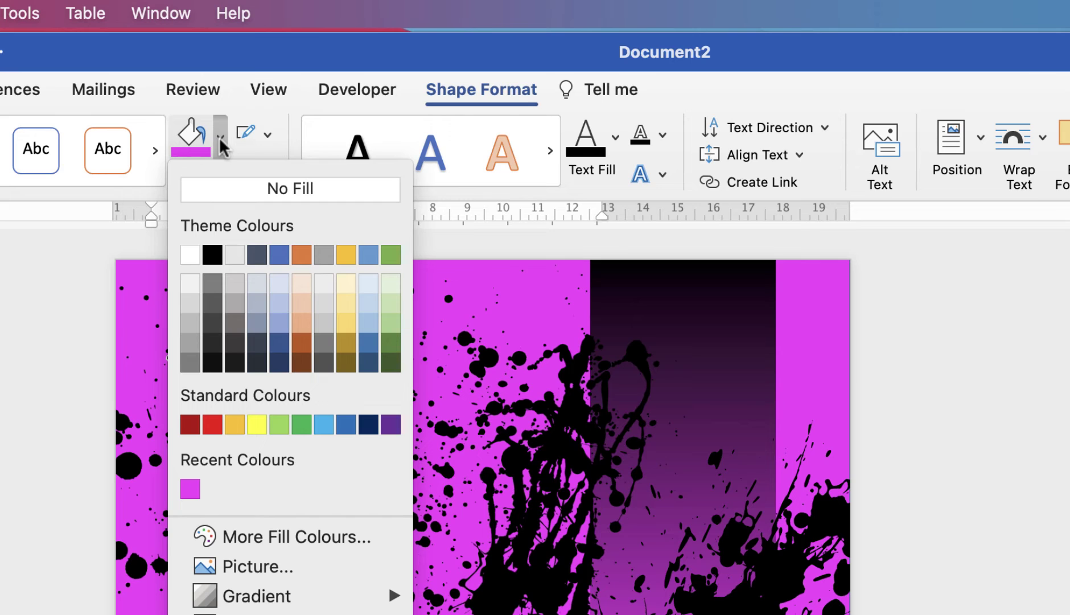
click(219, 187)
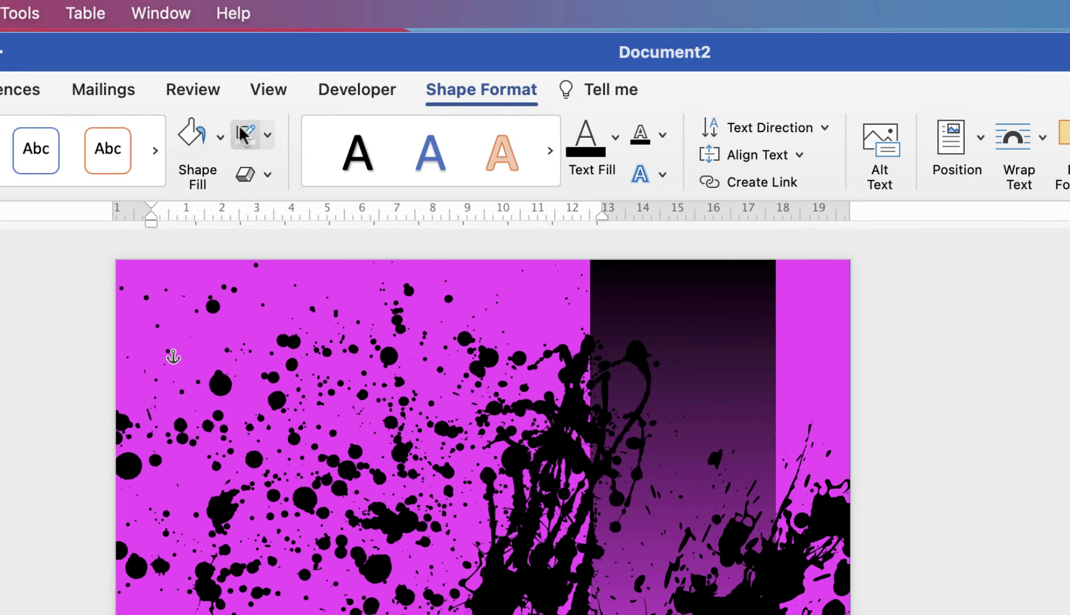
click(266, 135)
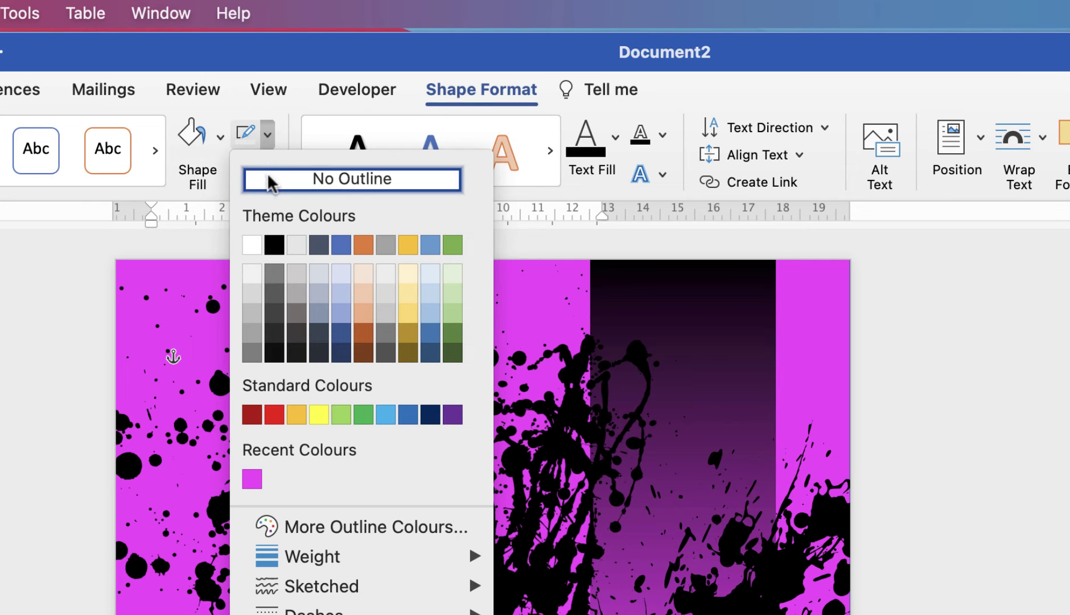
click(351, 178)
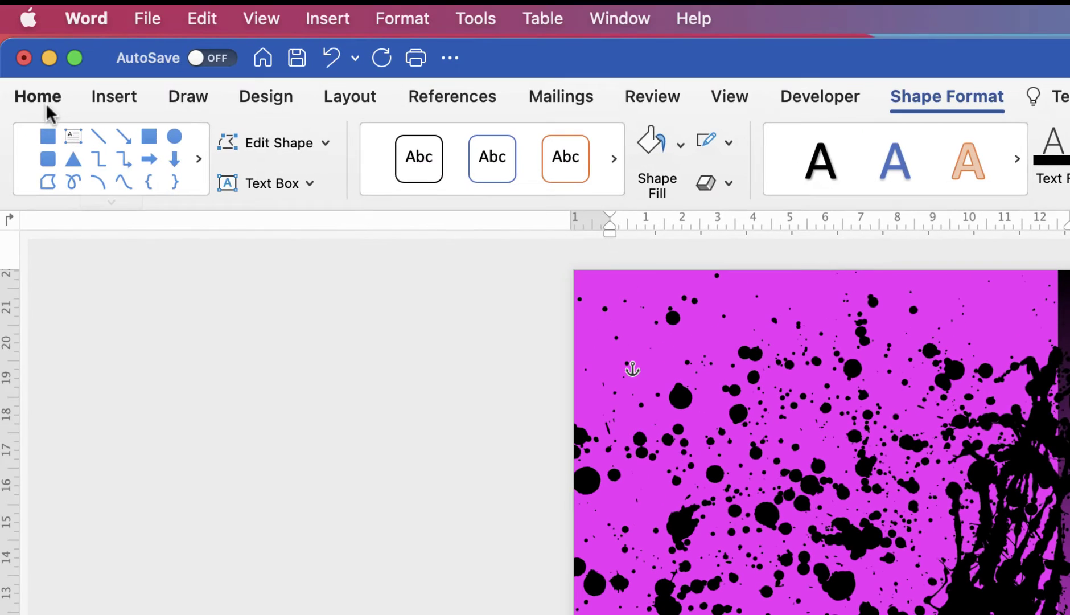
Step: Set the font colour to white and enter FESTIVAL in the text box on the black band
click(49, 100)
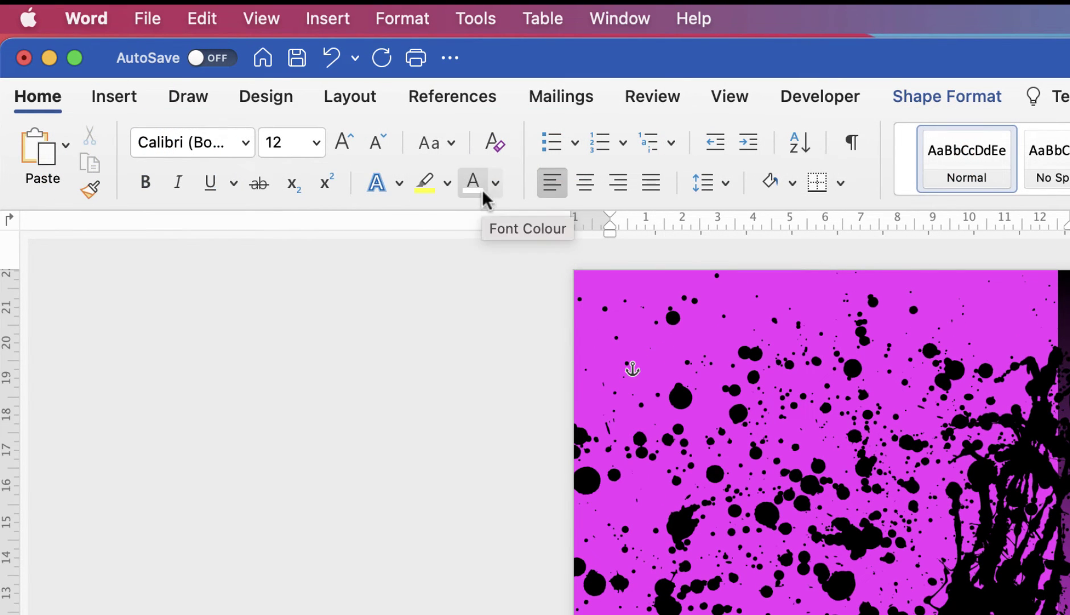
click(495, 183)
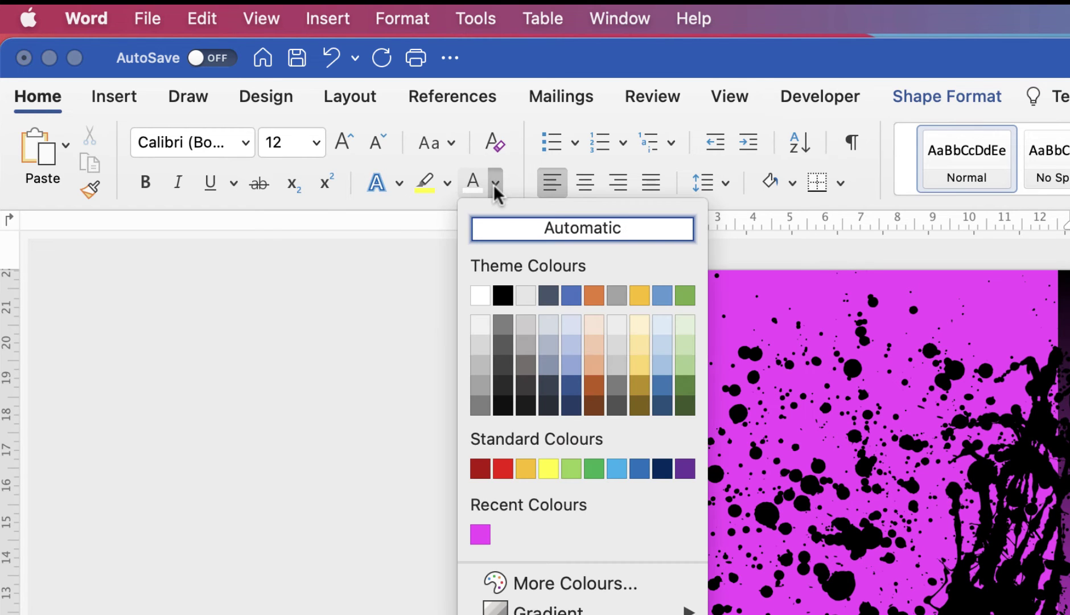
click(481, 295)
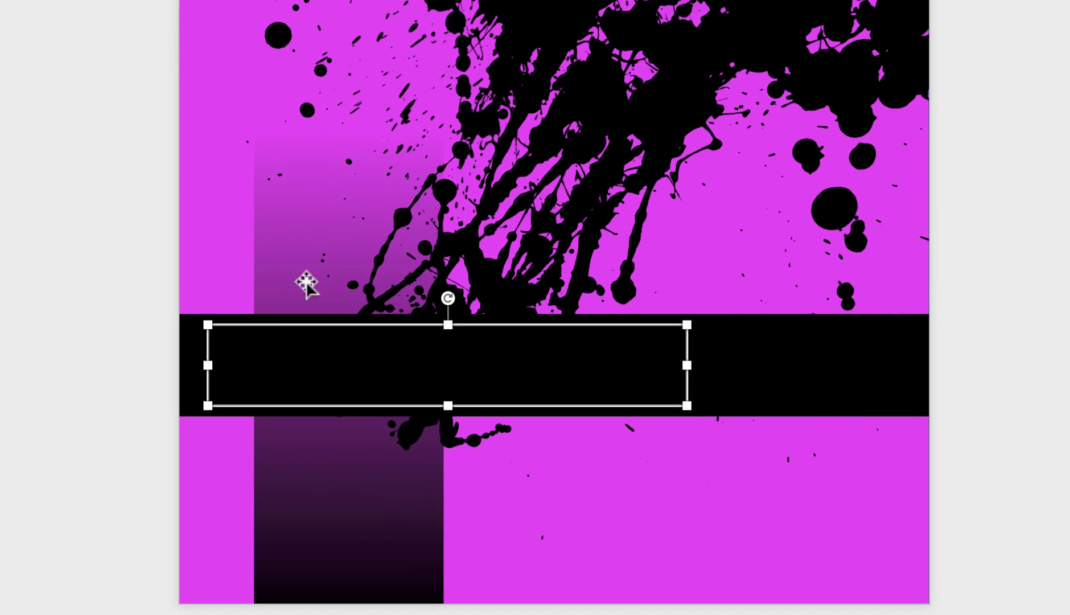
click(239, 370)
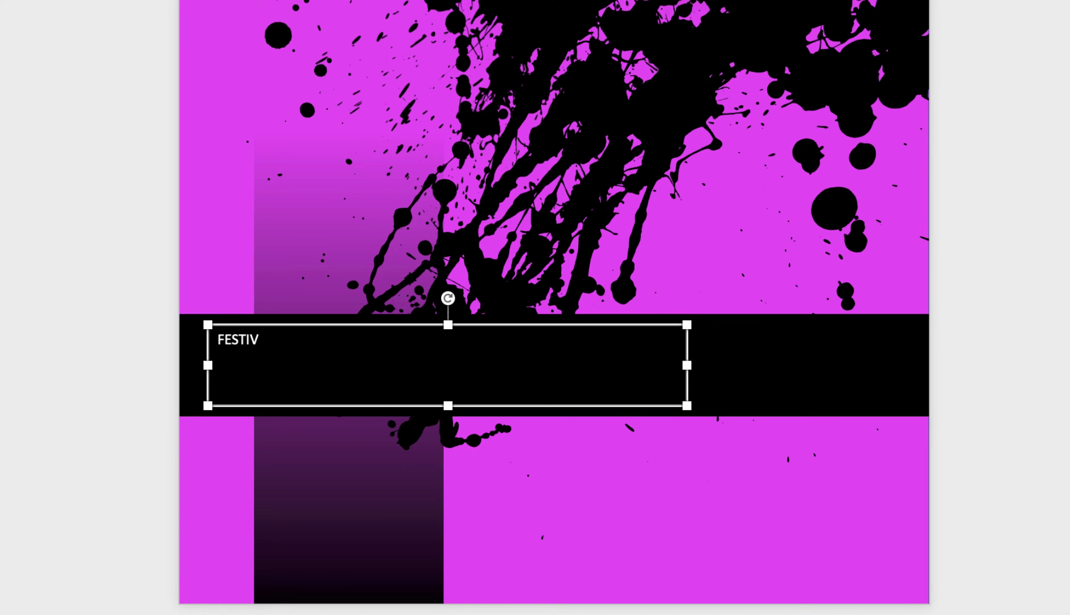
Step: Change the FESTIVAL text to the Avenir font and enlarge it to 48 pt
drag(275, 340, 220, 342)
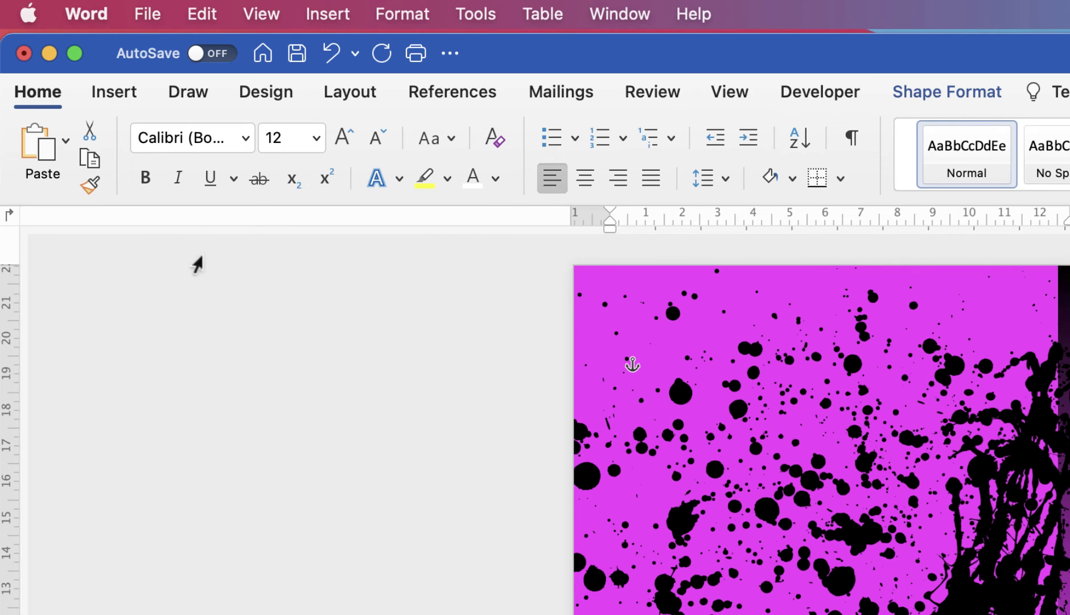
click(241, 136)
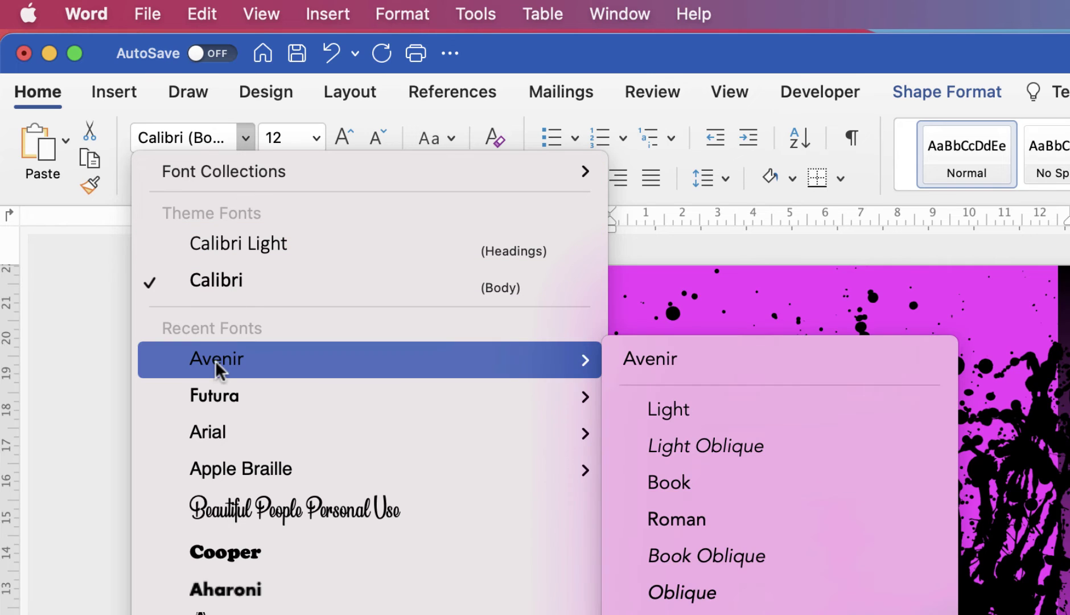
click(214, 360)
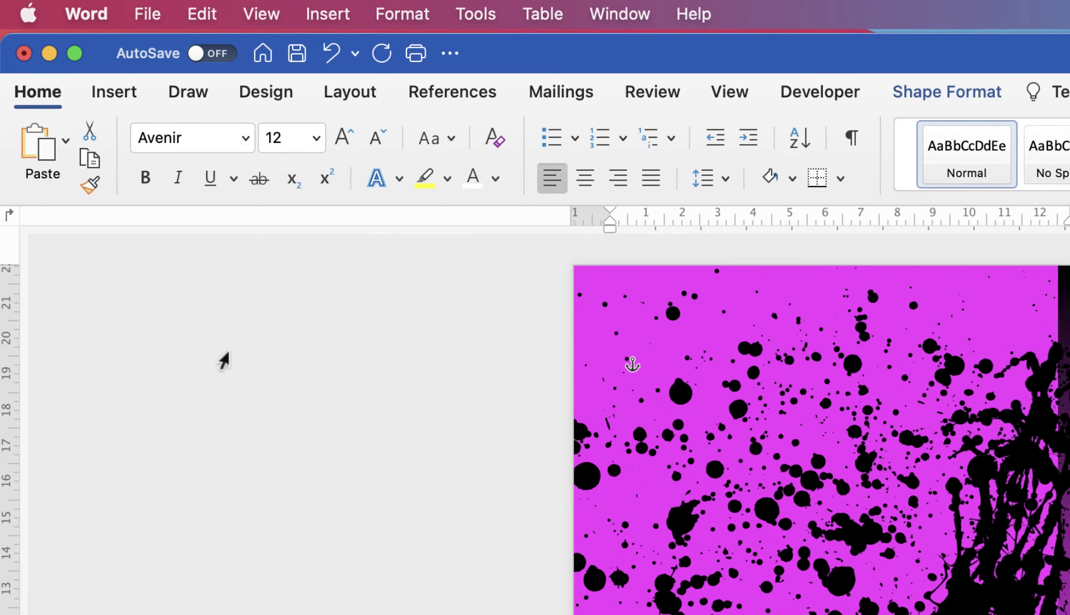
click(340, 137)
click(343, 138)
click(345, 135)
click(345, 135)
click(346, 135)
click(347, 135)
click(348, 132)
click(347, 132)
click(347, 132)
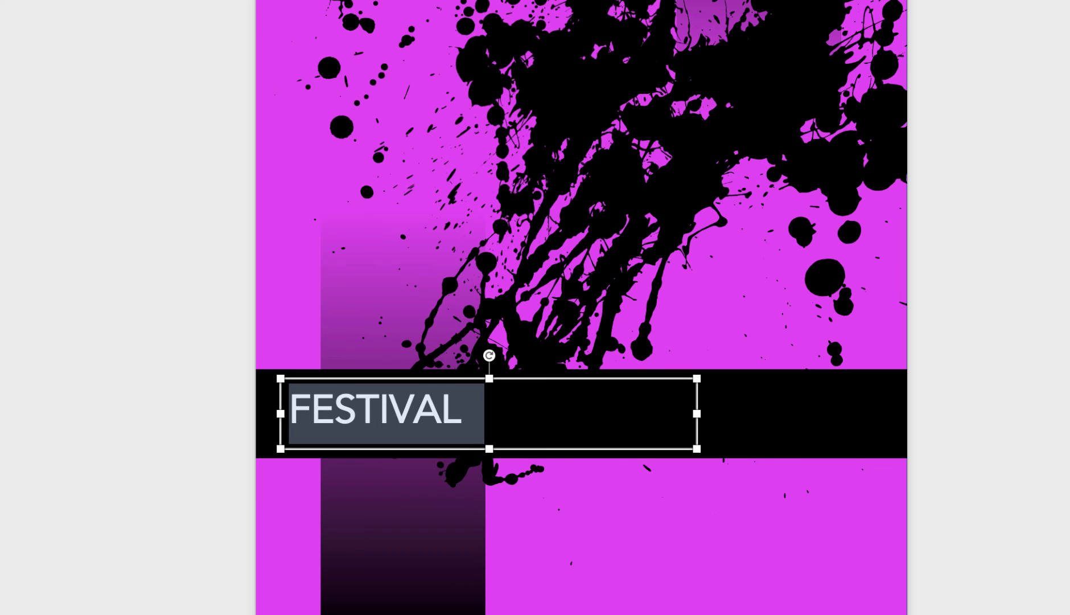
key(ctrl+shift+period)
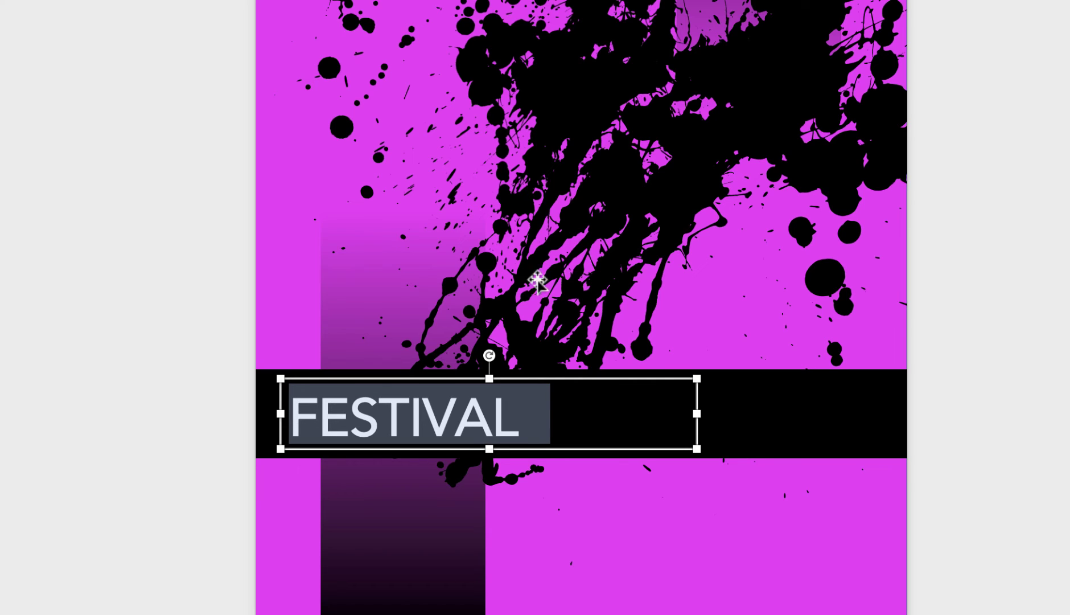
Step: Narrow the text box to fit FESTIVAL and move it so the word starts at the gradient rectangle's left edge
drag(698, 415, 554, 415)
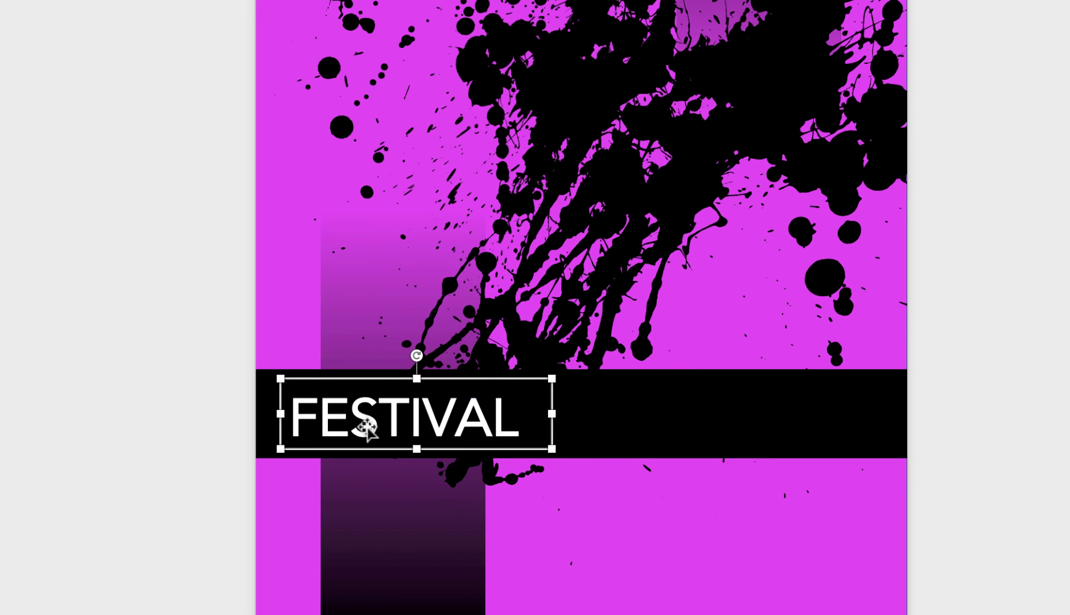
drag(368, 424, 398, 419)
click(275, 535)
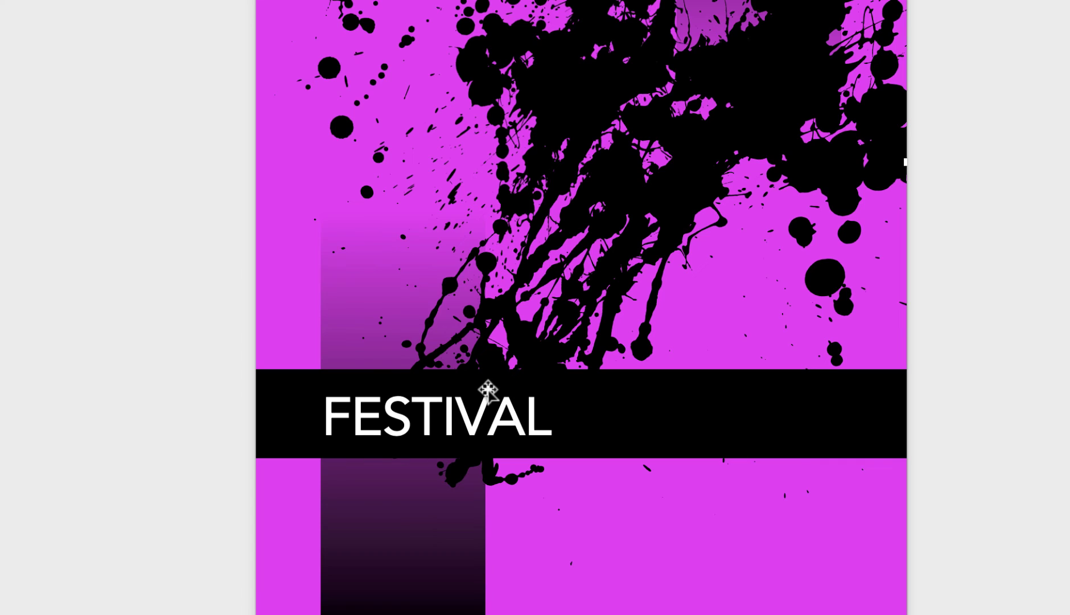
Step: Duplicate the FESTIVAL text box and place the copy just below the black band
click(408, 424)
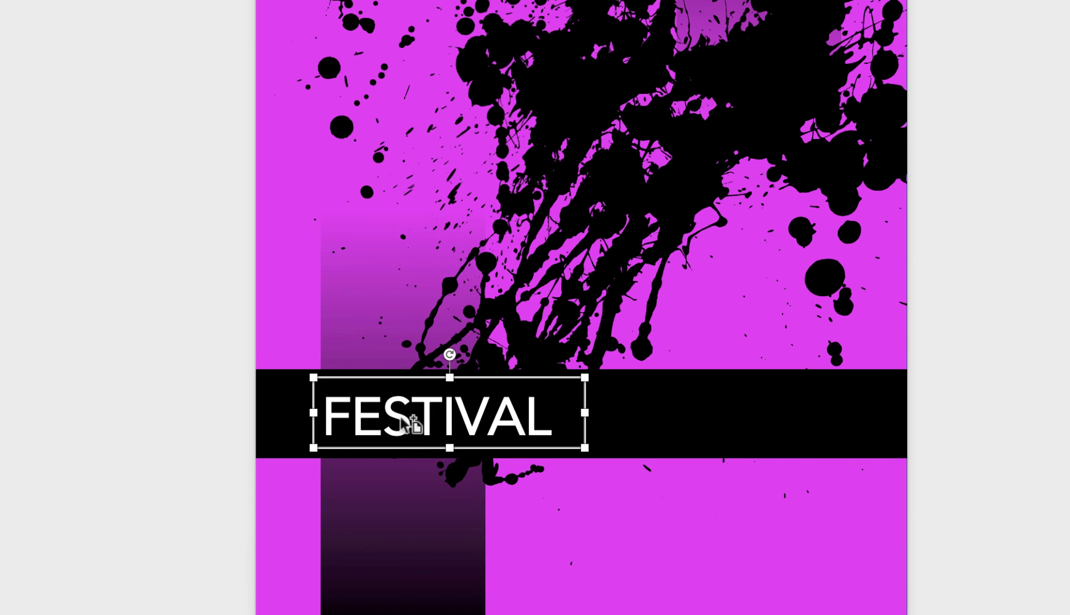
drag(407, 418, 412, 498)
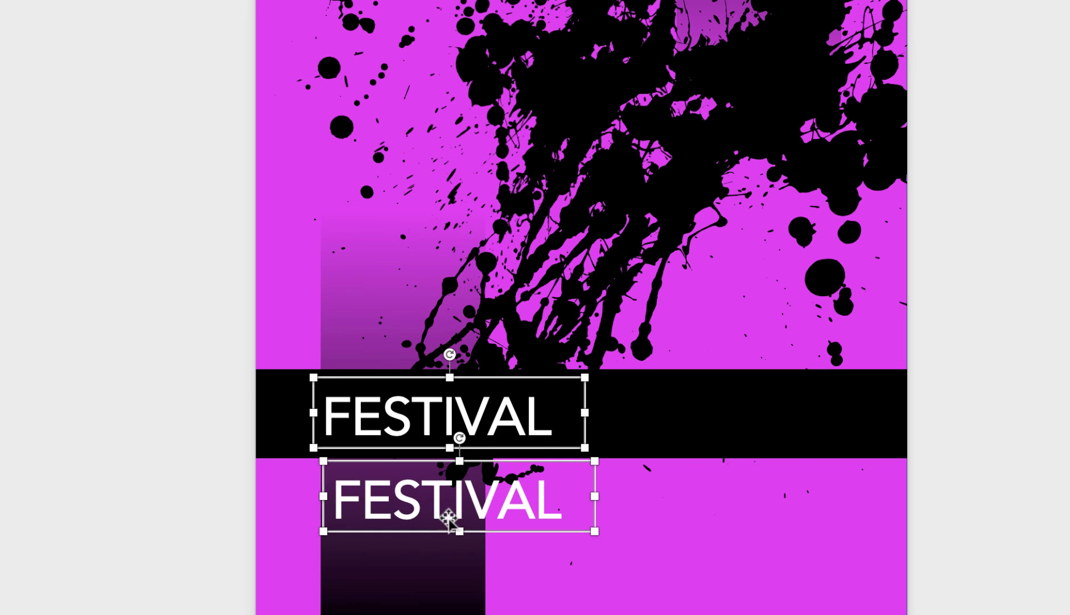
click(566, 576)
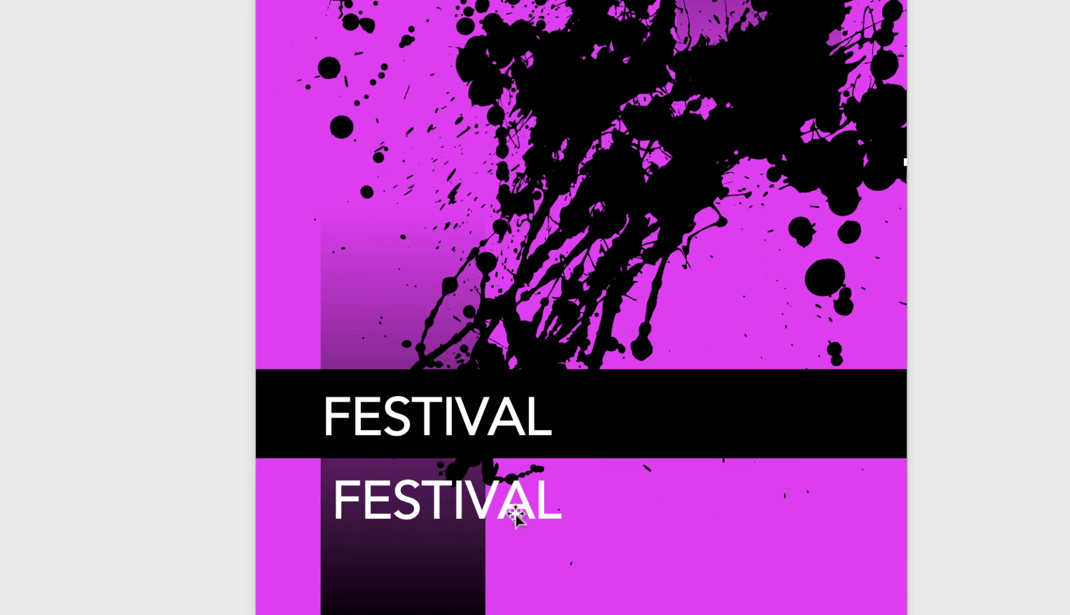
Step: Replace the text in the copied text box with 369
click(496, 501)
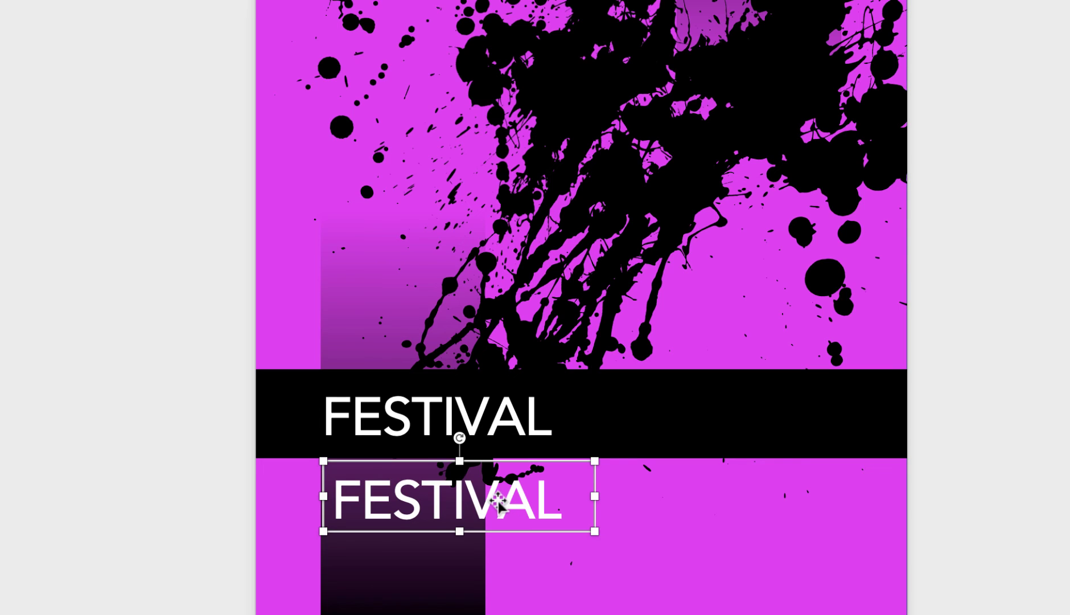
double_click(500, 507)
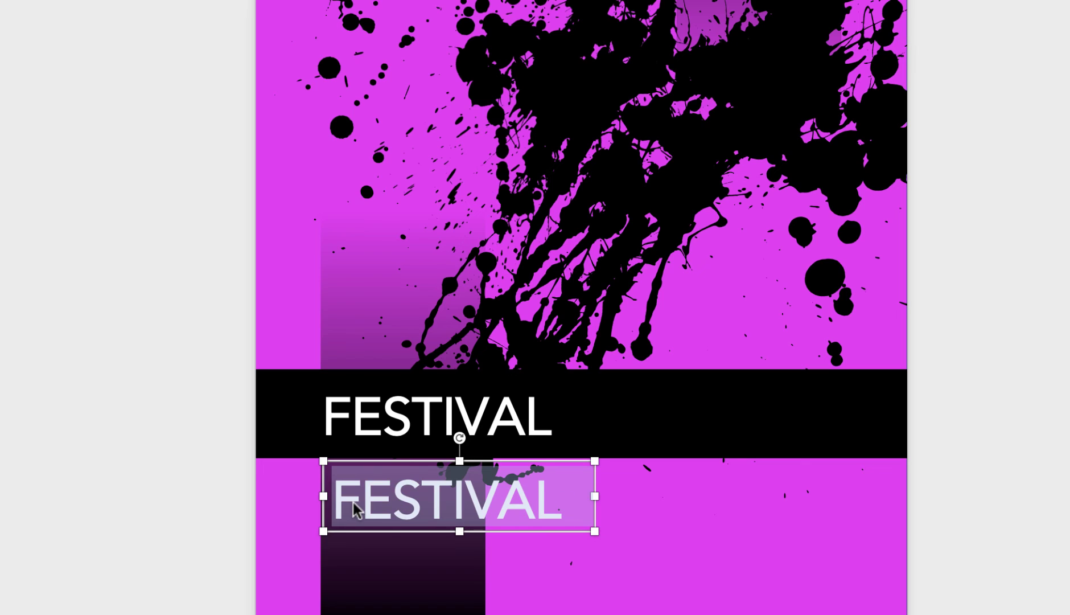
key(BackSpace)
text(3)
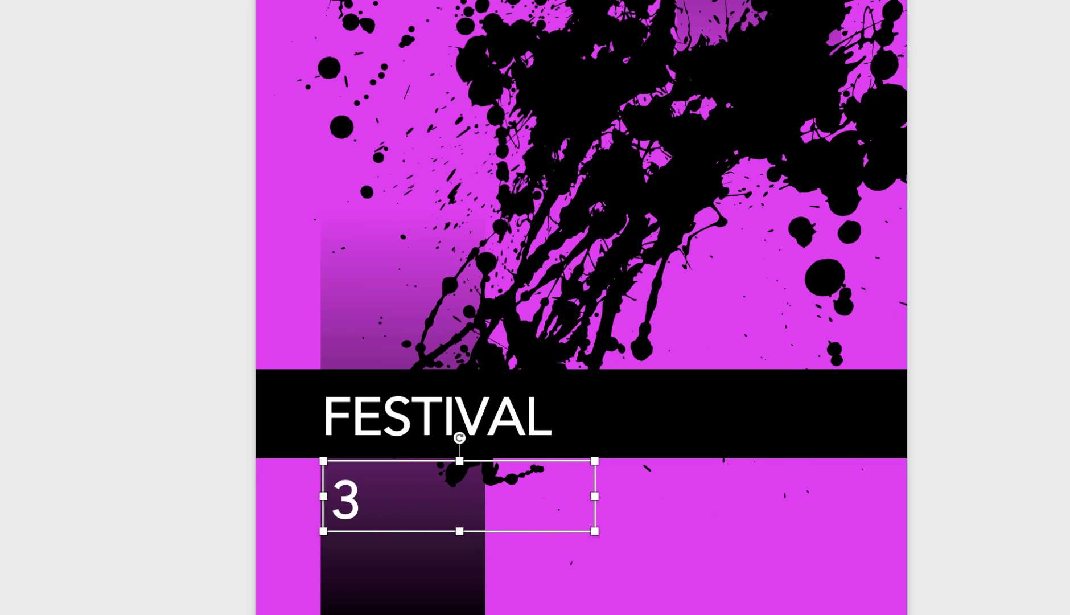
text(69)
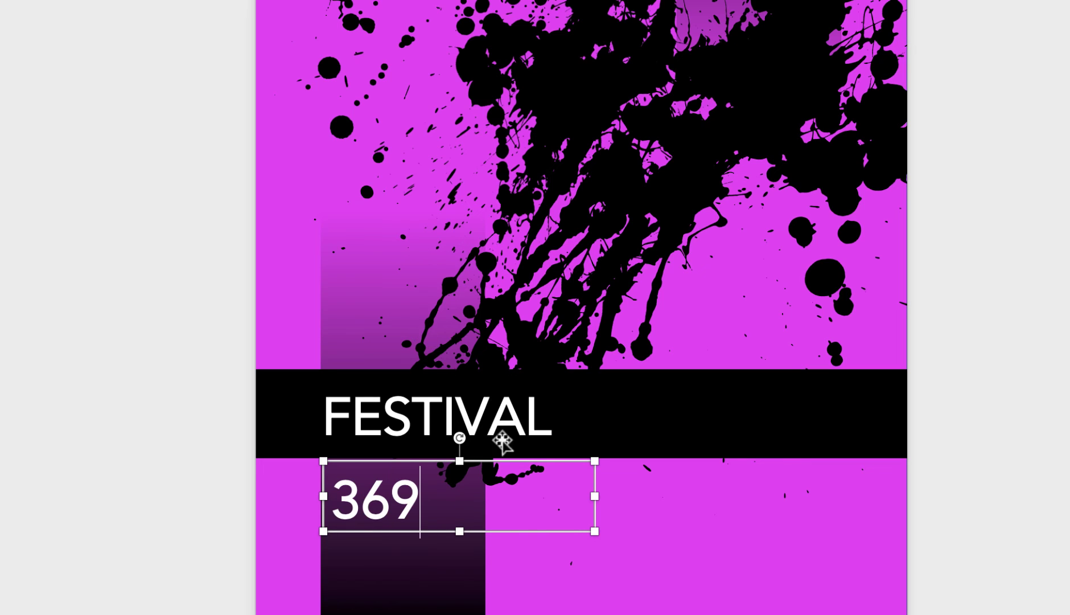
Step: Enlarge the 369 text below the black band to a font size of 75
double_click(427, 488)
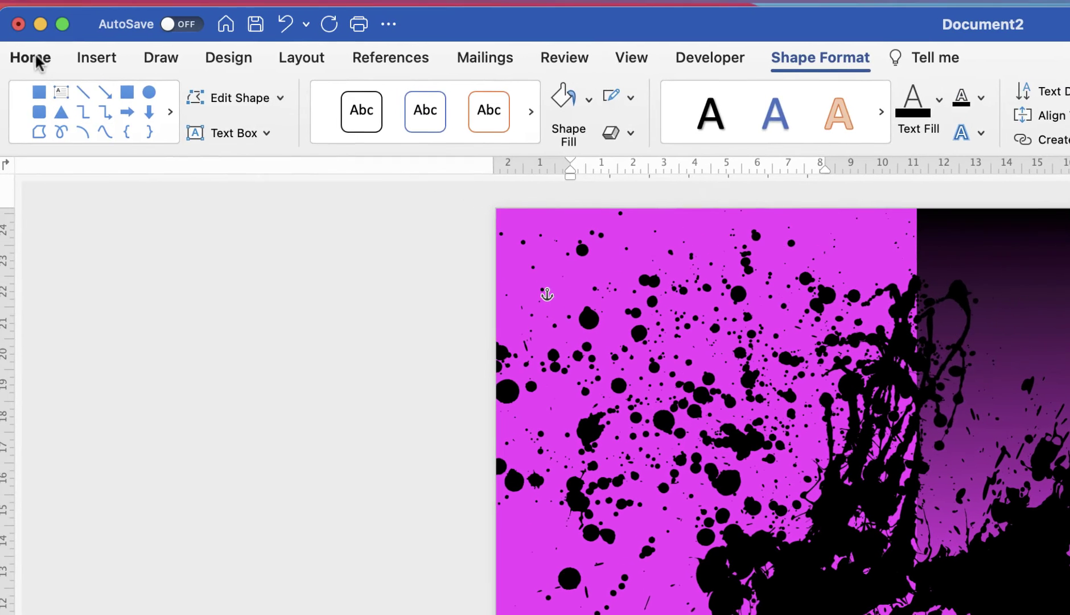
click(34, 62)
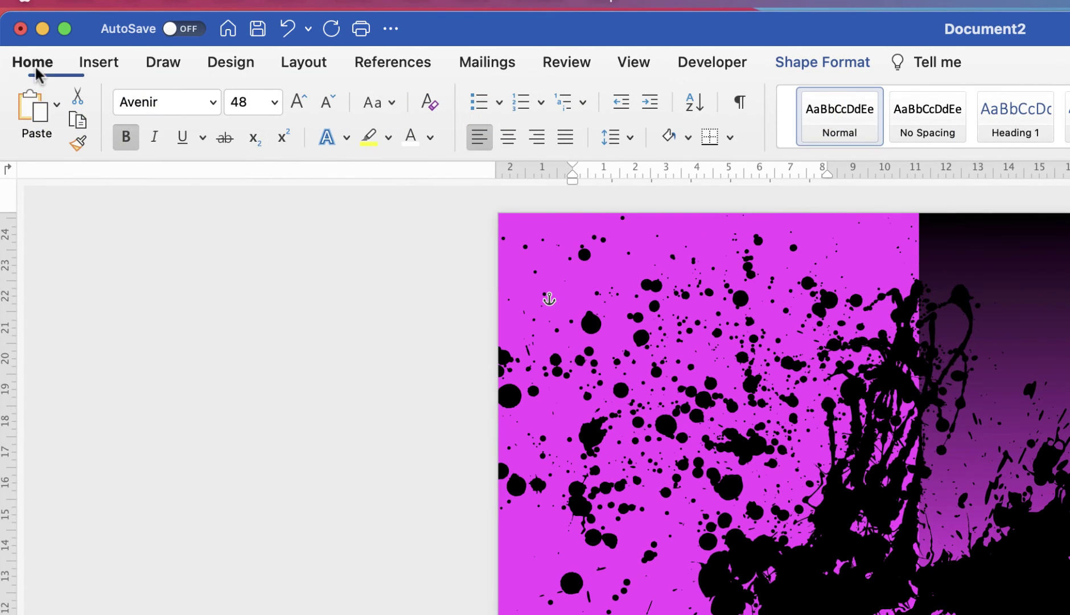
click(299, 107)
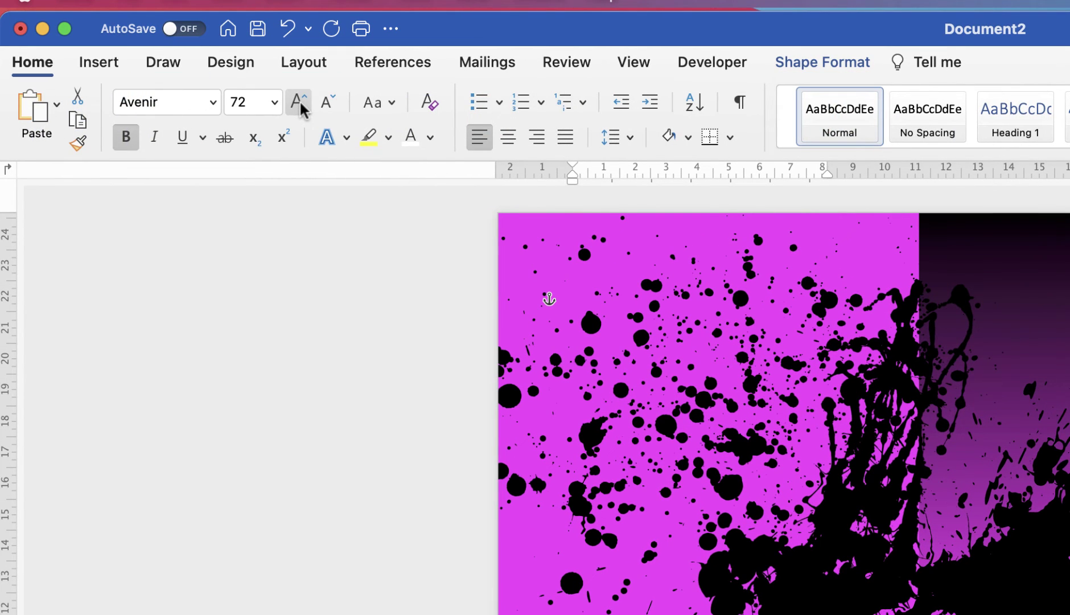
click(229, 106)
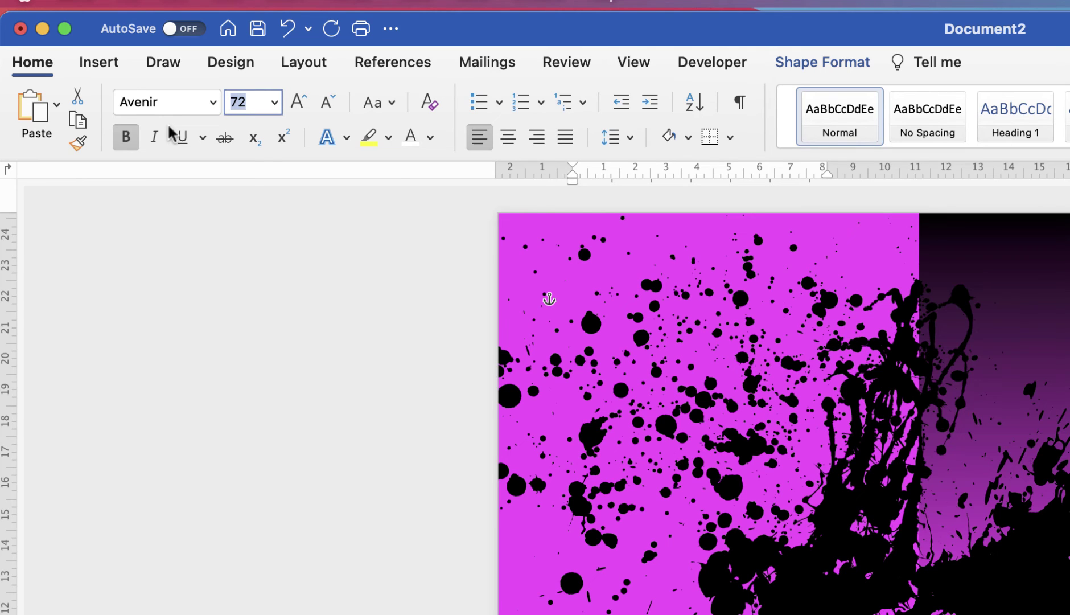
text(75)
key(Return)
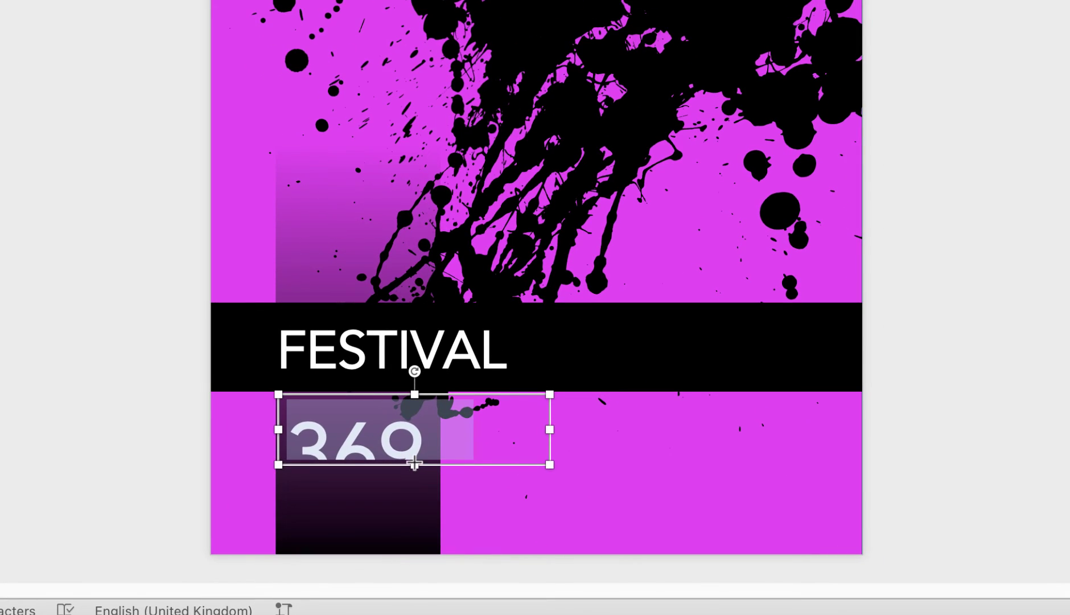
Step: Make the 369 text box taller and narrow it to about the gradient rectangle's width, positioned over the rectangle
drag(415, 464, 414, 501)
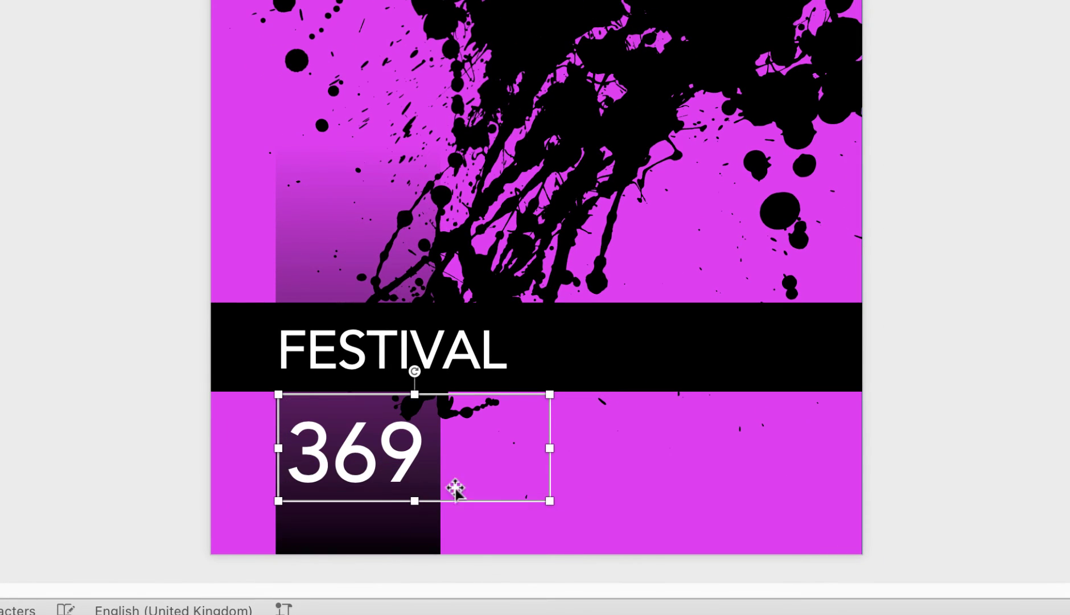
drag(550, 448, 524, 450)
mouse_move(449, 452)
mouse_down()
mouse_move(429, 448)
mouse_move(441, 448)
mouse_up()
mouse_move(349, 455)
mouse_down()
mouse_move(360, 451)
mouse_move(351, 442)
mouse_move(354, 451)
mouse_up()
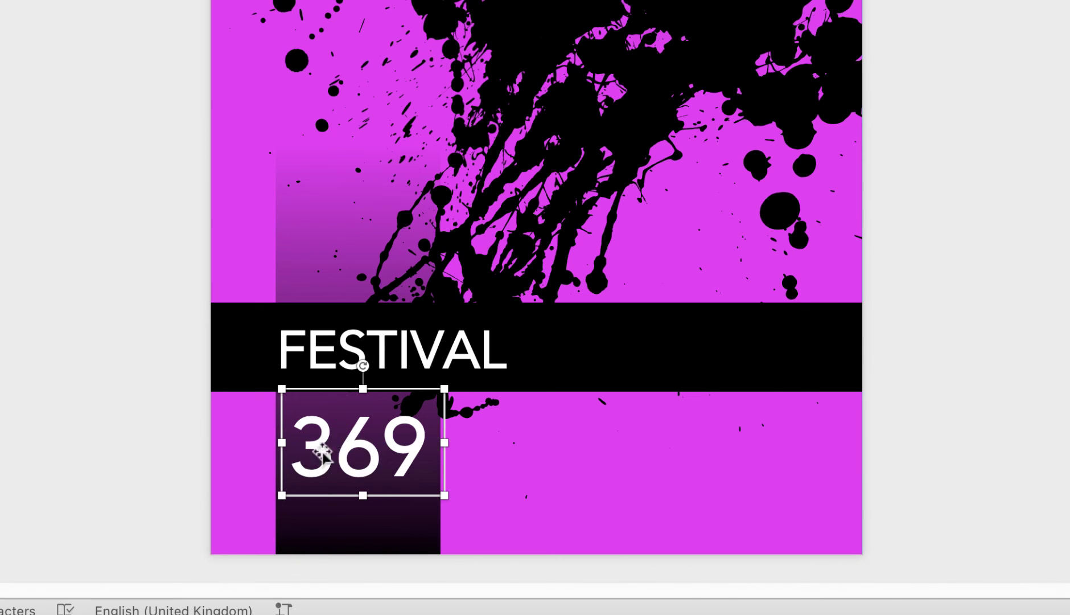
Step: Centre the 369 text within its box and align the box horizontally to the centre of the gradient rectangle
double_click(375, 468)
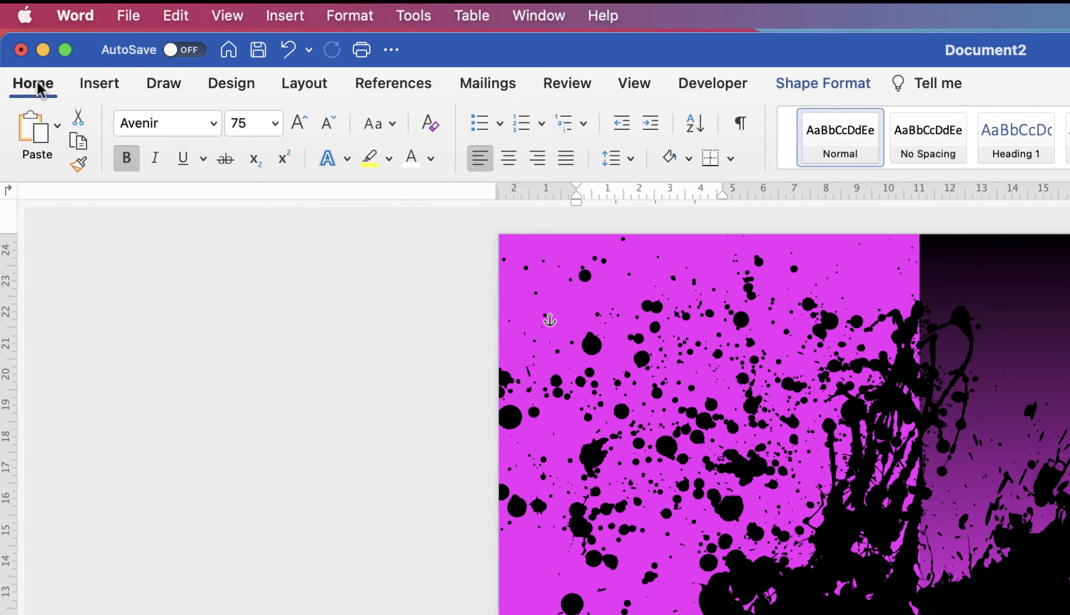
click(509, 161)
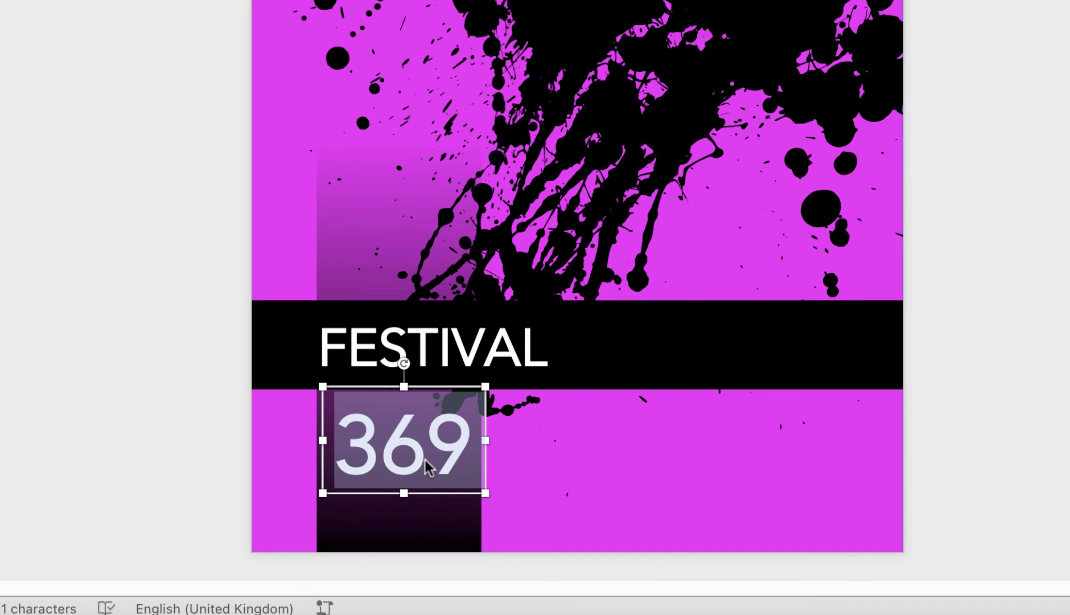
shift+click(394, 534)
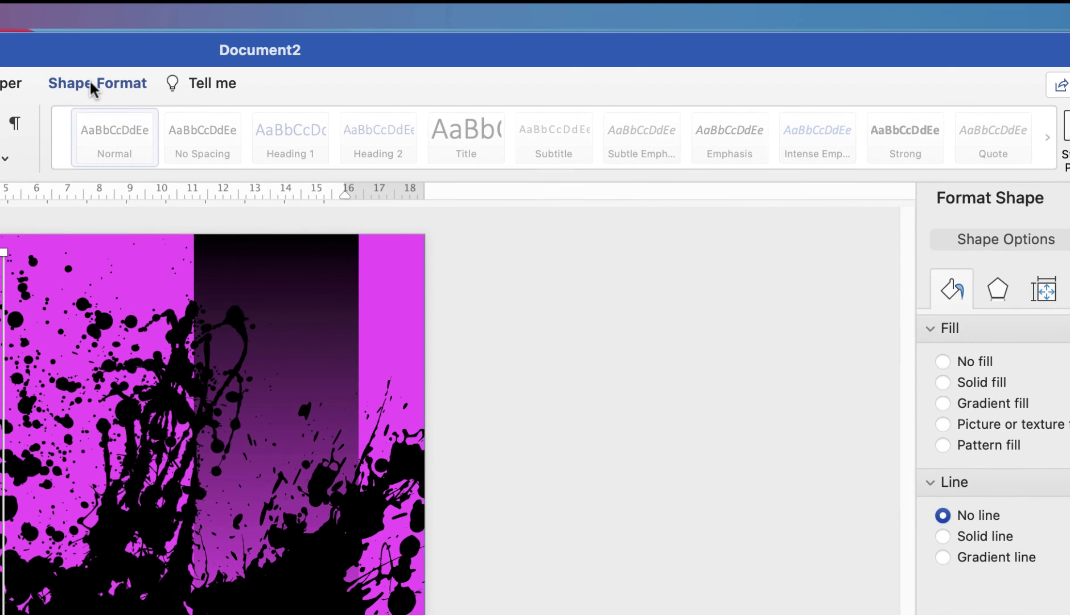
click(94, 84)
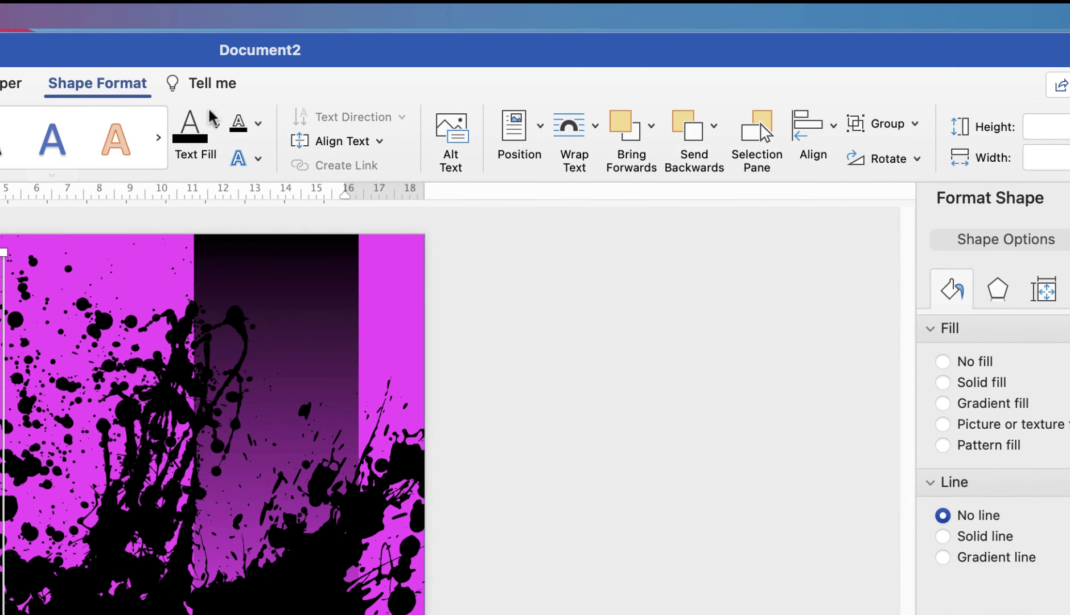
click(833, 128)
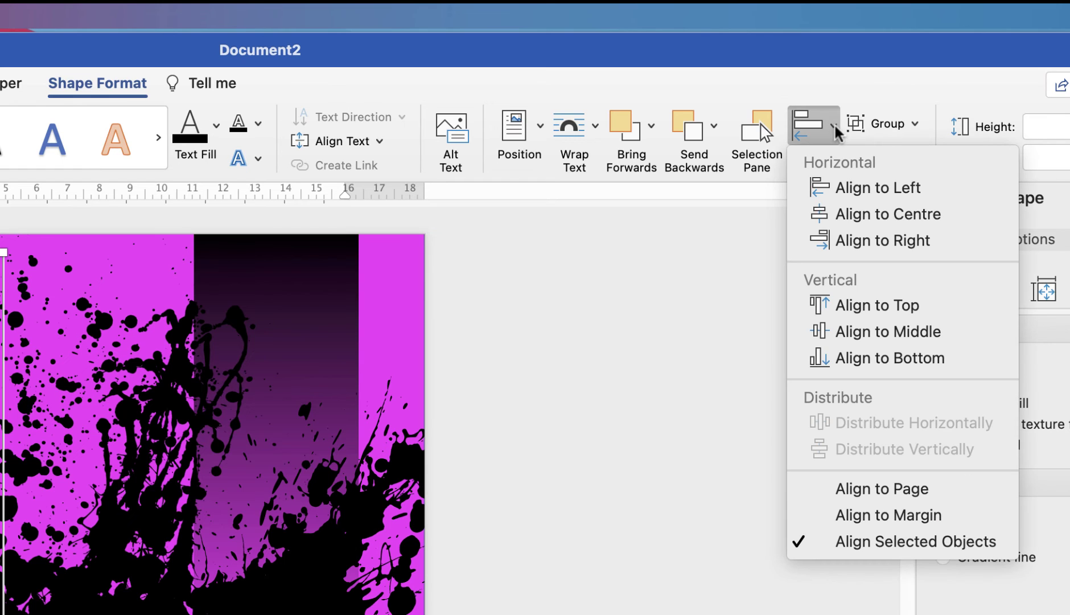
click(862, 217)
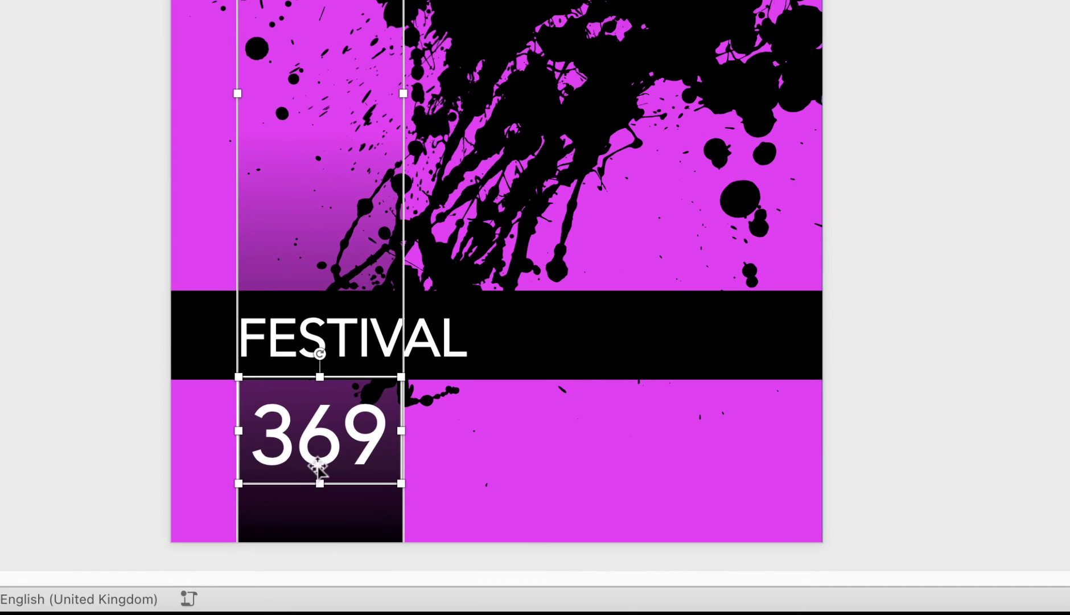
click(474, 489)
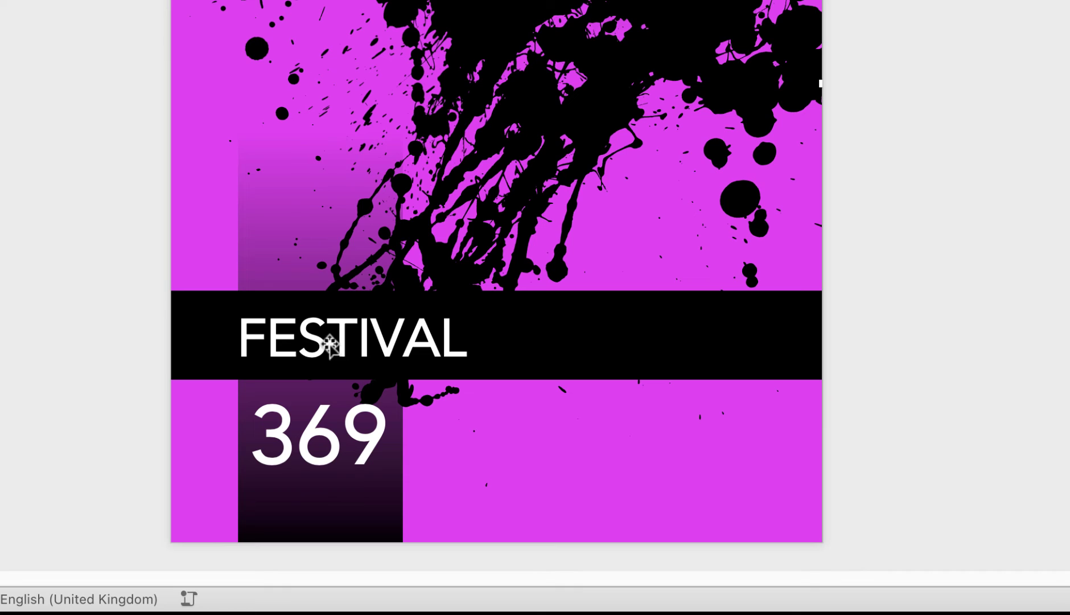
Step: Move the FESTIVAL text box up slightly within the black band
click(327, 343)
mouse_move(331, 342)
mouse_down()
mouse_move(346, 341)
mouse_move(329, 340)
mouse_up()
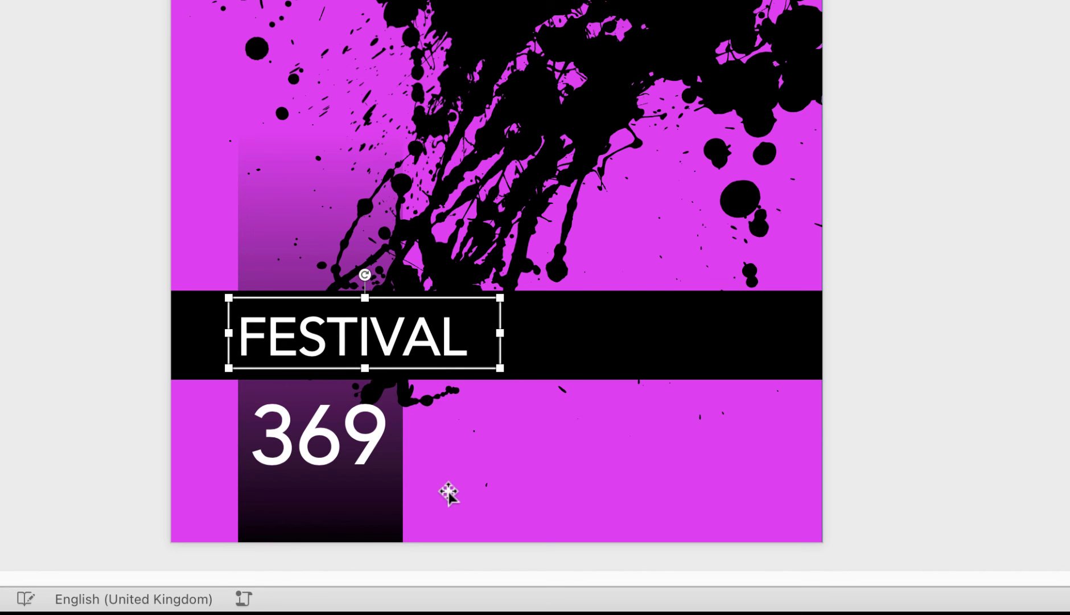
click(450, 488)
Step: Nudge the 369 text box up so the number sits closer to the black band
click(283, 454)
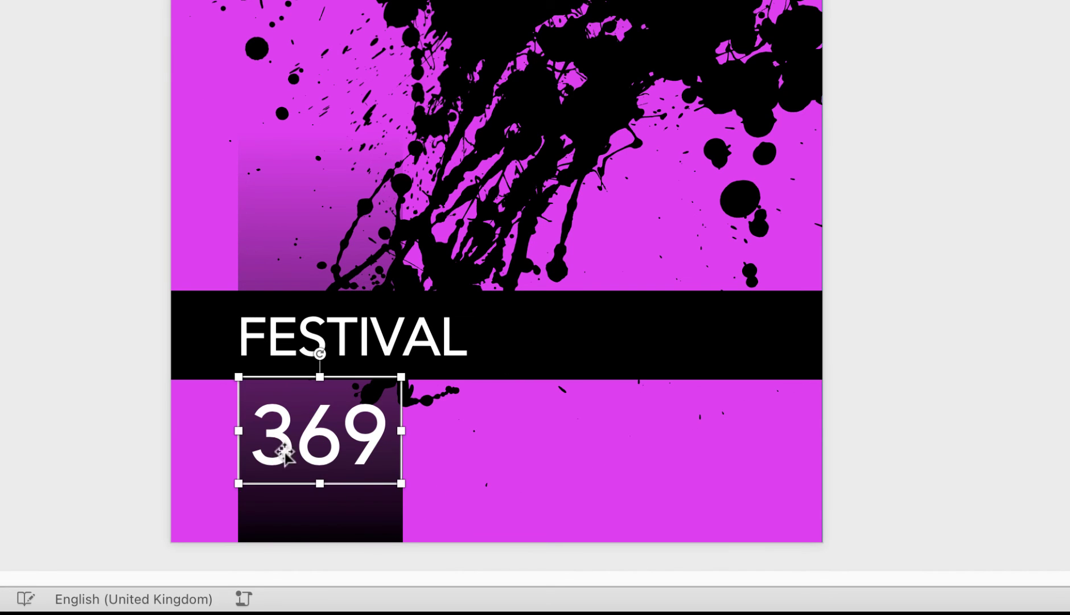
click(343, 447)
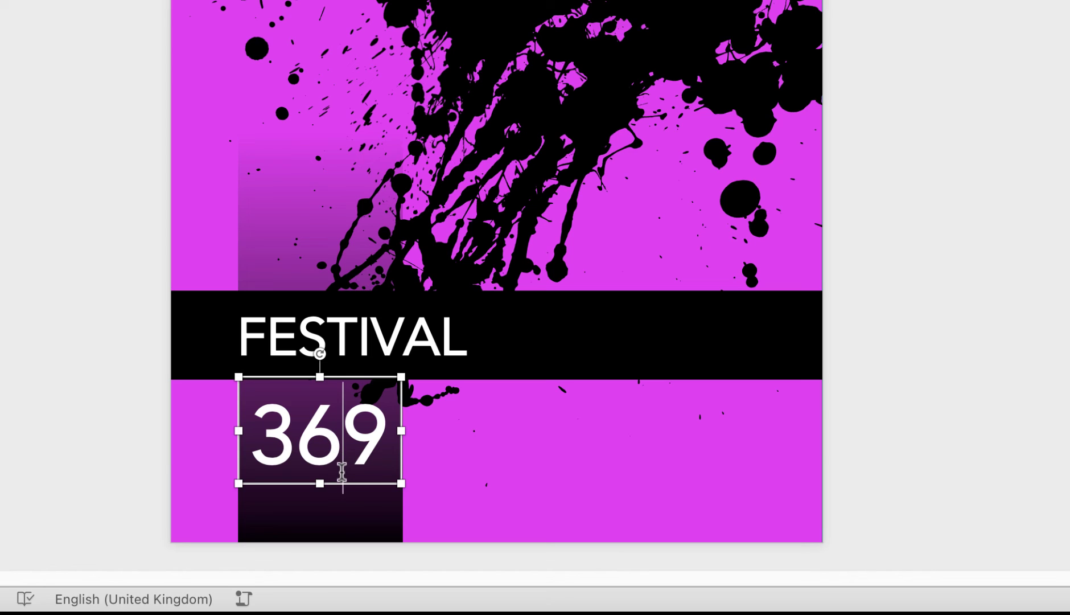
click(458, 494)
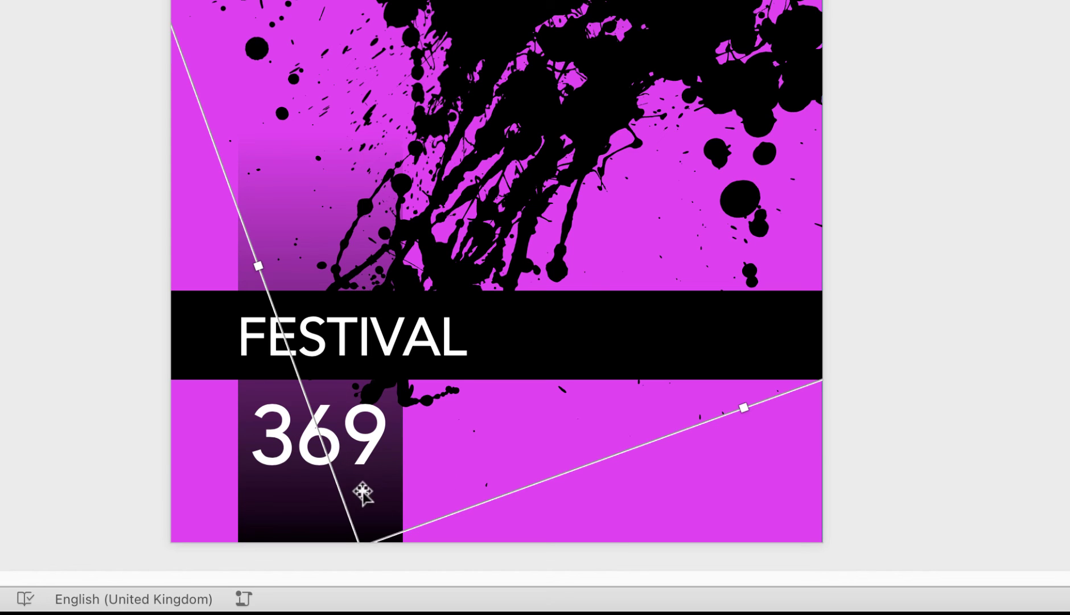
click(292, 455)
key(Up)
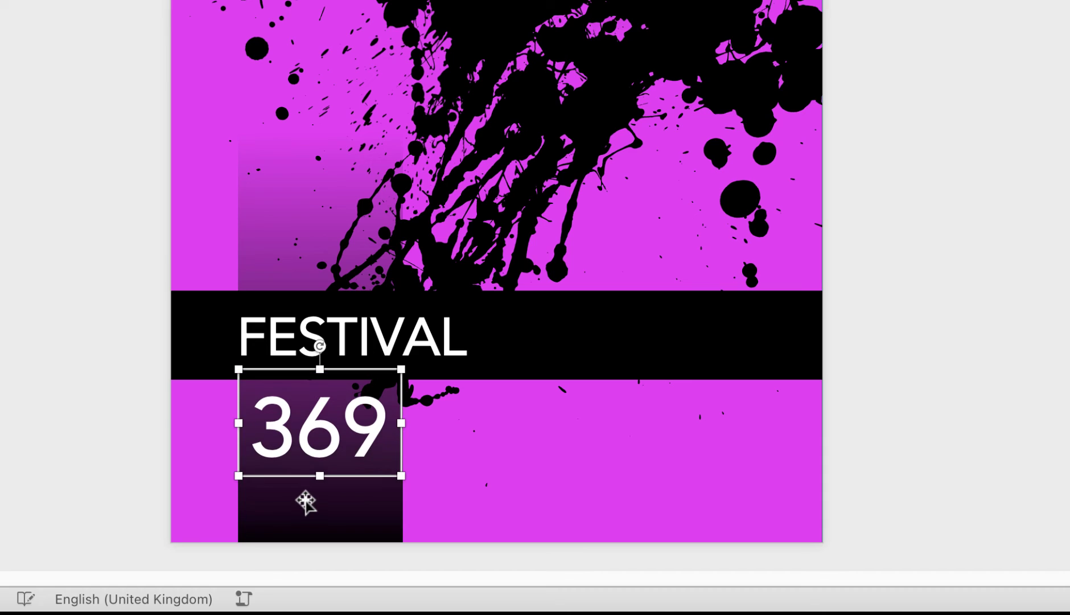
key(Up)
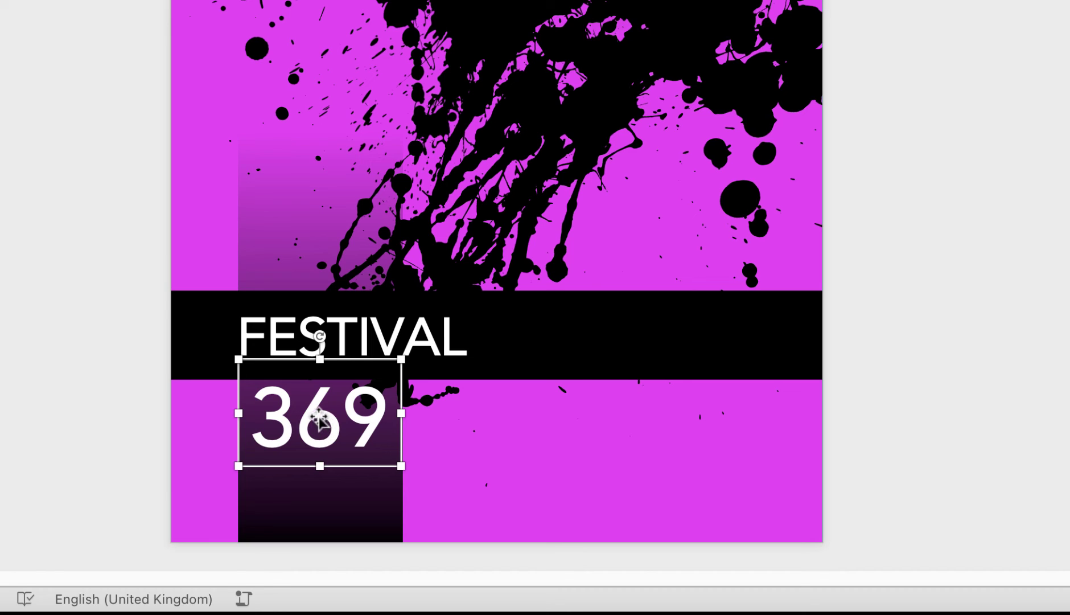
Step: Duplicate the 369 text box and place the copy at the opposite side of the page, below the black band
drag(314, 416, 683, 425)
click(688, 510)
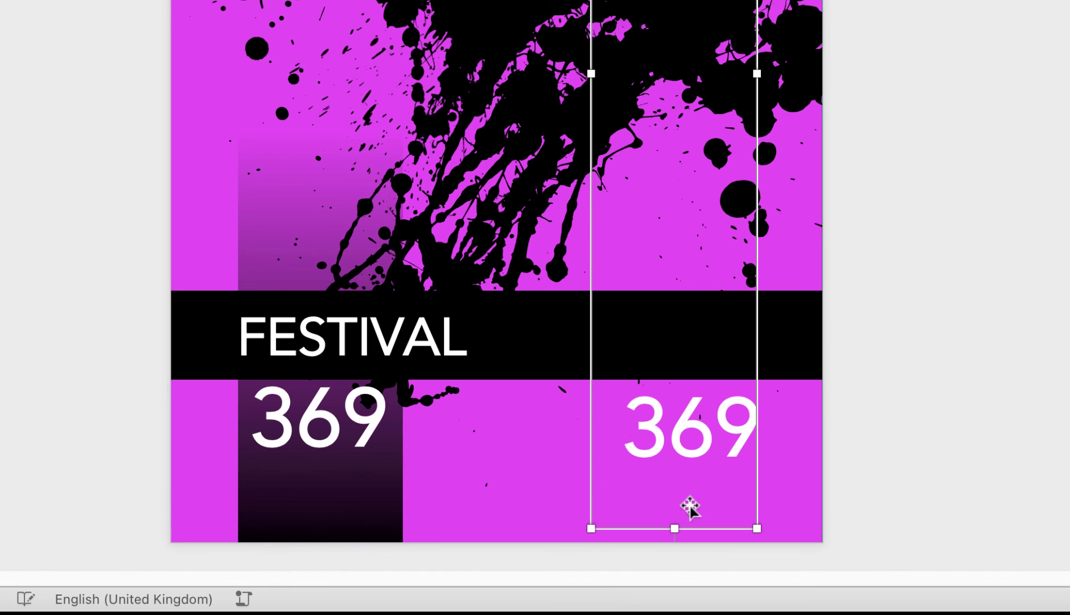
click(719, 438)
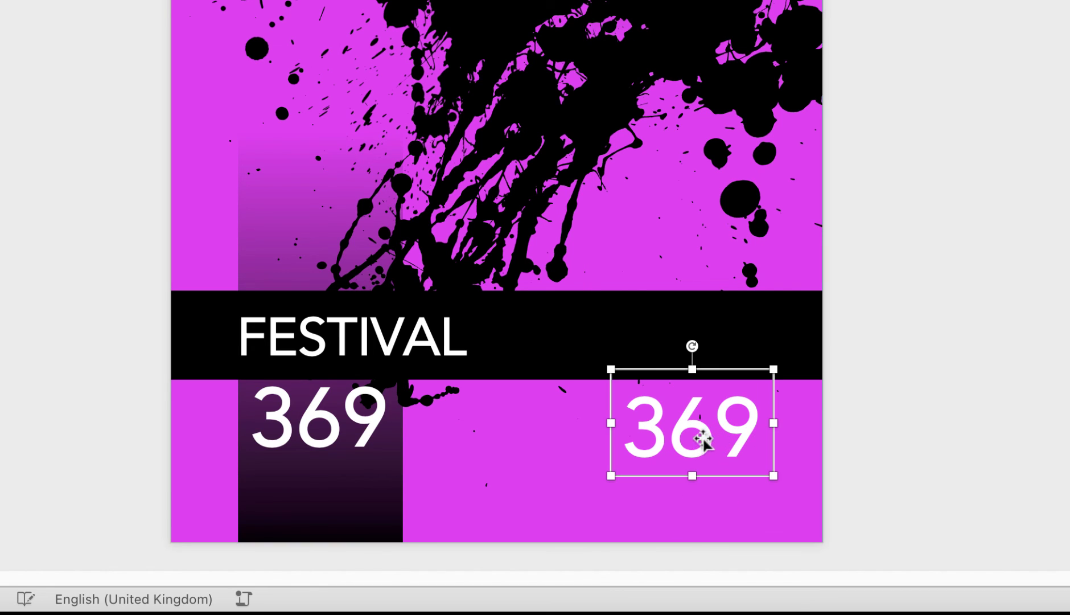
Step: Reduce the font size of the copied 369 text to about half
click(708, 437)
double_click(714, 452)
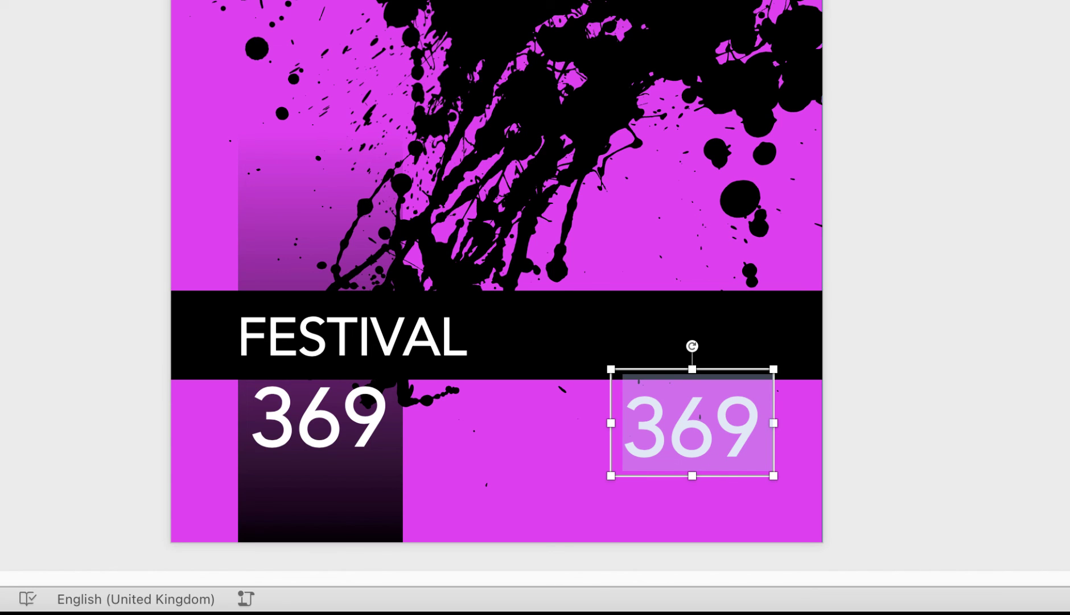
key(super+shift+comma)
key(super+shift+comma)
key(super+shift+comma)
key(super+shift+comma)
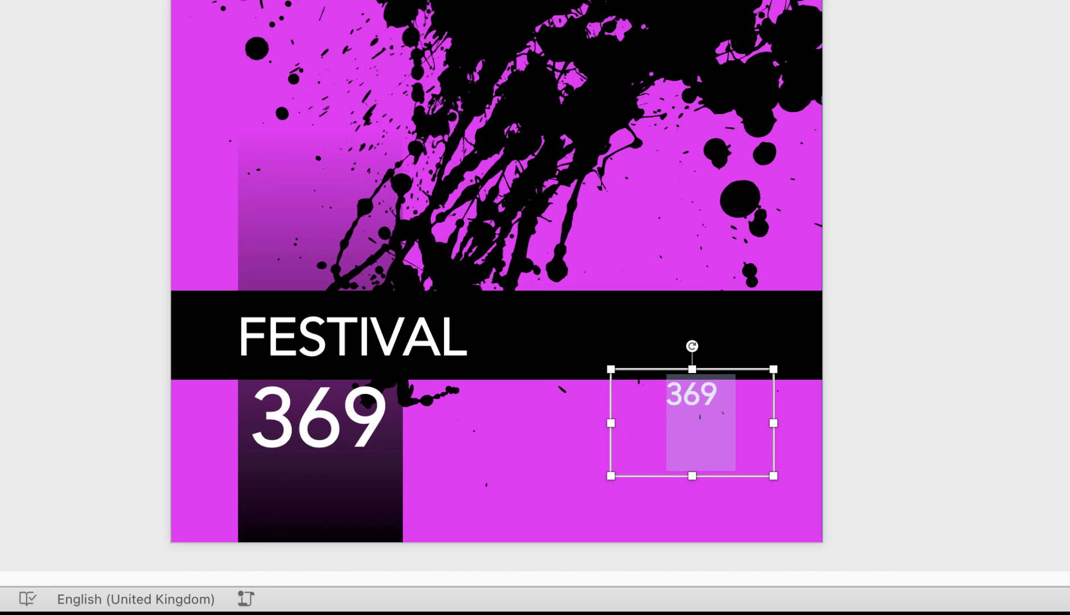
key(super+shift+period)
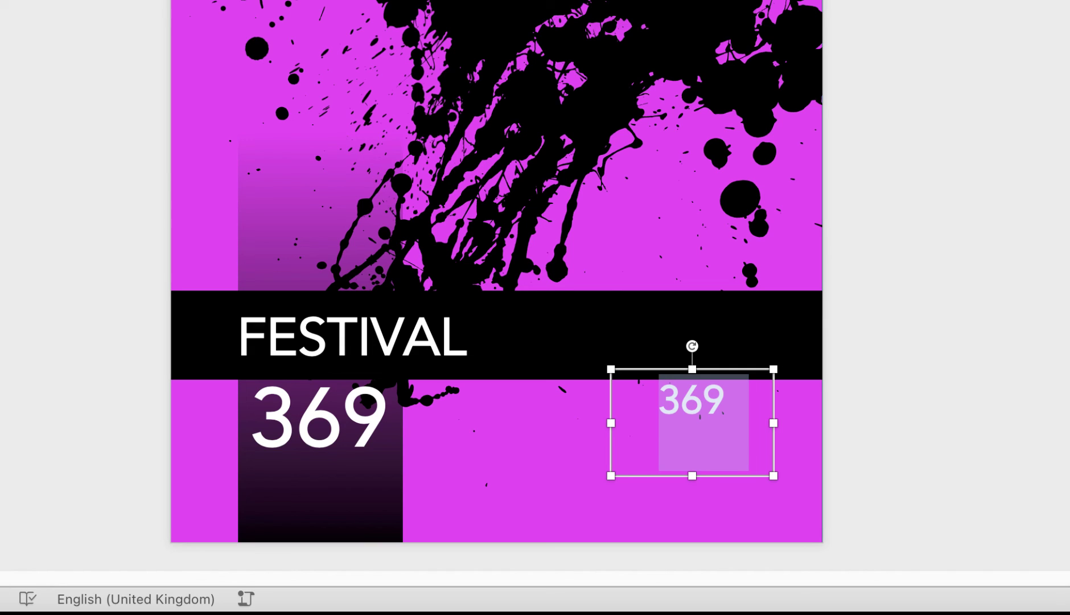
Step: Replace the copy's text with NORTH BEACH, 6TH JUNE, 8 -12PM, Tickets from £30, widen the box and move it clear of the black band
text(NORTH BEACH 6TH JUNE 8 -12PM)
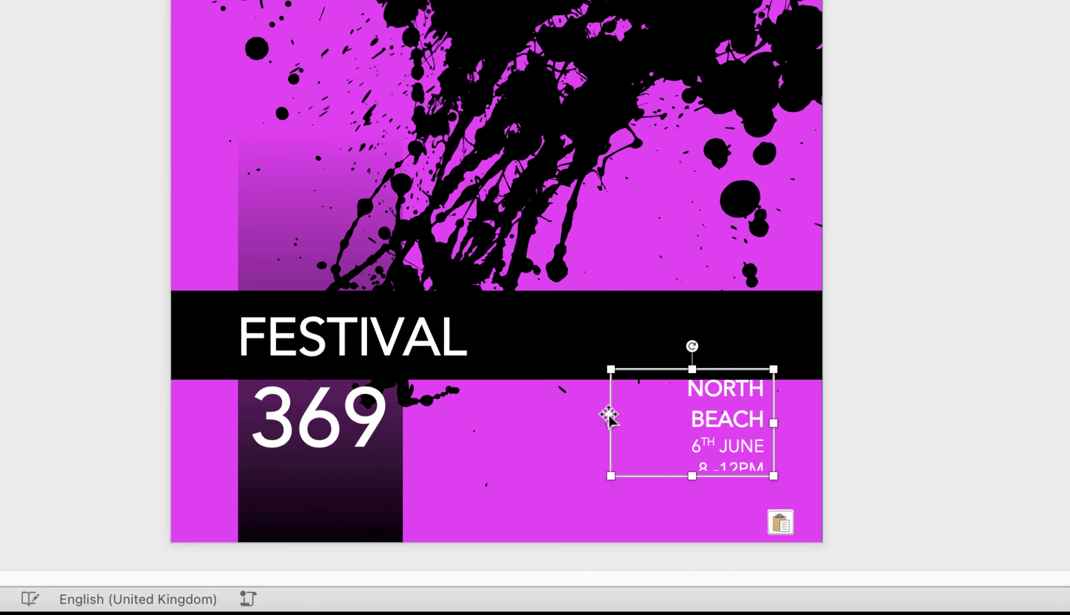
drag(611, 423, 558, 423)
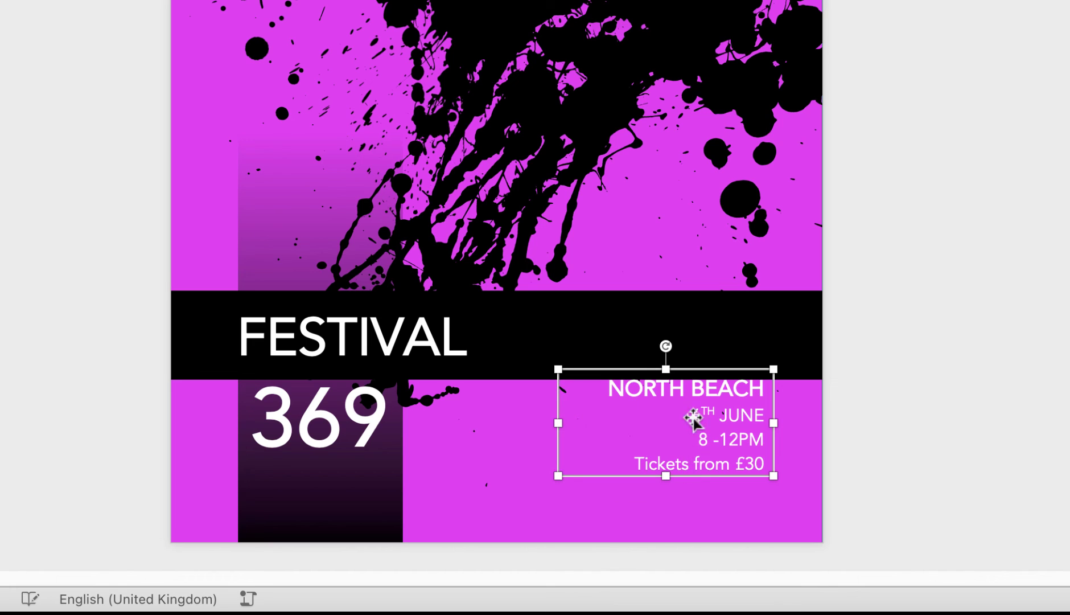
drag(725, 370, 735, 397)
click(860, 211)
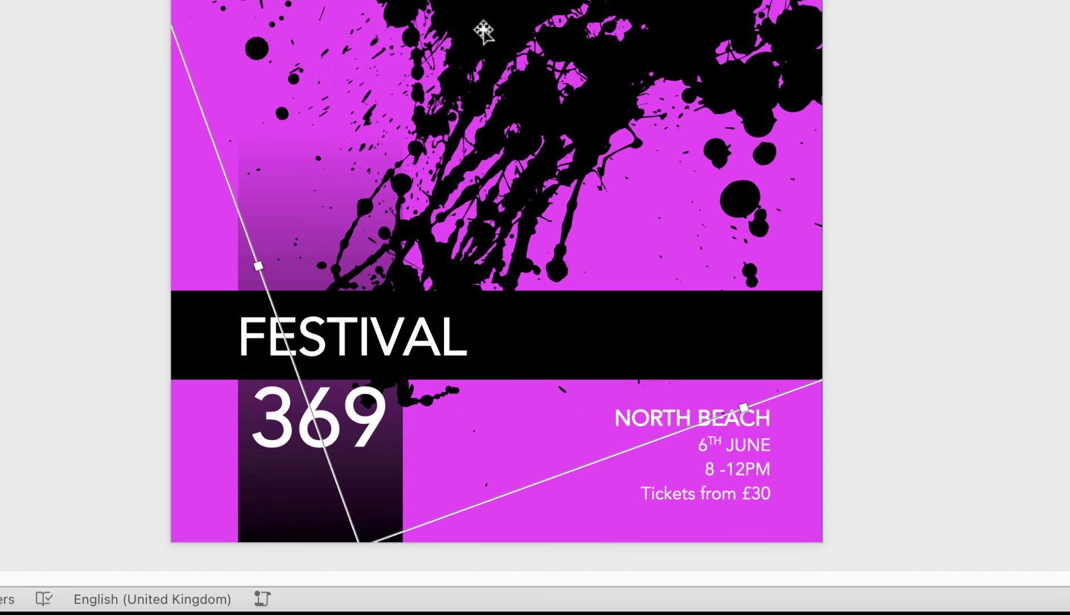
click(177, 230)
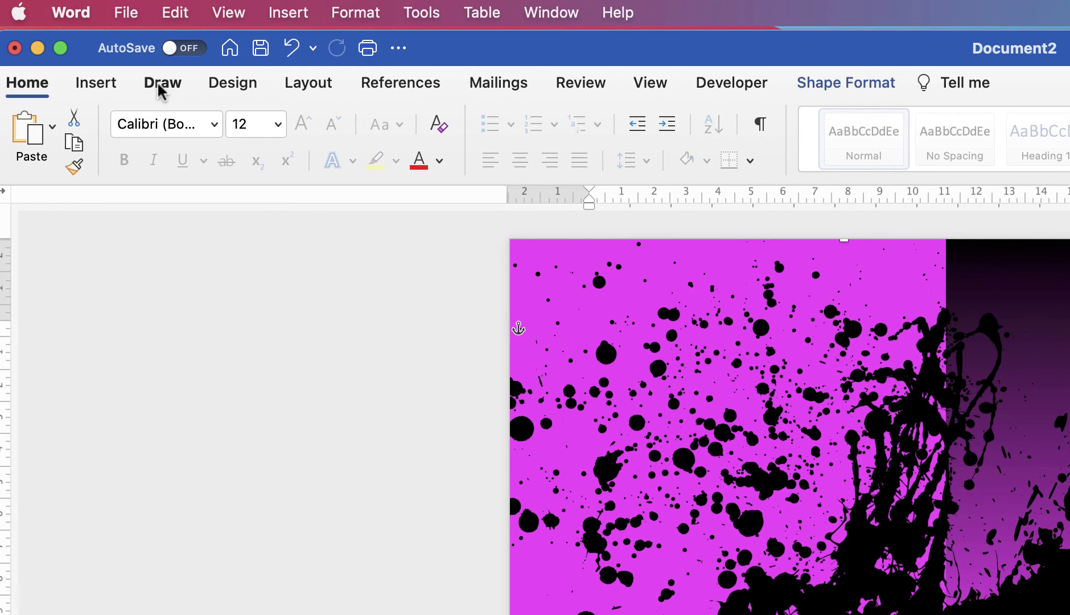
Step: Choose the light green drawing pen and set it to the second-thickest stroke
click(163, 86)
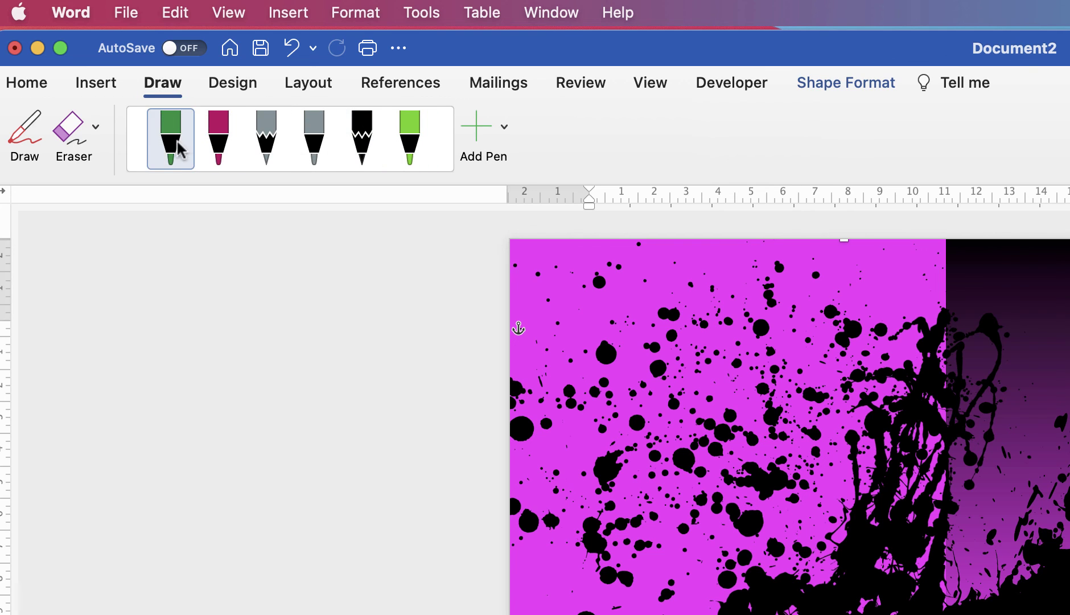
click(411, 130)
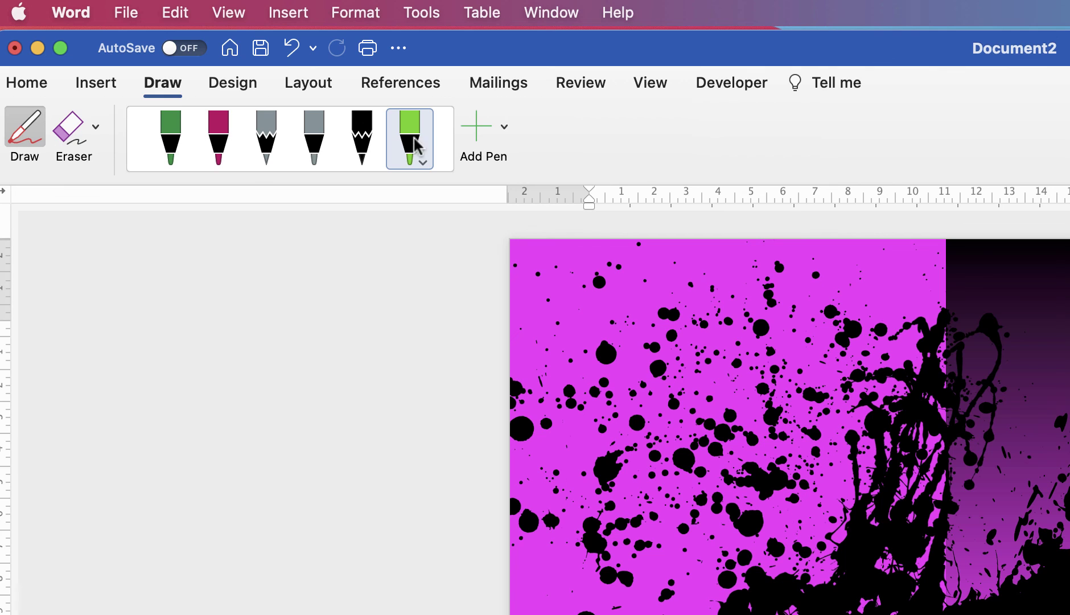
click(422, 160)
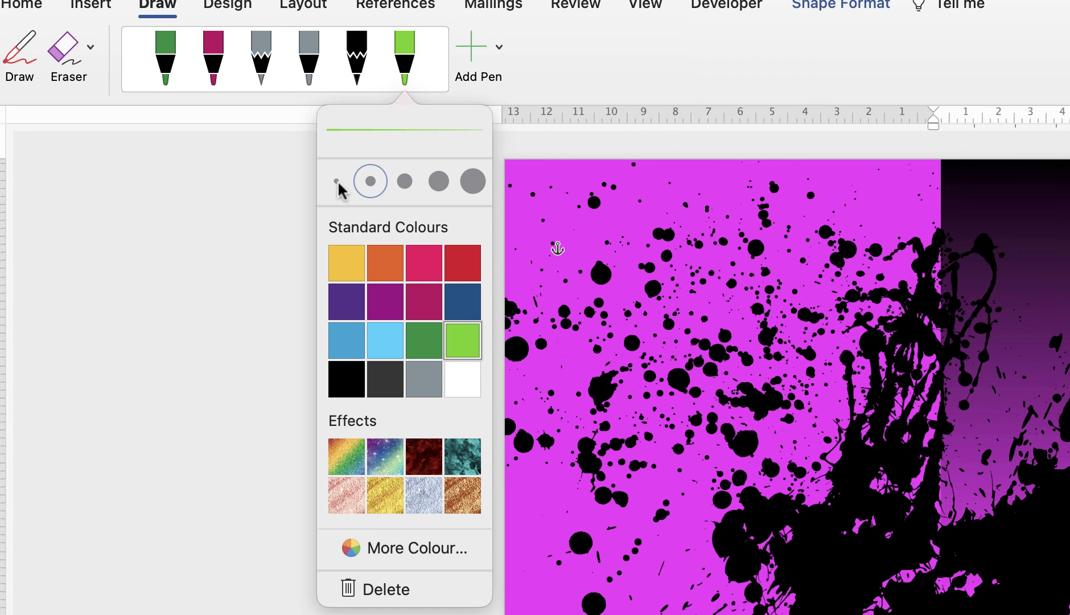
click(439, 181)
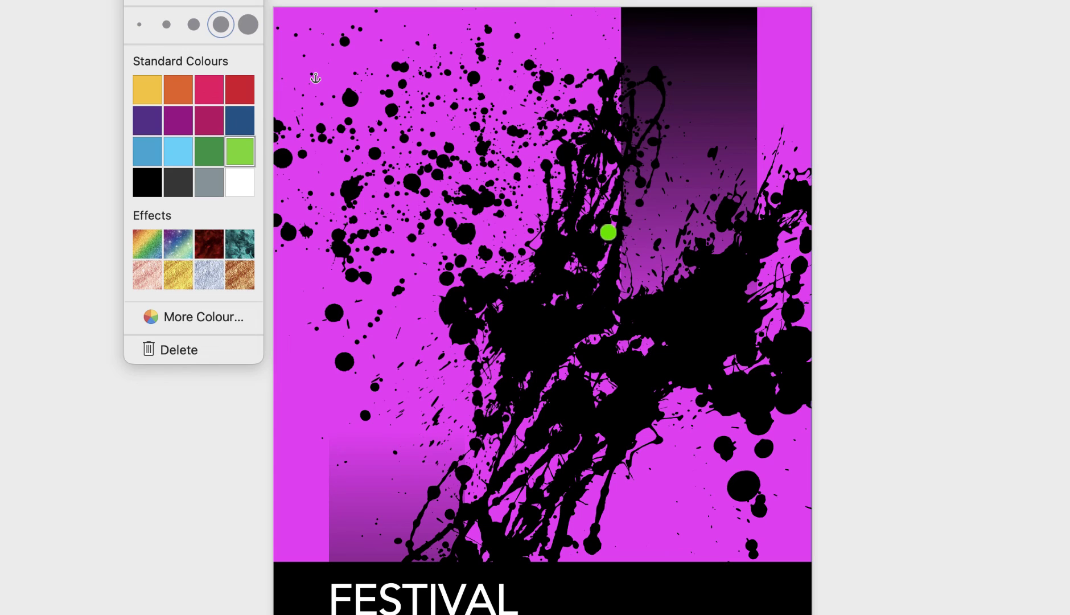
Step: Dab light green dots freely across the paint splatter and magenta background above the black band
click(606, 232)
click(439, 275)
click(384, 152)
click(619, 85)
click(661, 409)
click(756, 366)
click(422, 390)
click(321, 317)
click(333, 190)
click(371, 130)
click(656, 137)
click(637, 431)
click(552, 498)
click(746, 506)
click(771, 441)
click(784, 294)
click(455, 452)
click(525, 522)
click(285, 392)
click(467, 221)
click(739, 88)
click(670, 514)
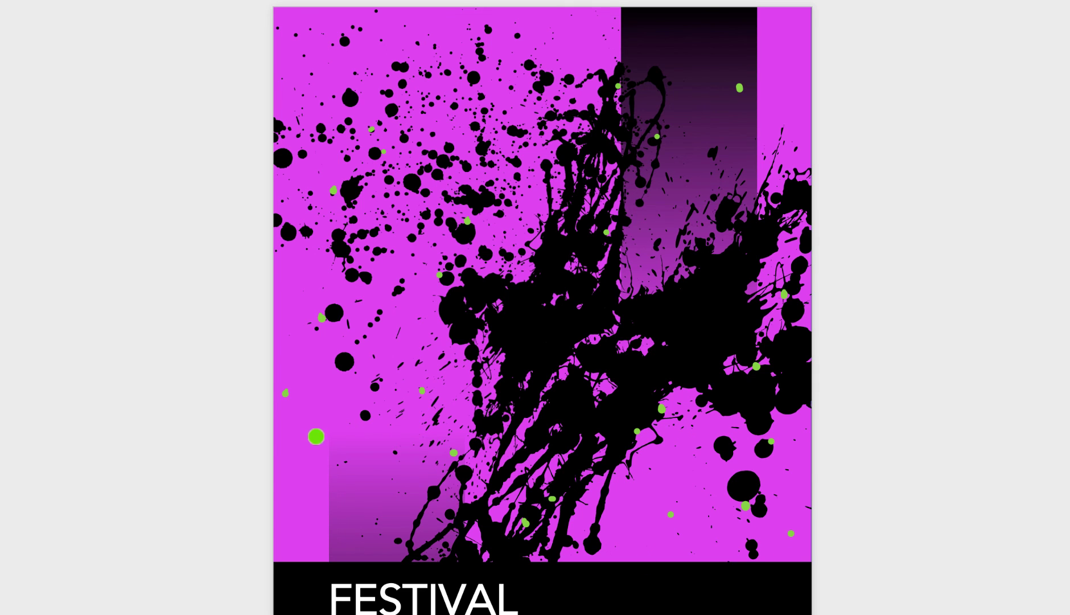
Step: Change the drawing pen's colour to yellow and its stroke to the middle thickness
click(194, 2)
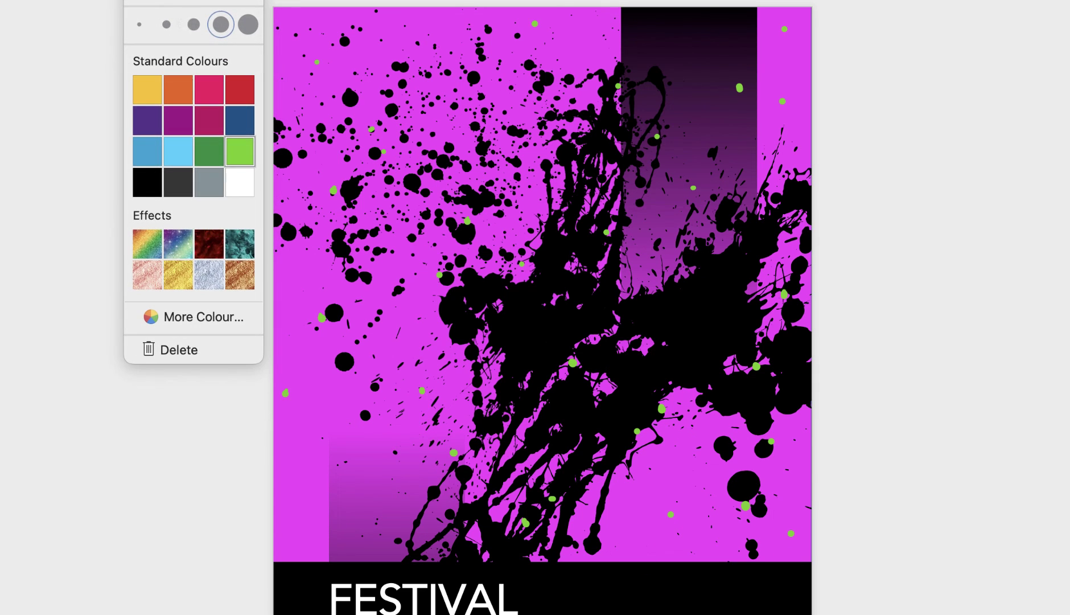
click(147, 91)
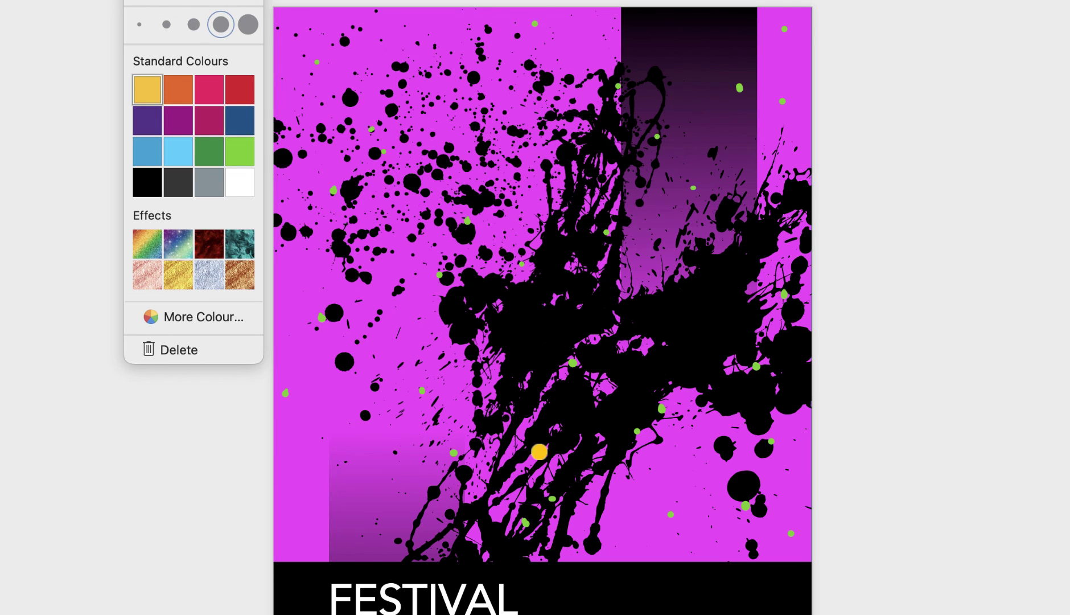
click(193, 25)
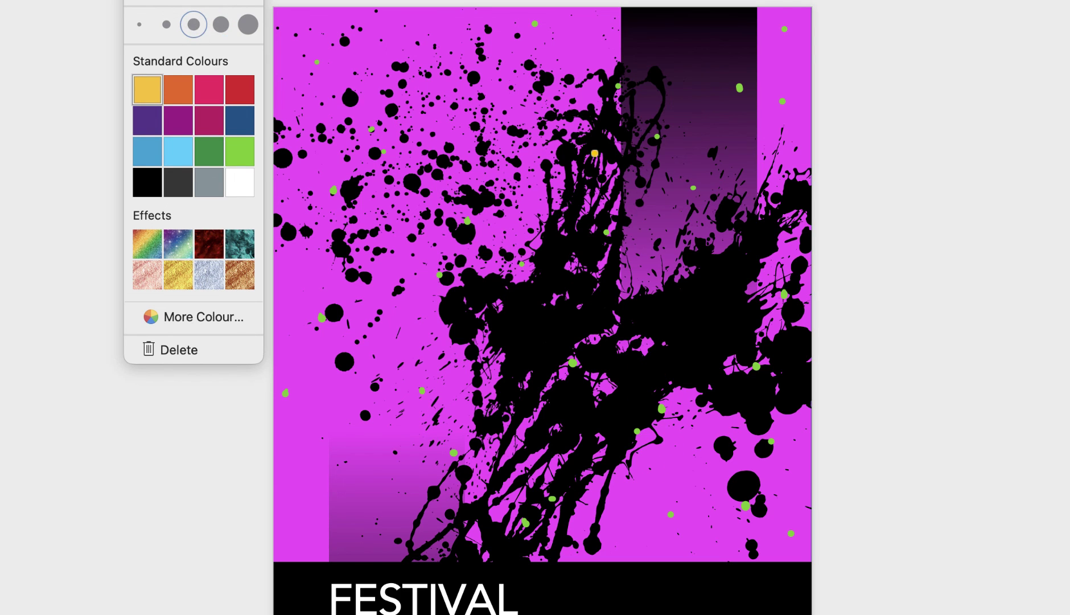